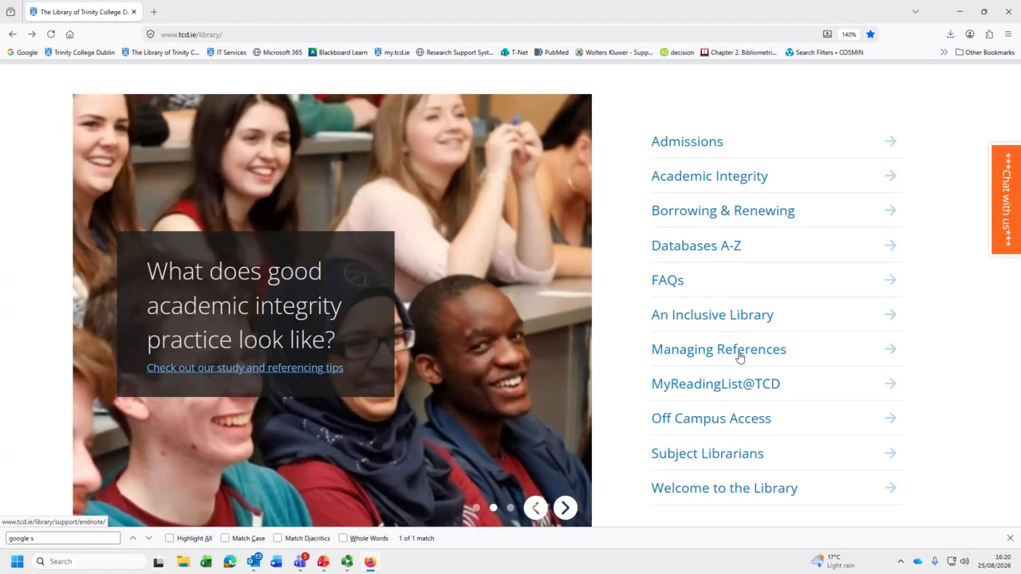
# Open the library's Managing References page and look through its introduction to EndNote.
pyautogui.click(739, 357)
pyautogui.scroll(-2, 526, 297)
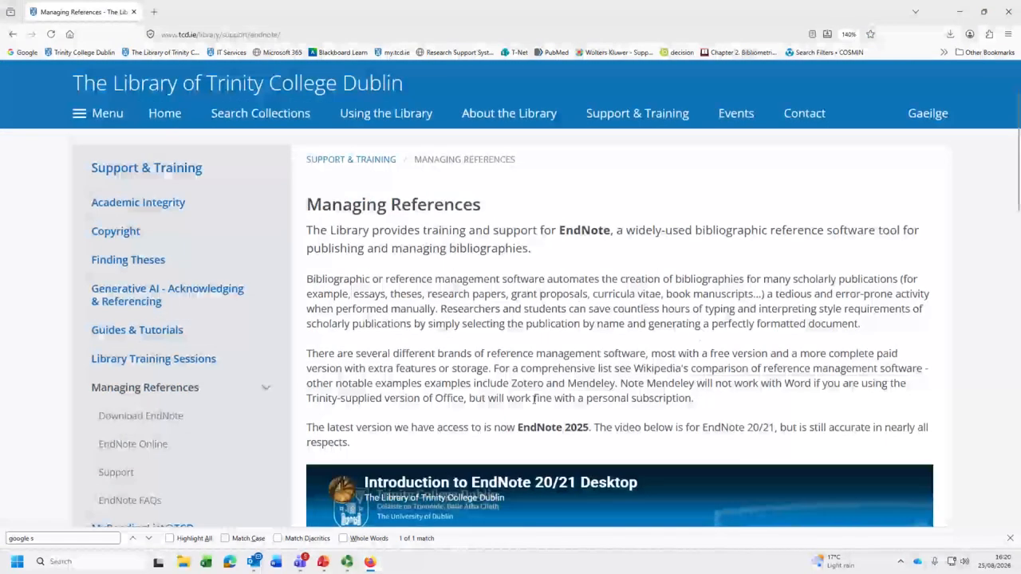
pyautogui.scroll(-3, 590, 394)
pyautogui.scroll(3, 590, 394)
pyautogui.scroll(-5, 689, 309)
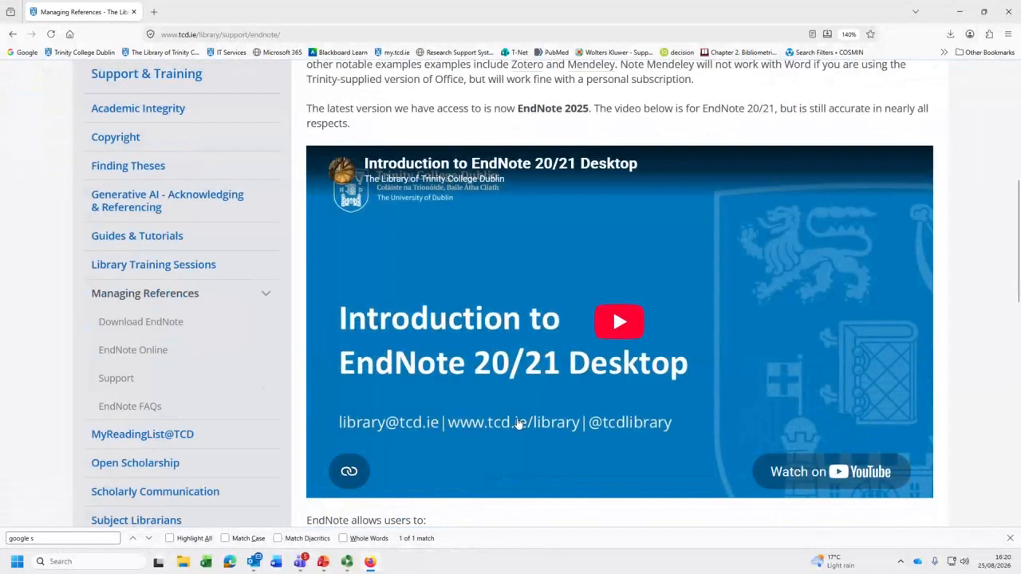
pyautogui.scroll(3, 406, 295)
pyautogui.scroll(3, 405, 295)
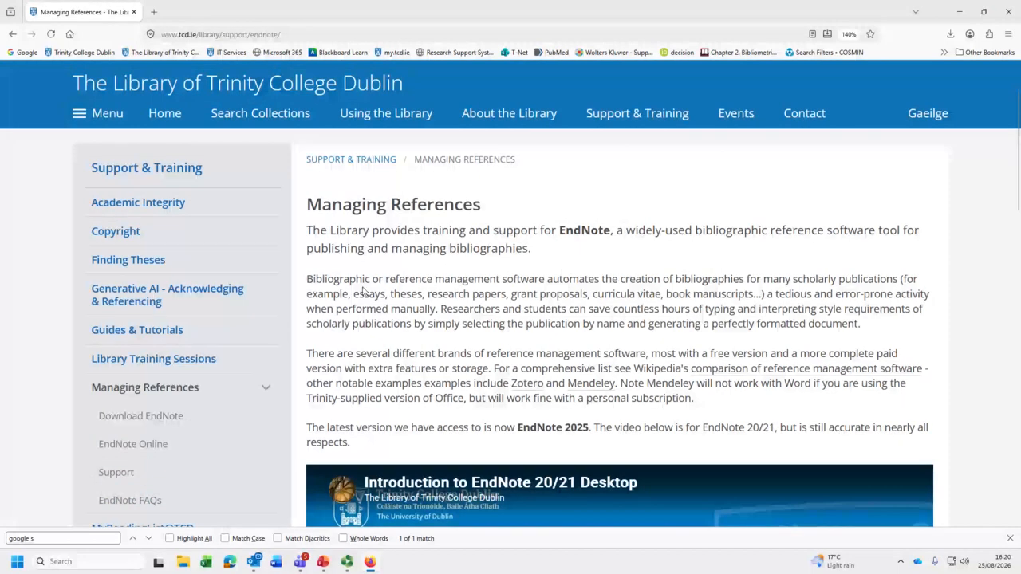
pyautogui.scroll(-2, 394, 287)
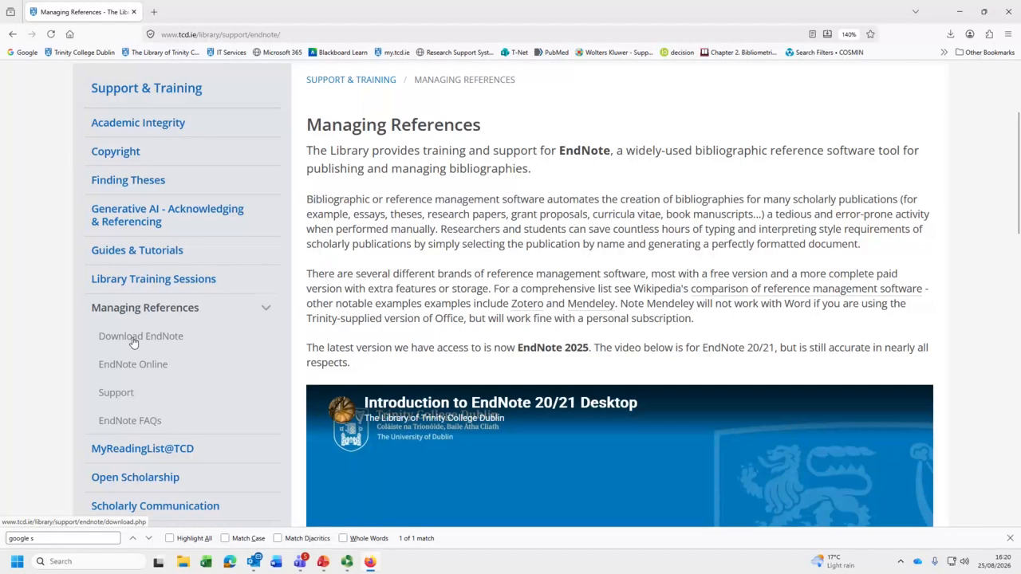
# Open the Download EndNote page and review the EndNote 2025 download options for Windows and MacOS.
pyautogui.click(133, 338)
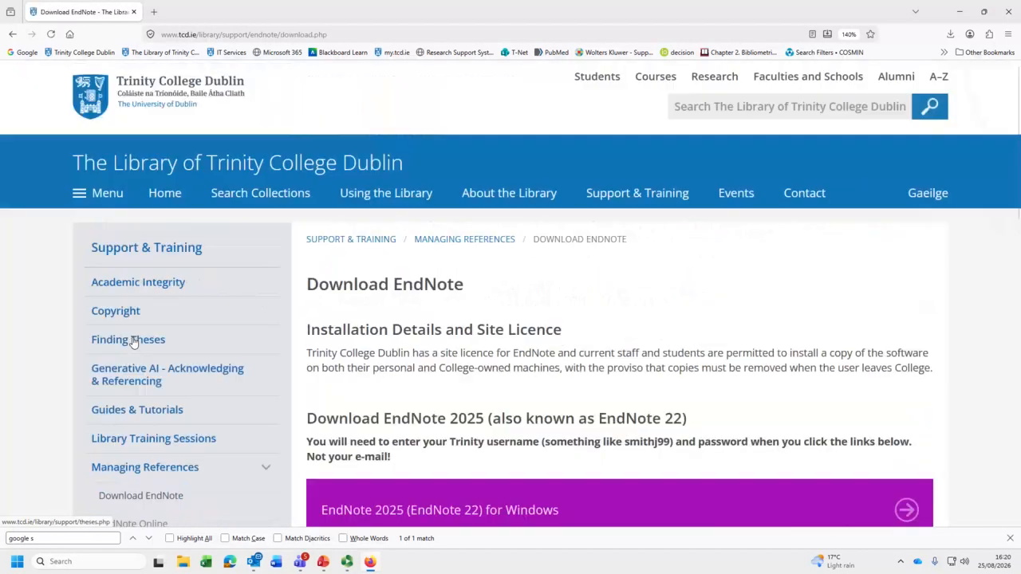
pyautogui.scroll(-5, 496, 289)
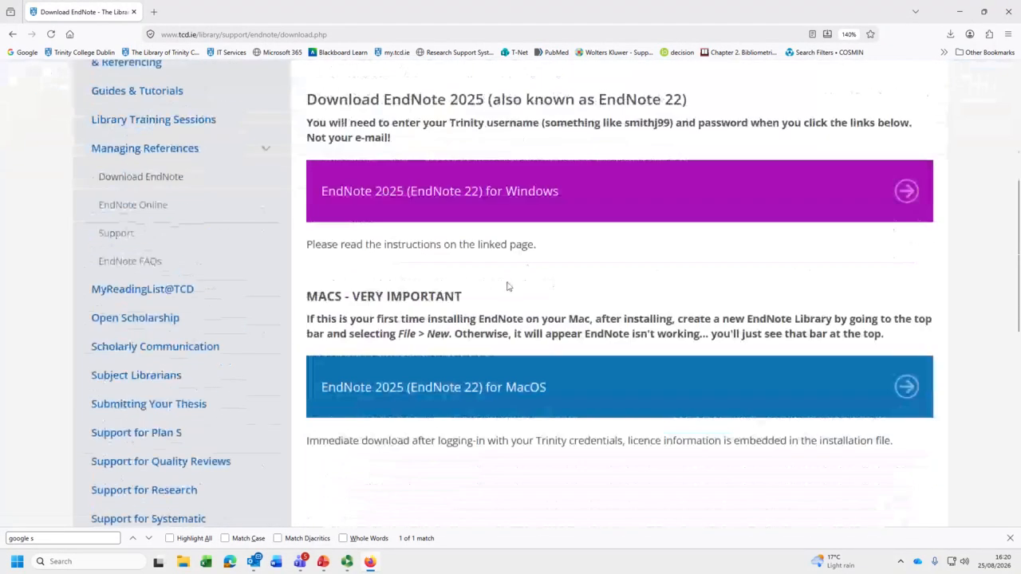
pyautogui.hotkey('ctrl', '-')
pyautogui.hotkey('ctrl', '-')
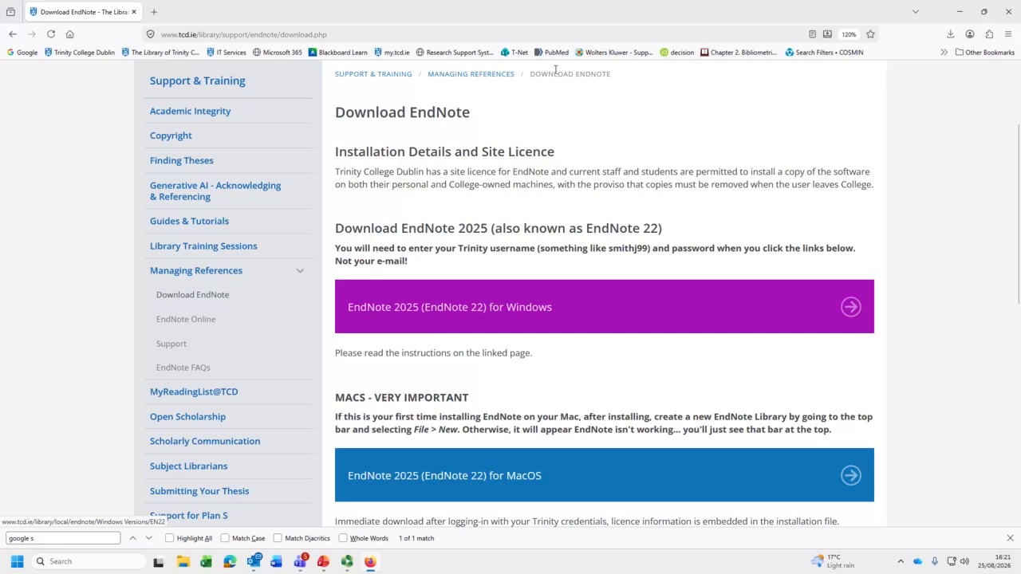
pyautogui.scroll(-2, 530, 396)
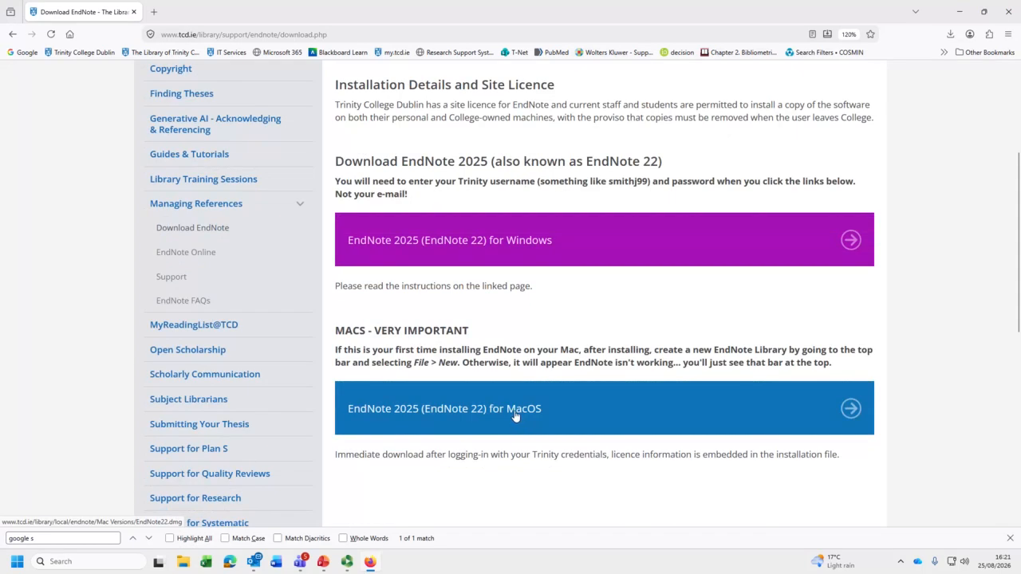
pyautogui.scroll(6, 517, 419)
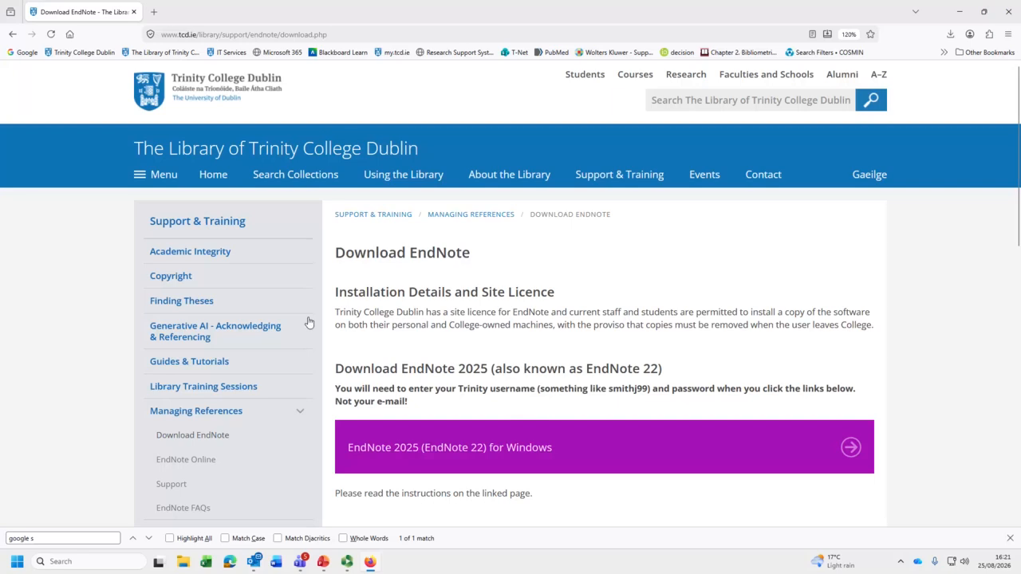
pyautogui.scroll(-5, 514, 414)
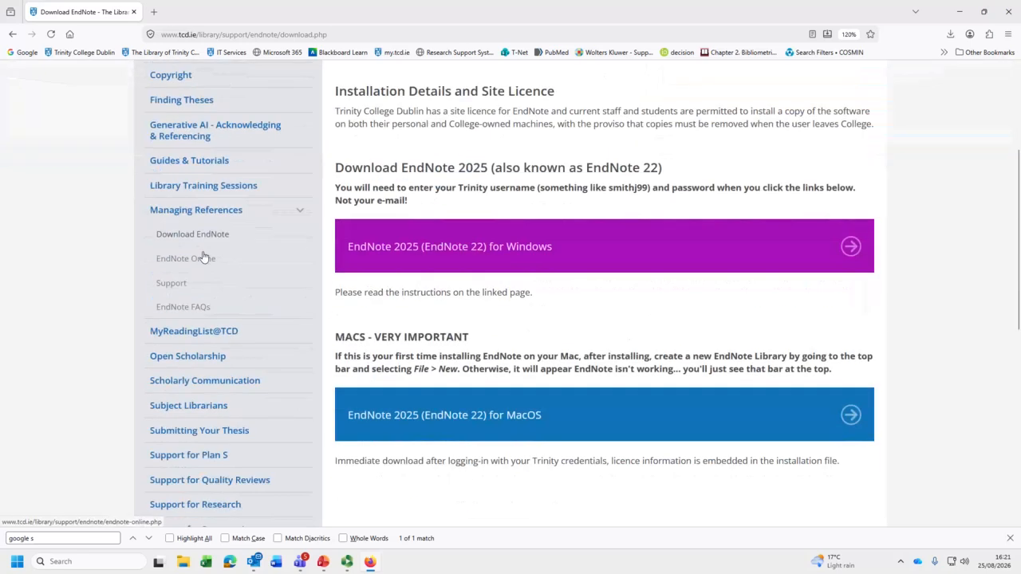
# View the EndNote Support page and look through the EndNote FAQs page.
pyautogui.click(176, 289)
pyautogui.scroll(-1, 588, 328)
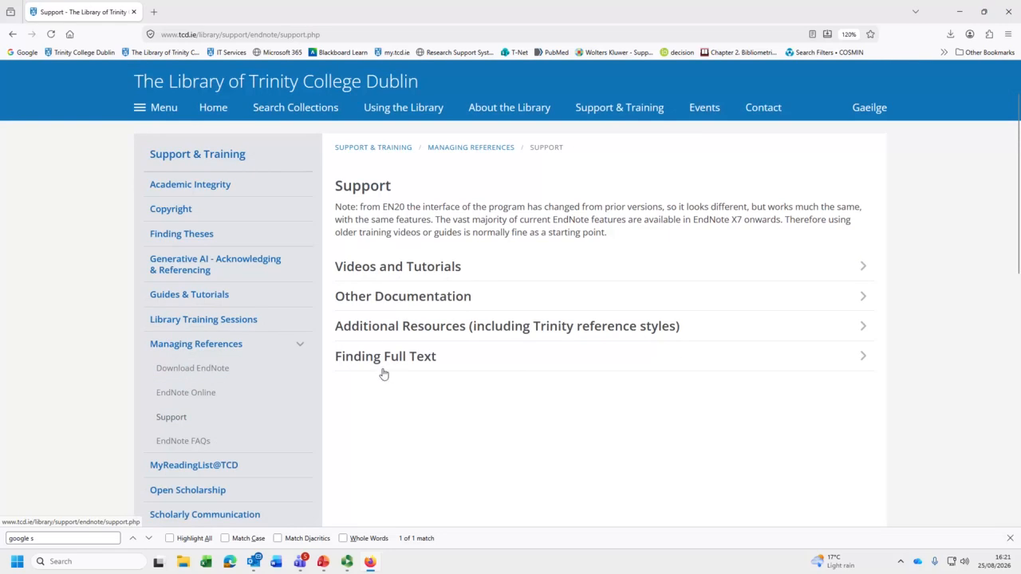
pyautogui.scroll(-1, 383, 373)
pyautogui.click(207, 374)
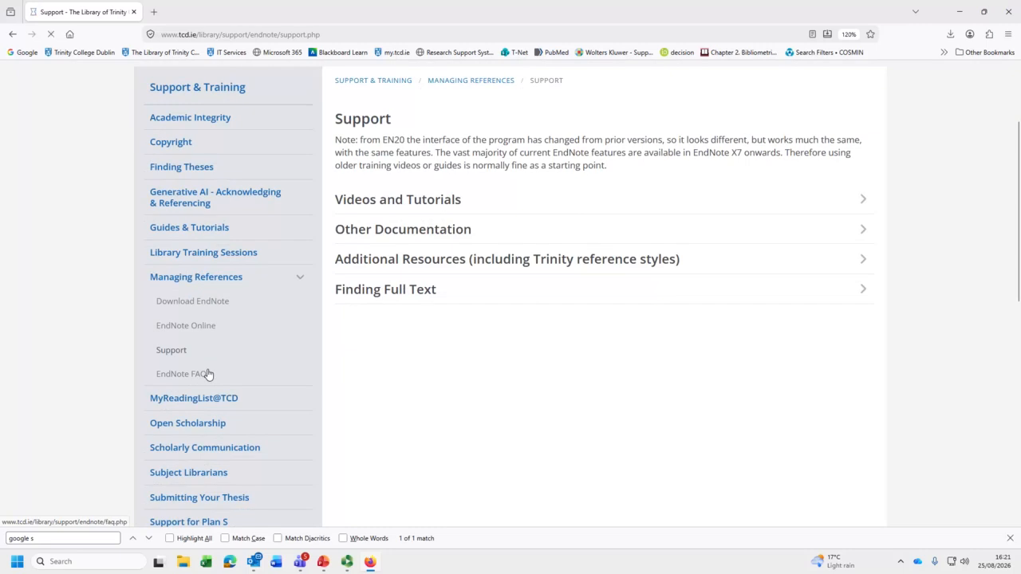
pyautogui.scroll(-8, 500, 353)
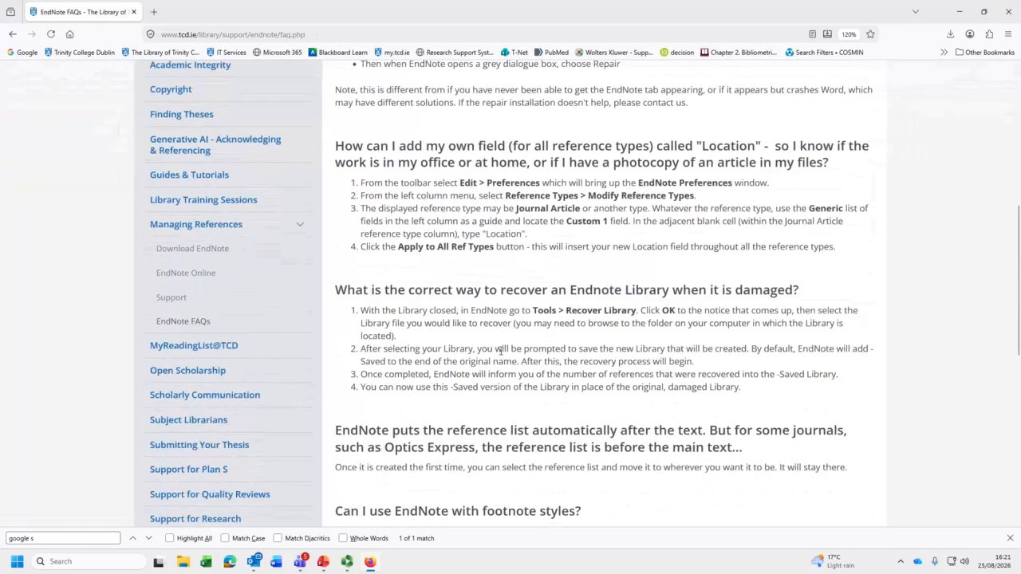
pyautogui.scroll(10, 500, 351)
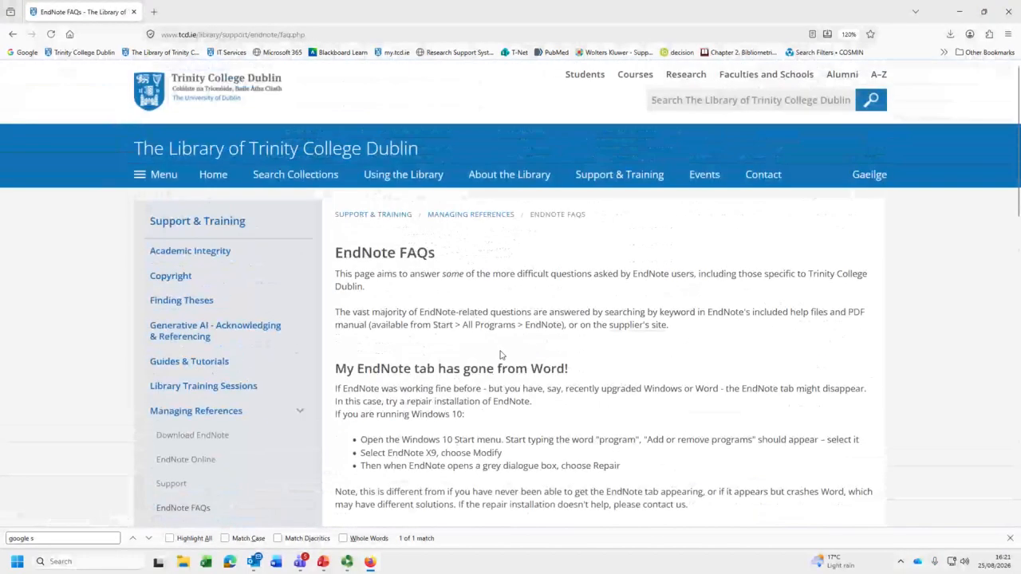
# Return to the library home page's list of quick links and dismiss the Outlook notification.
pyautogui.click(351, 156)
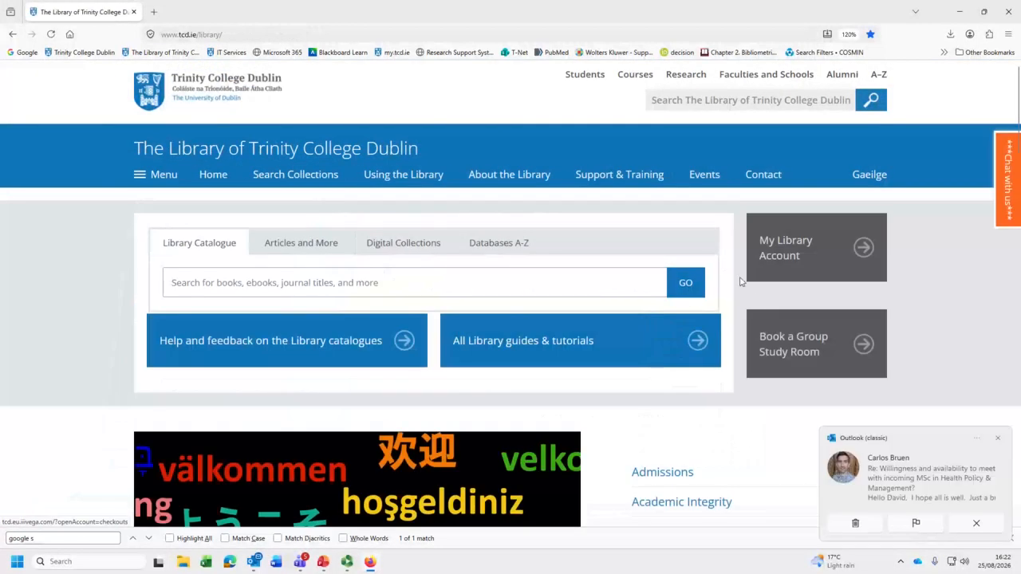
pyautogui.scroll(-3, 705, 294)
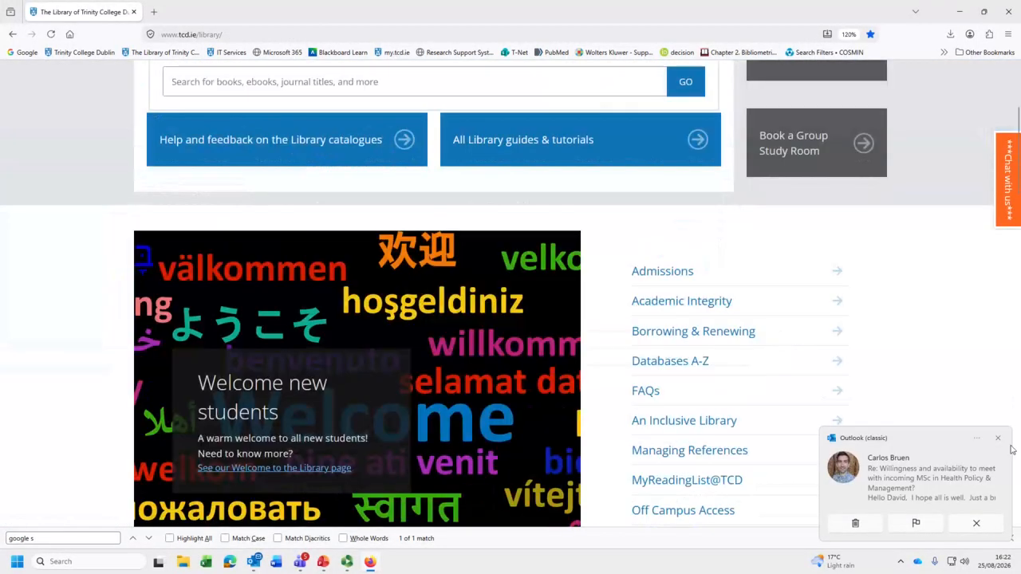
pyautogui.click(998, 439)
pyautogui.scroll(-3, 799, 391)
pyautogui.scroll(2, 753, 342)
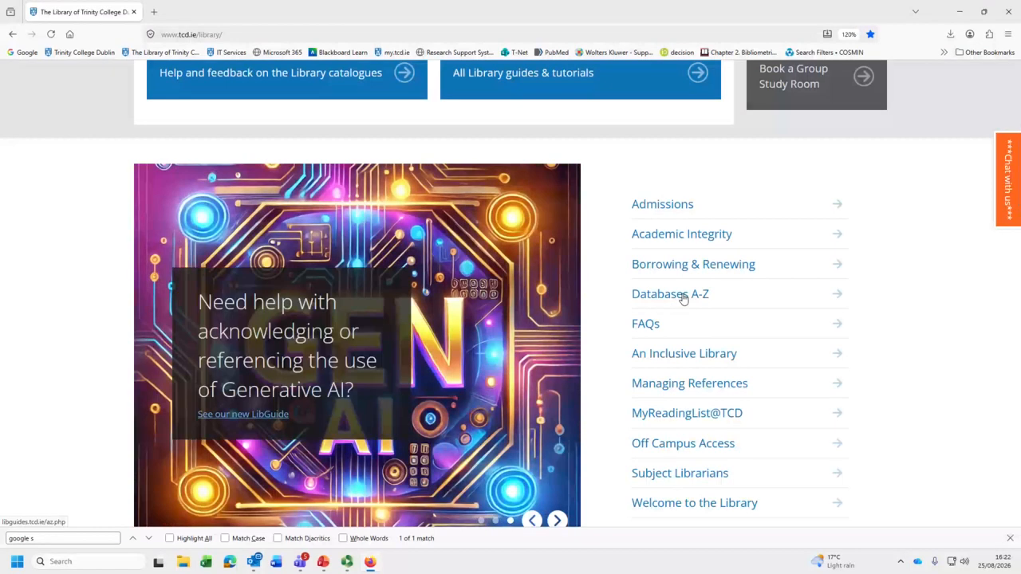
# From the desktop, move the EndNote shortcut away from the PDF folder and launch EndNote.
pyautogui.click(958, 9)
pyautogui.click(958, 11)
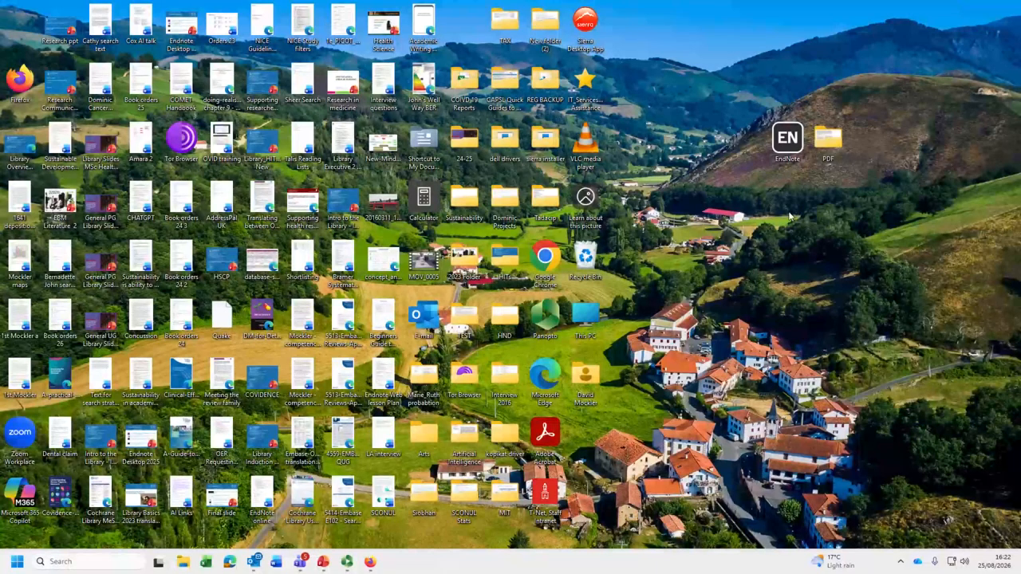
pyautogui.moveTo(787, 139); pyautogui.dragTo(707, 199)
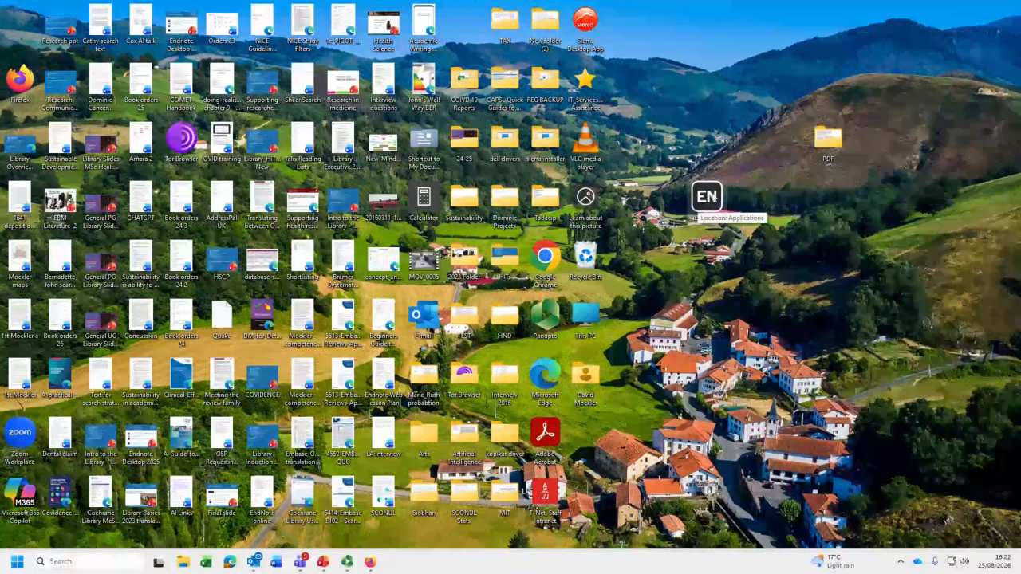
pyautogui.doubleClick(703, 204)
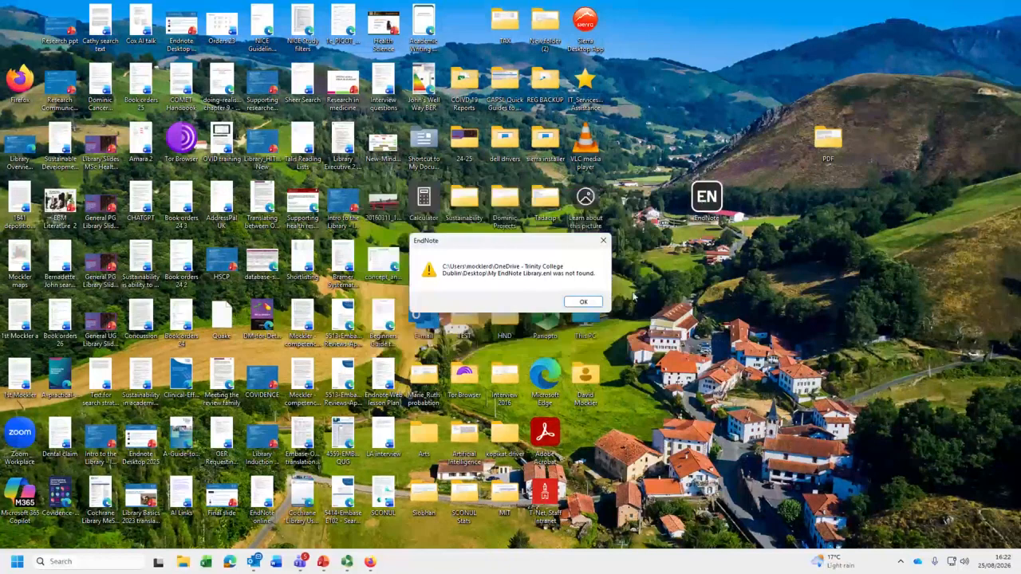
pyautogui.click(595, 303)
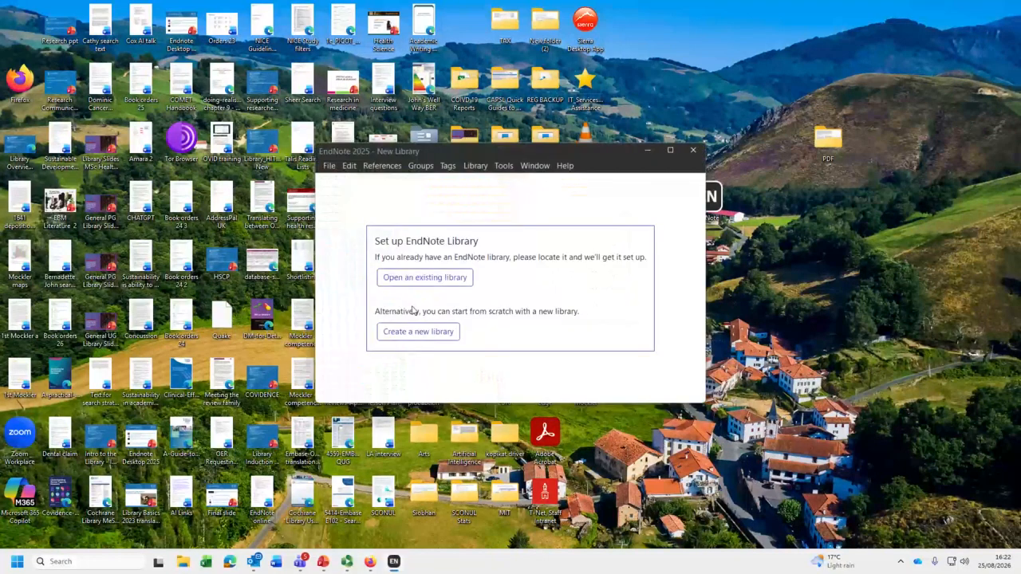
# Create a new library named My EndNote Library on the Desktop and maximise its window.
pyautogui.click(404, 335)
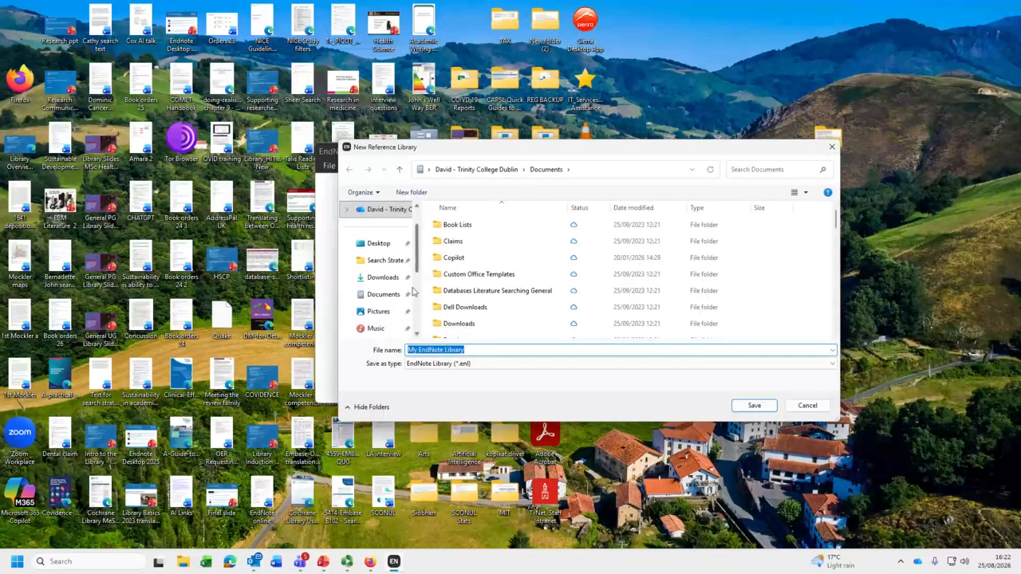
pyautogui.click(386, 244)
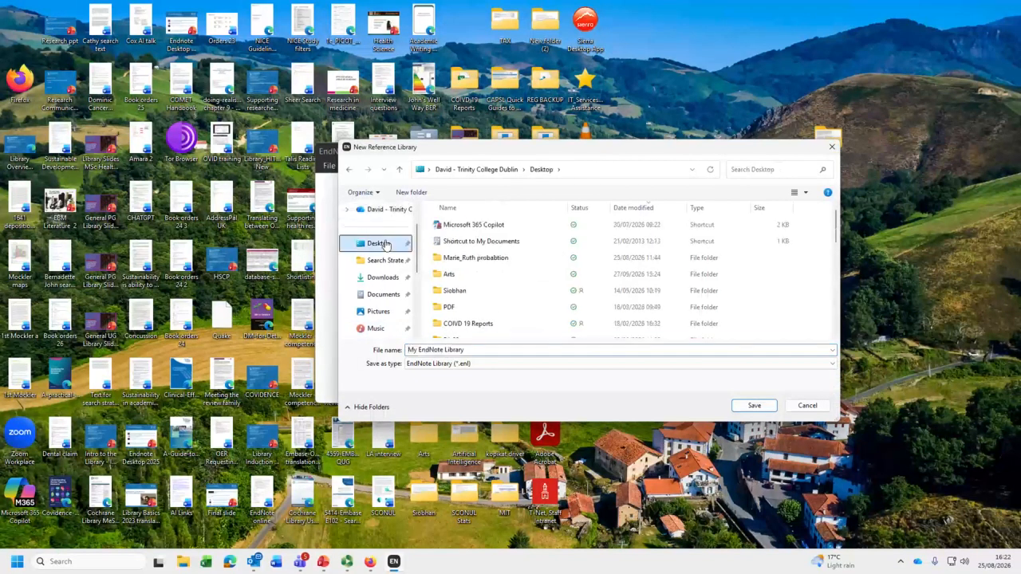
pyautogui.click(754, 405)
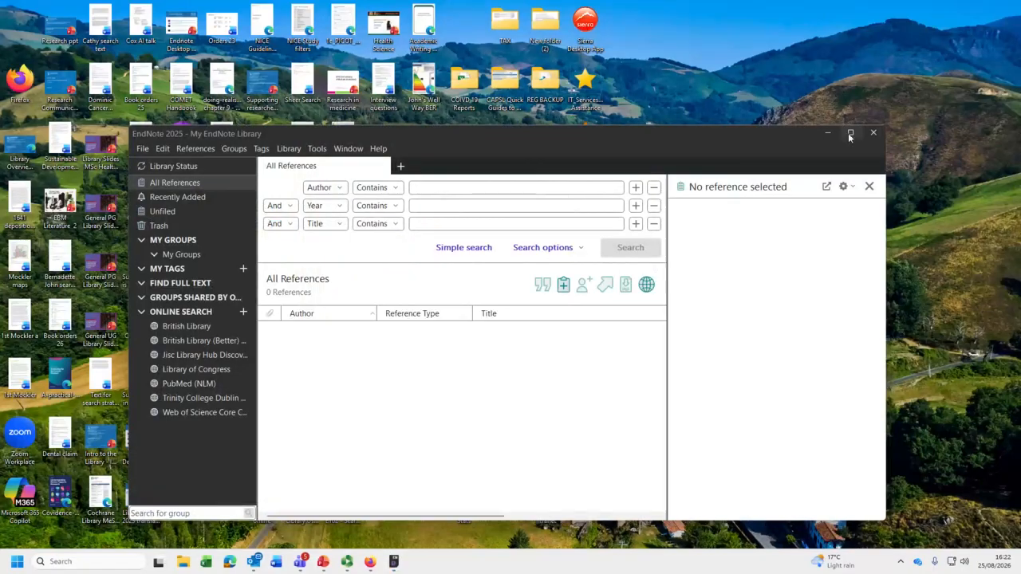
pyautogui.click(851, 134)
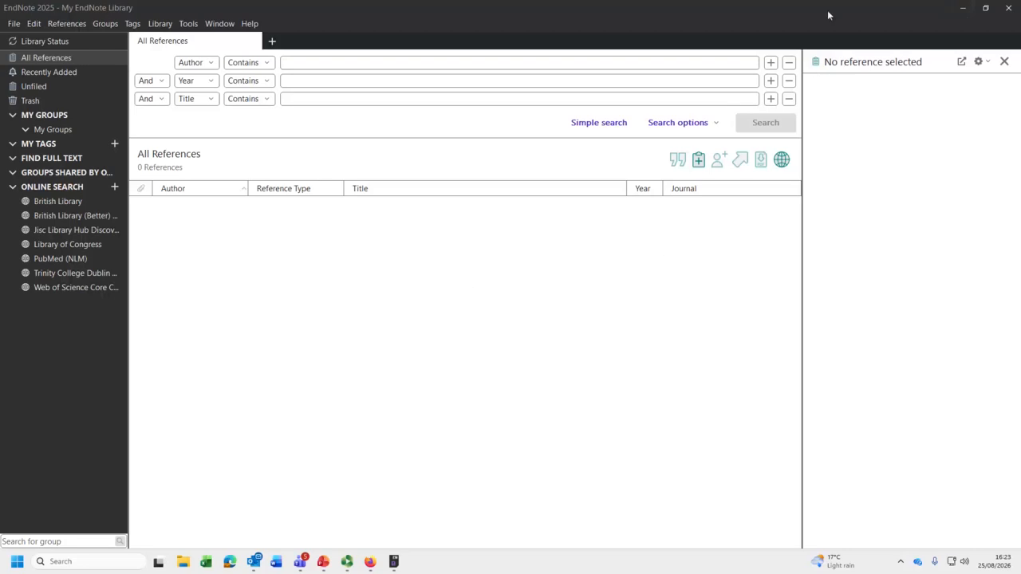
# Switch back to Firefox and show the databases starting with W in the library's Databases A-Z list.
pyautogui.click(961, 8)
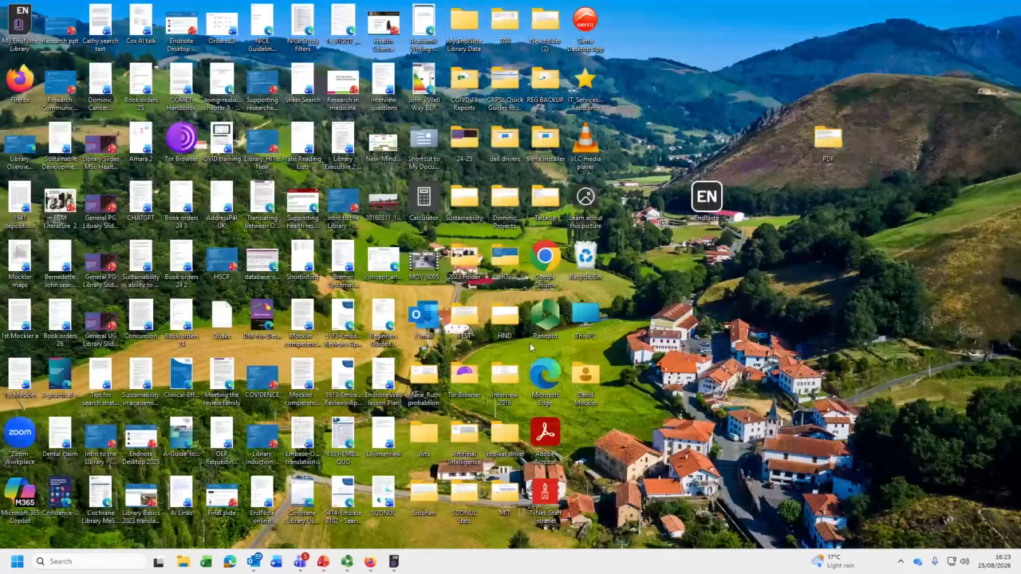
pyautogui.click(357, 524)
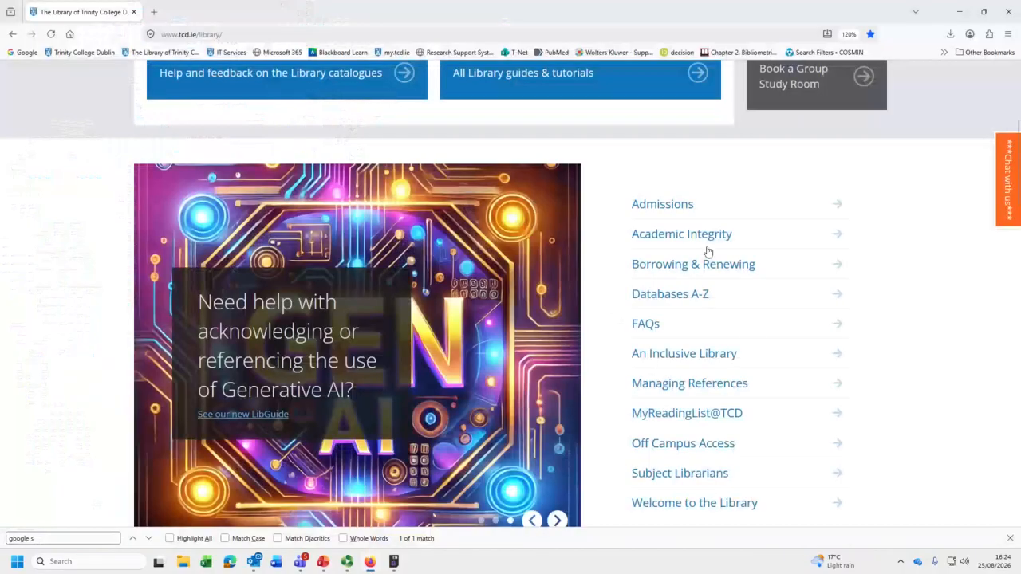
pyautogui.click(666, 299)
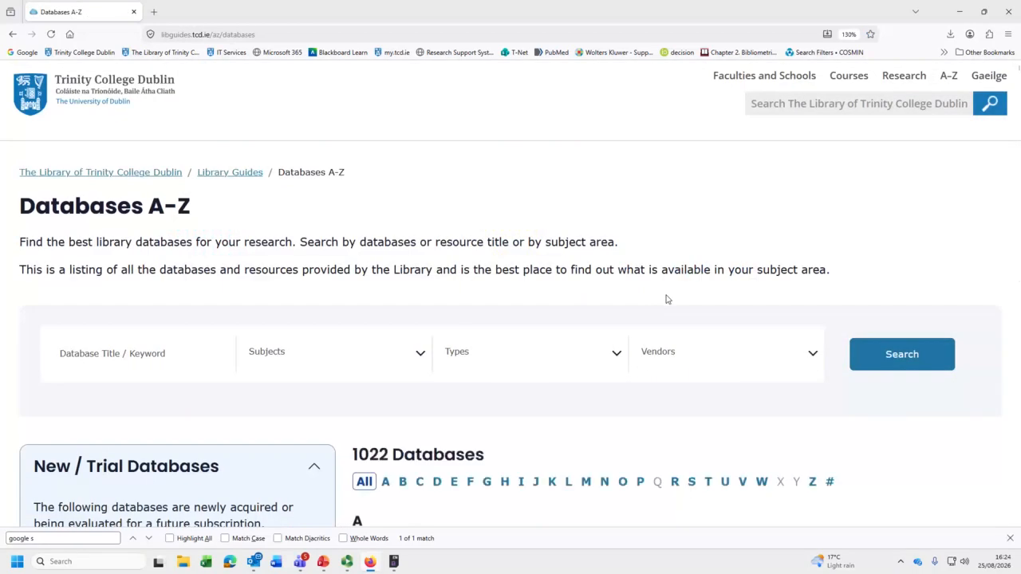
pyautogui.scroll(-3, 591, 297)
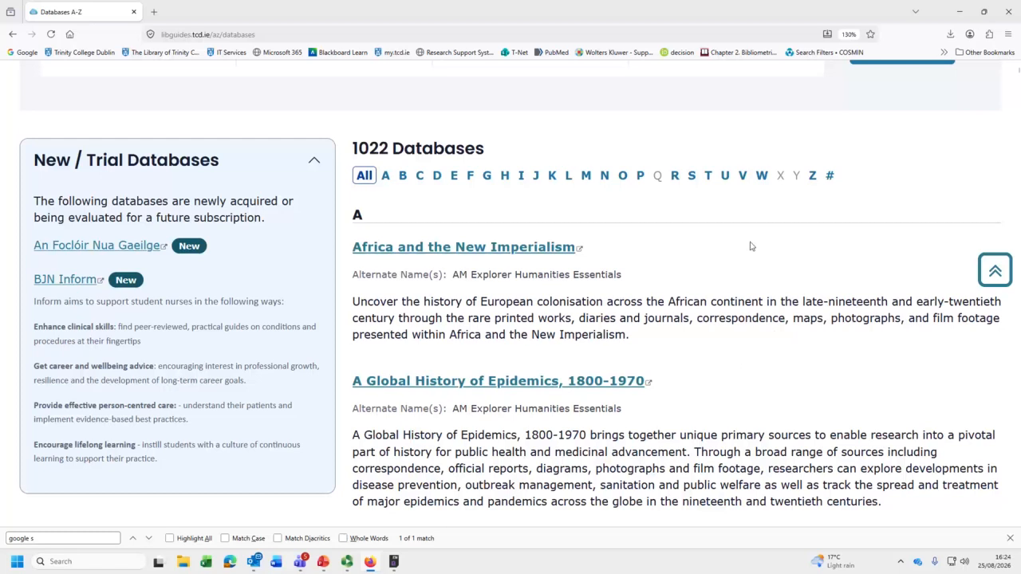
pyautogui.click(763, 177)
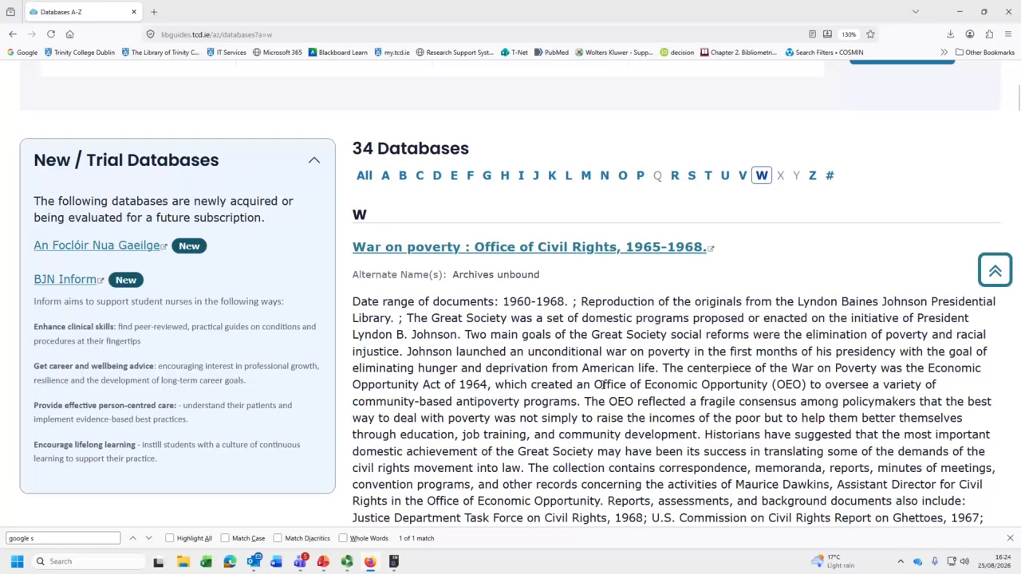
# Find Web of Science Core Collection in the database list by searching the page for "web", and open its Advanced Search.
pyautogui.hotkey('ctrl', 'f')
pyautogui.write('web')
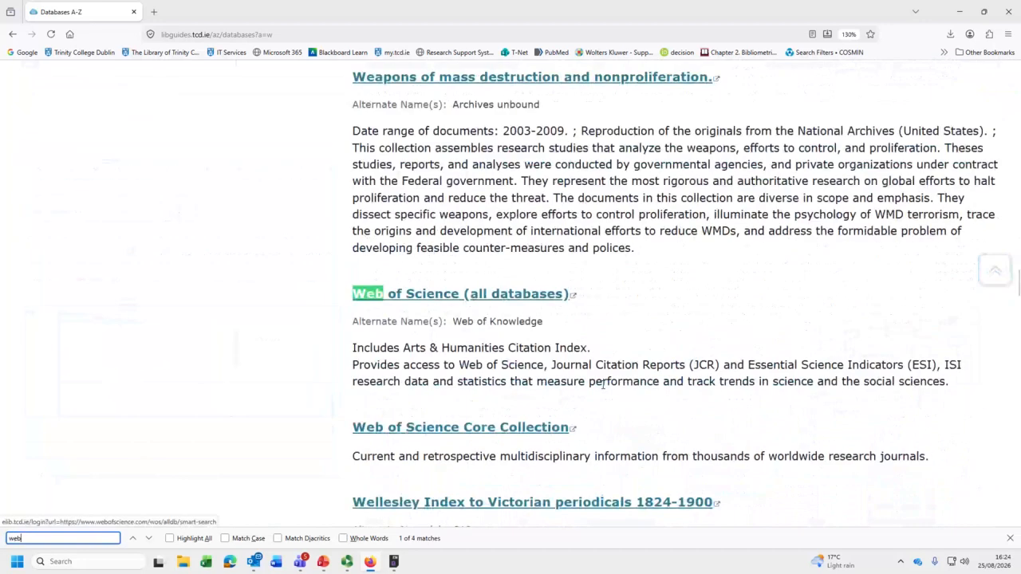
pyautogui.scroll(-2, 489, 338)
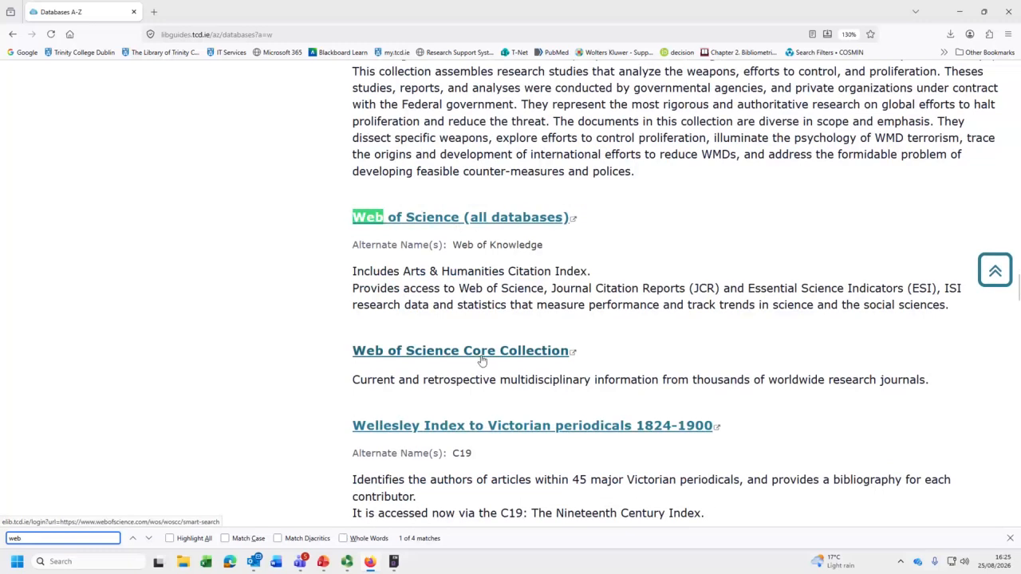
pyautogui.click(483, 352)
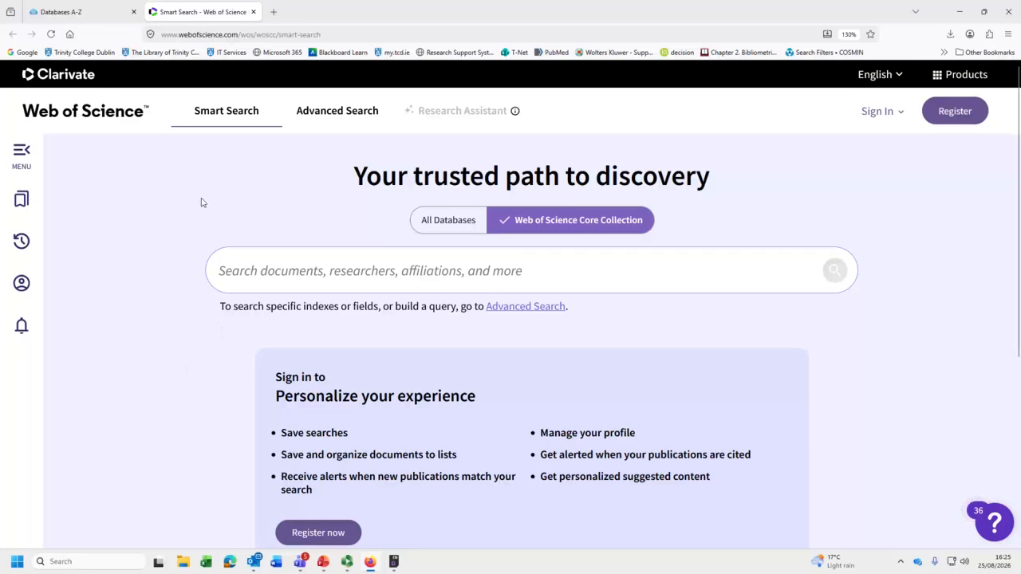
pyautogui.click(329, 118)
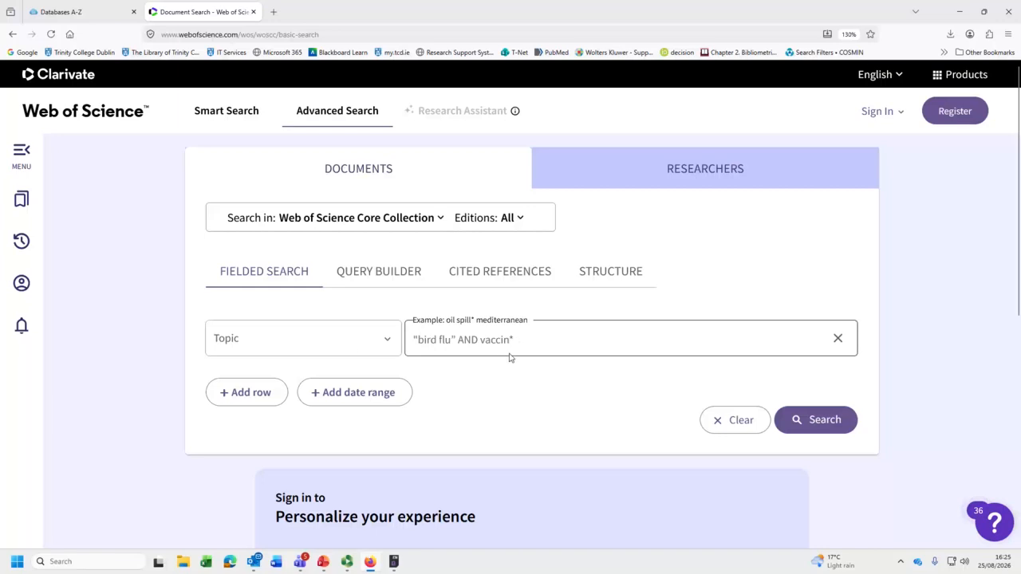
pyautogui.hotkey('ctrl', '+')
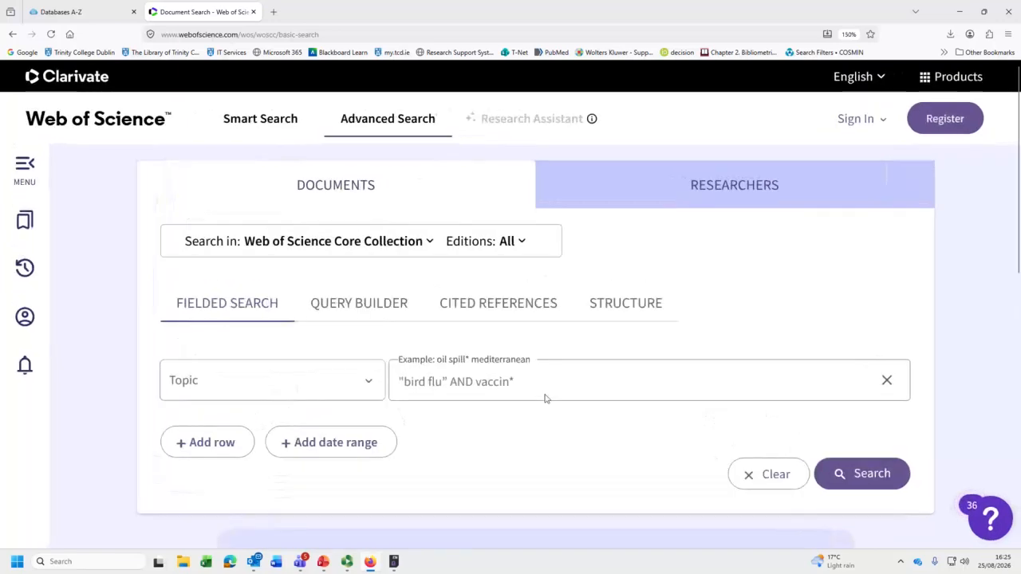
# Run the fielded Topic search "bird flu" AND vaccin* in Web of Science Core Collection.
pyautogui.scroll(-1, 577, 426)
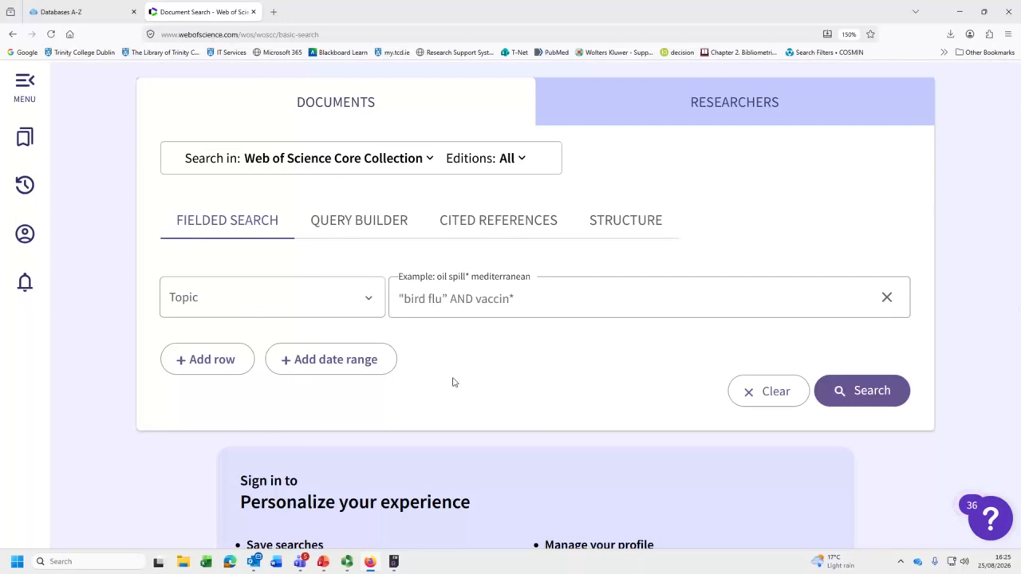
pyautogui.click(511, 297)
pyautogui.doubleClick(511, 296)
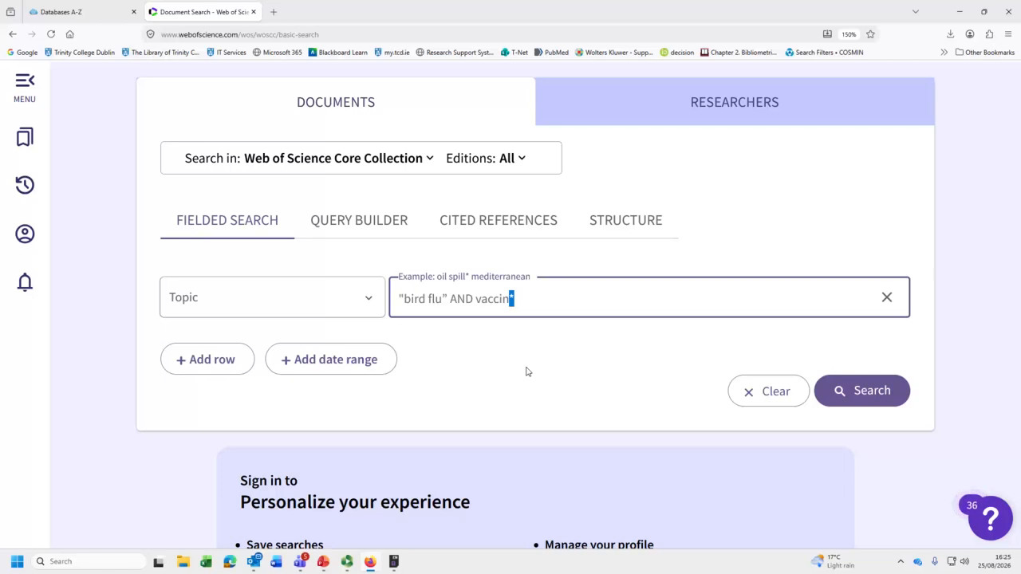
pyautogui.click(522, 344)
pyautogui.click(513, 305)
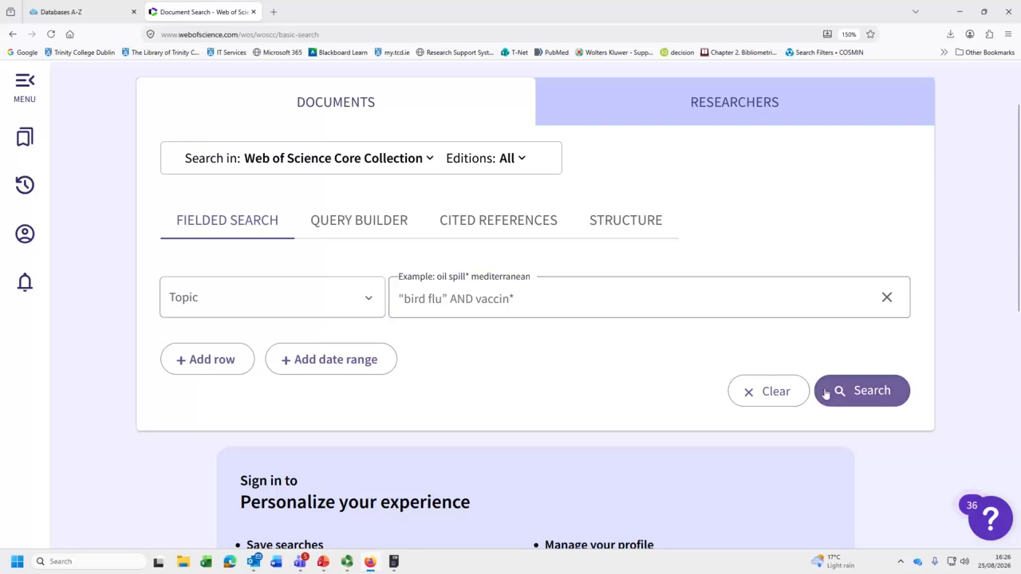
pyautogui.click(873, 391)
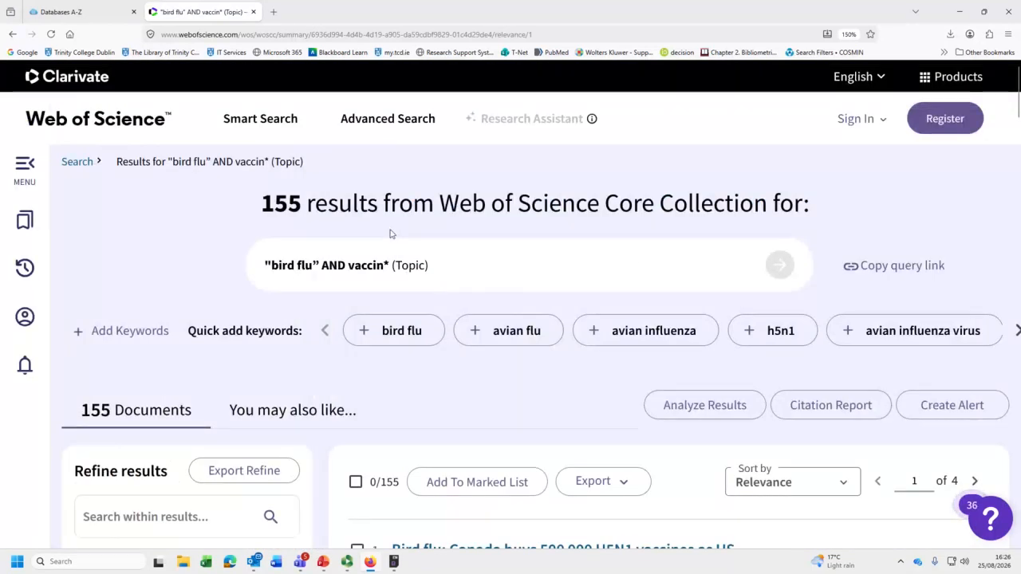
# Reduce the page zoom to 120% and look through the titles, authors and sources of the first records in the results list.
pyautogui.hotkey('ctrl', '-')
pyautogui.hotkey('ctrl', '-')
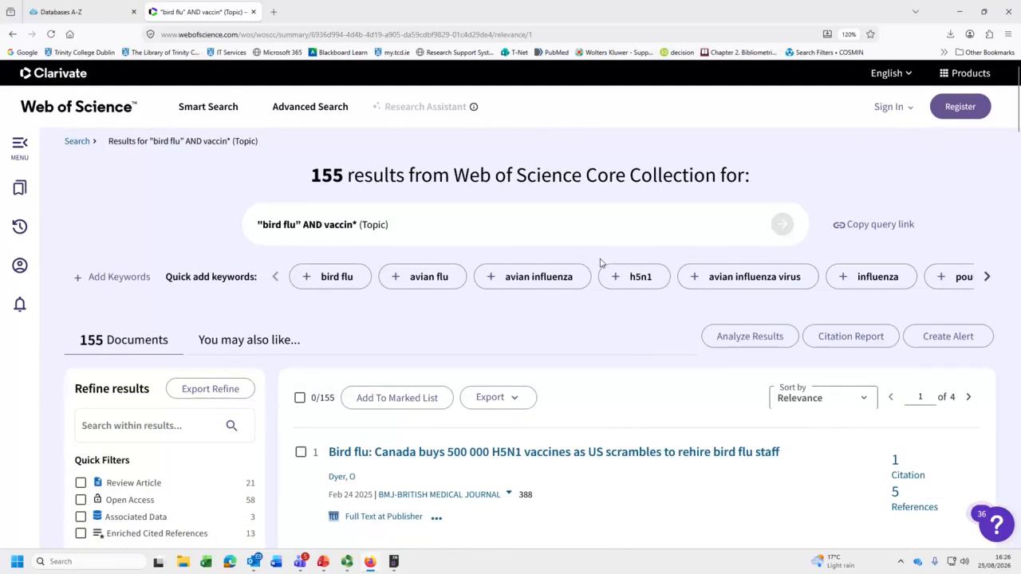
pyautogui.scroll(-5, 599, 262)
pyautogui.scroll(-2, 509, 299)
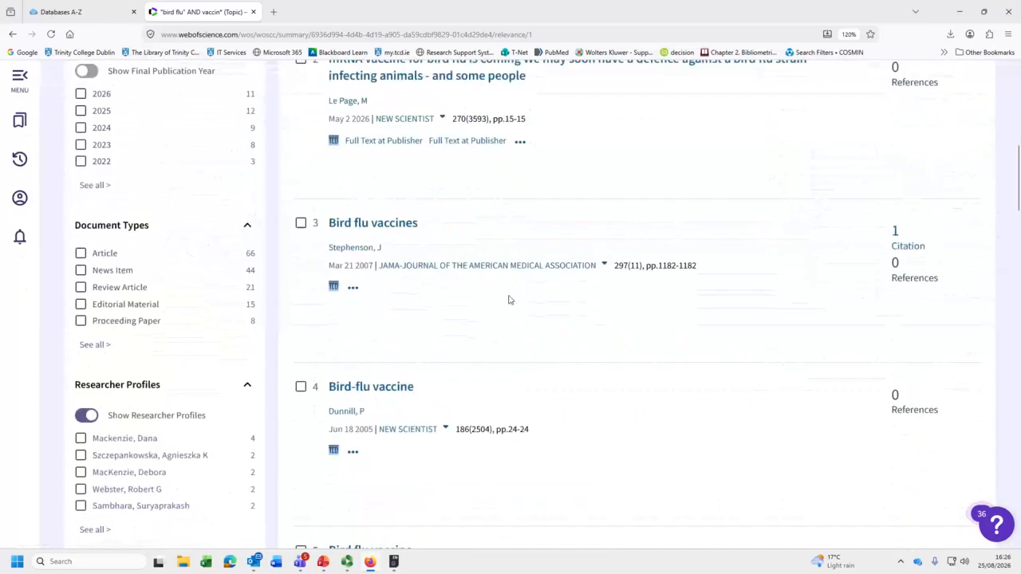
pyautogui.scroll(2, 509, 300)
pyautogui.scroll(5, 509, 300)
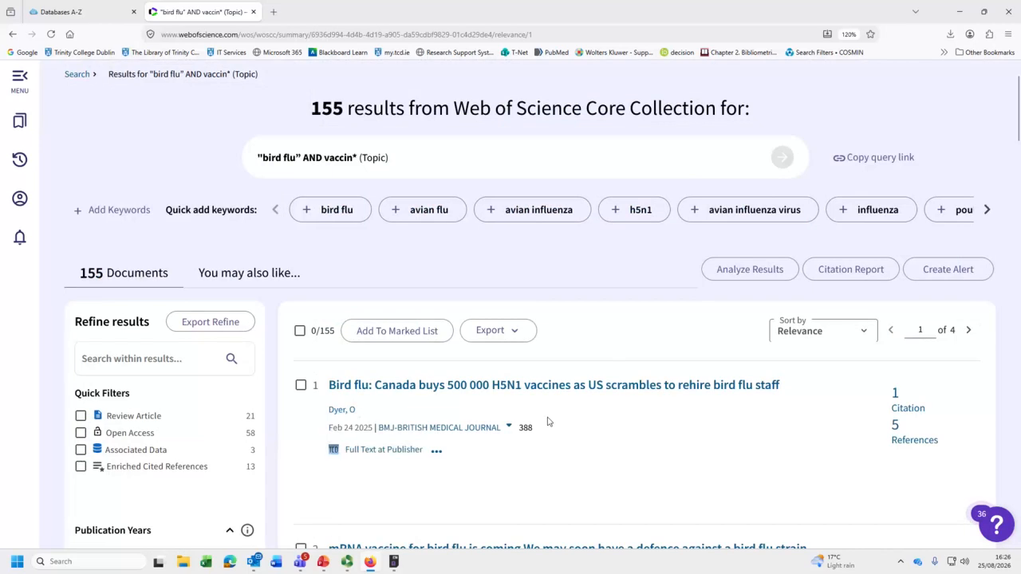
pyautogui.scroll(-5, 548, 421)
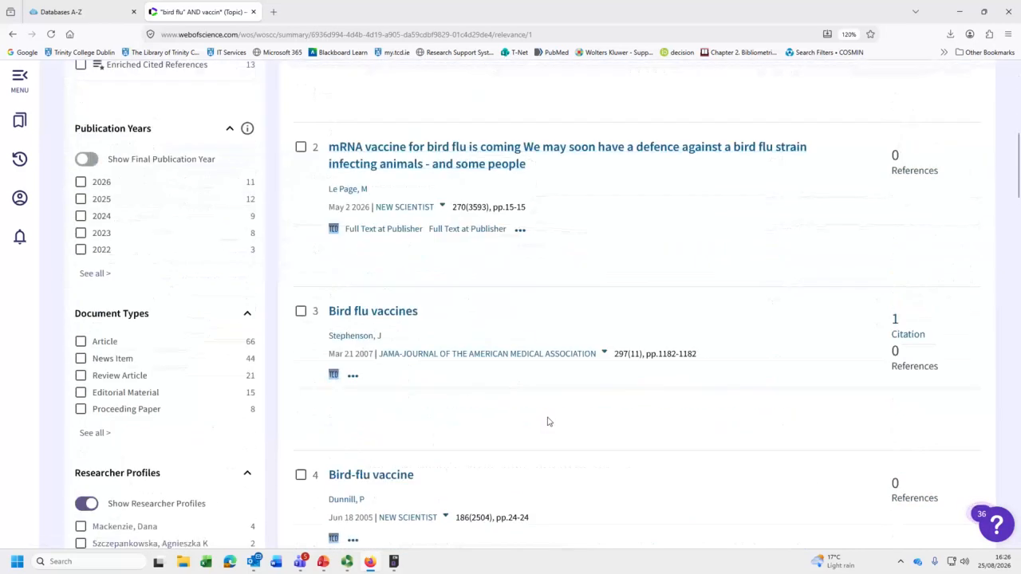
pyautogui.scroll(4, 548, 421)
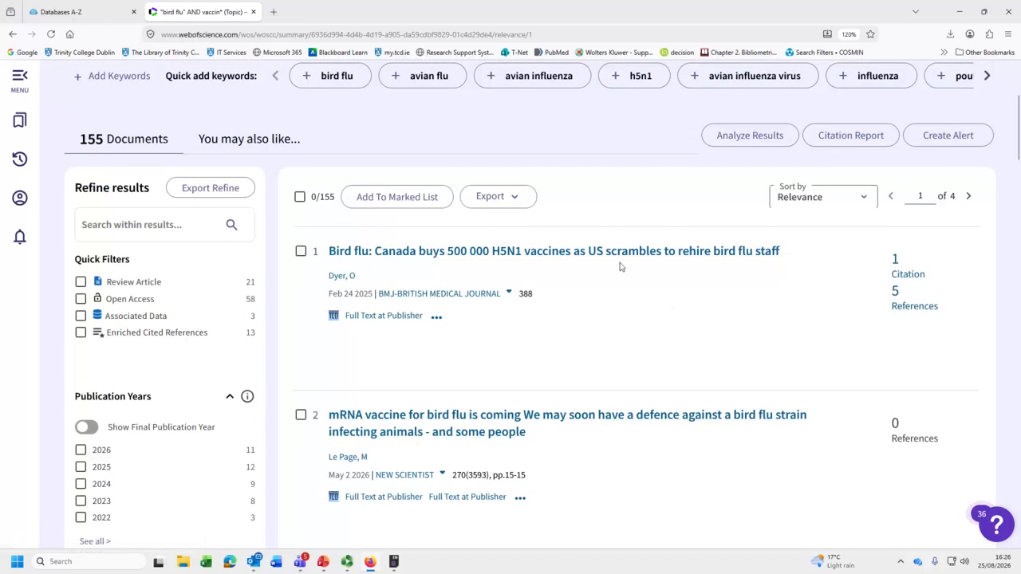
pyautogui.scroll(-5, 503, 425)
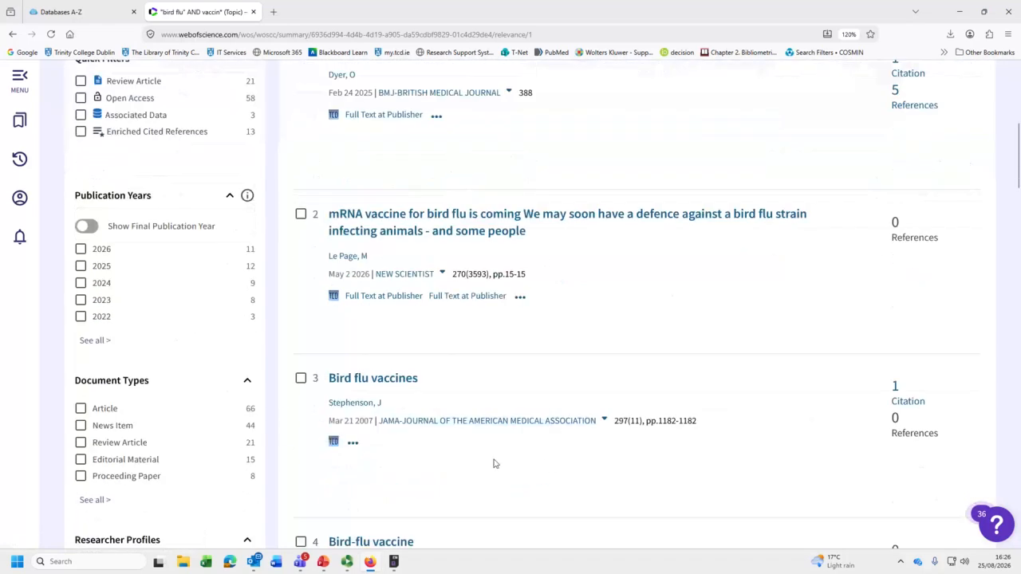
pyautogui.scroll(3, 494, 478)
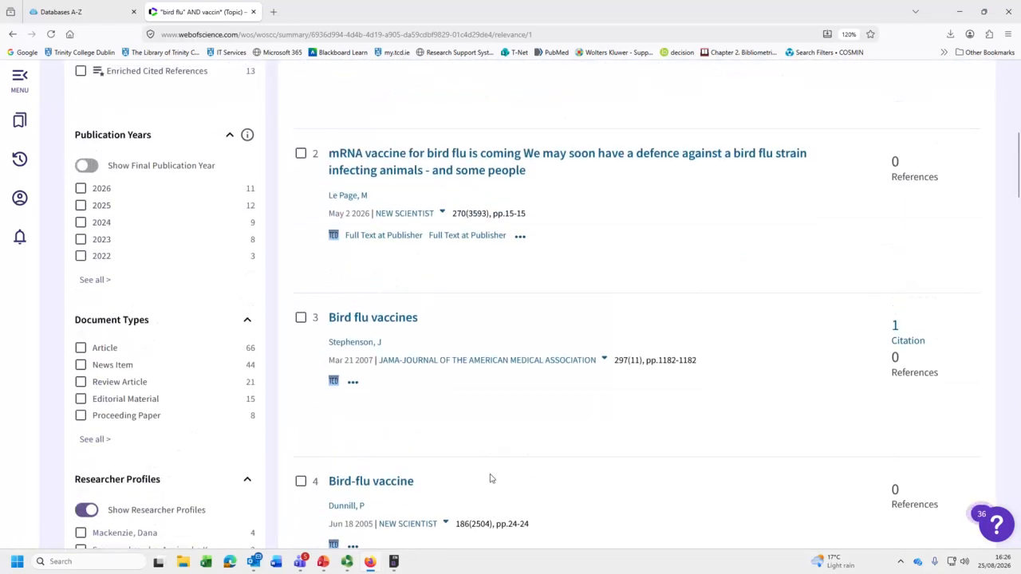
pyautogui.scroll(3, 490, 478)
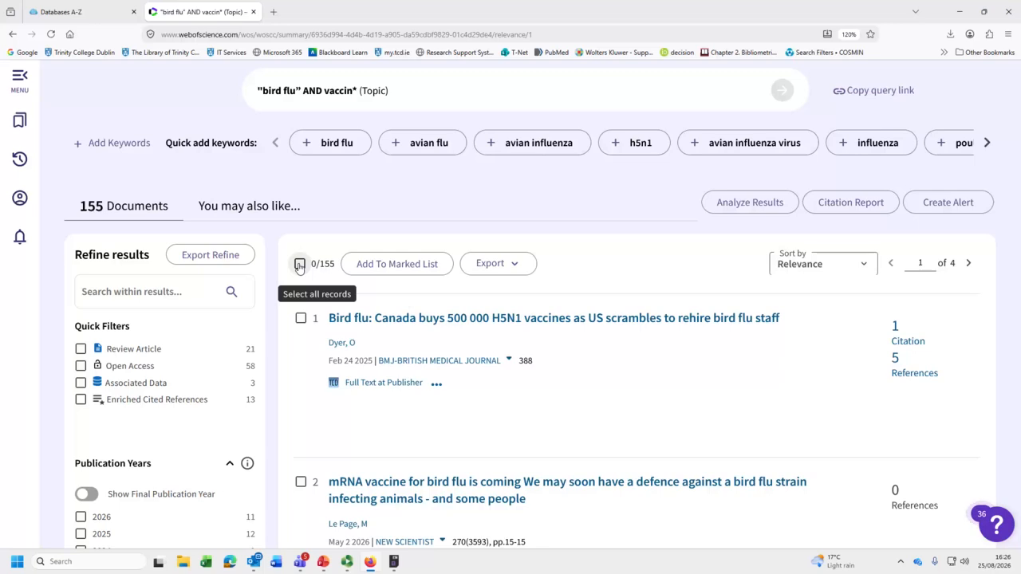
# Select the first five records in the results list for export.
pyautogui.click(301, 318)
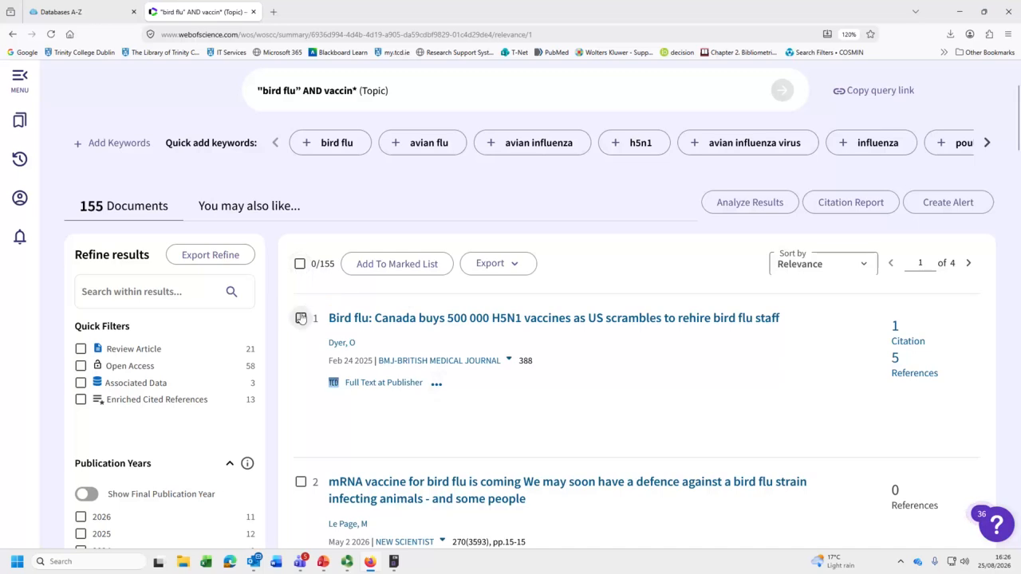
pyautogui.scroll(-2, 313, 386)
pyautogui.click(301, 349)
pyautogui.scroll(-2, 300, 355)
pyautogui.click(300, 378)
pyautogui.scroll(-2, 303, 391)
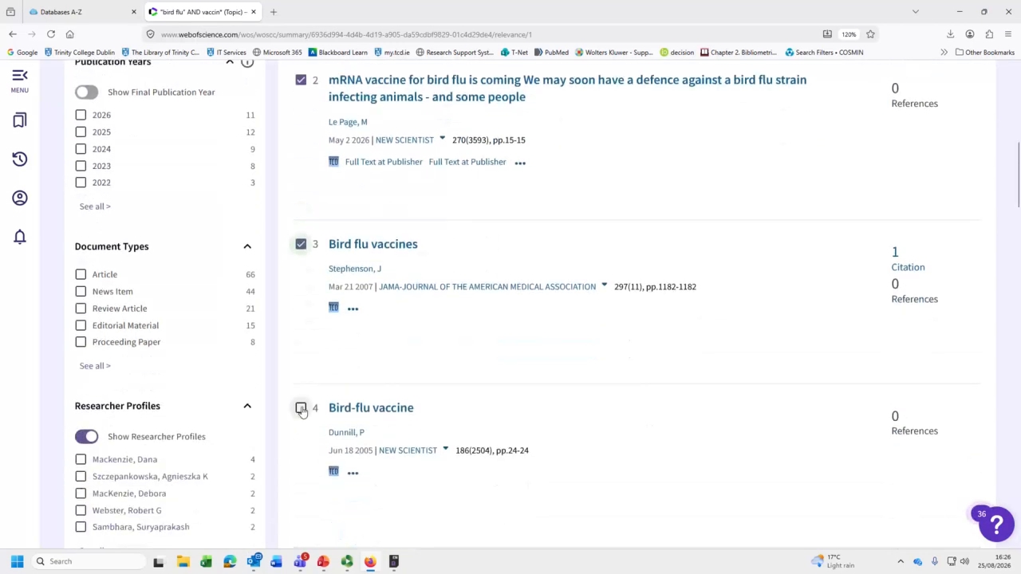
pyautogui.click(301, 408)
pyautogui.scroll(-2, 301, 410)
pyautogui.click(301, 437)
pyautogui.scroll(6, 449, 416)
pyautogui.scroll(3, 449, 417)
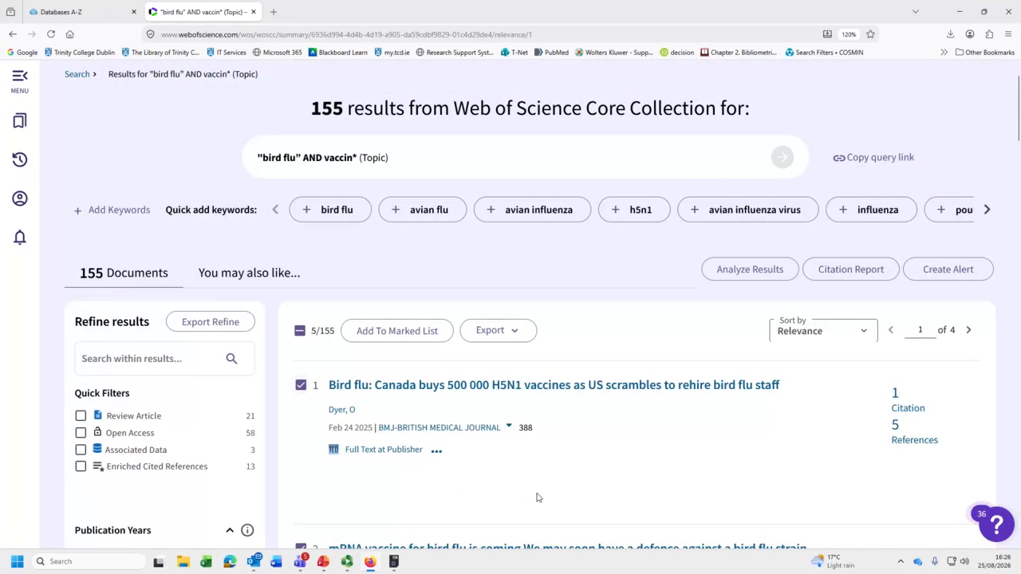
pyautogui.scroll(1, 536, 496)
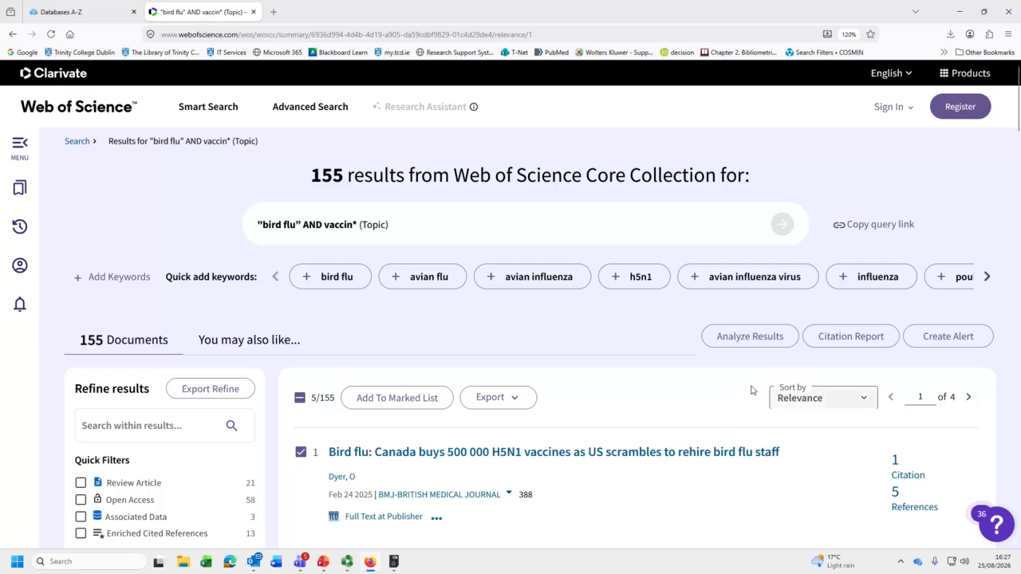
# Export the five selected records to EndNote desktop with the record content Author, Title, Source, Abstract.
pyautogui.click(516, 400)
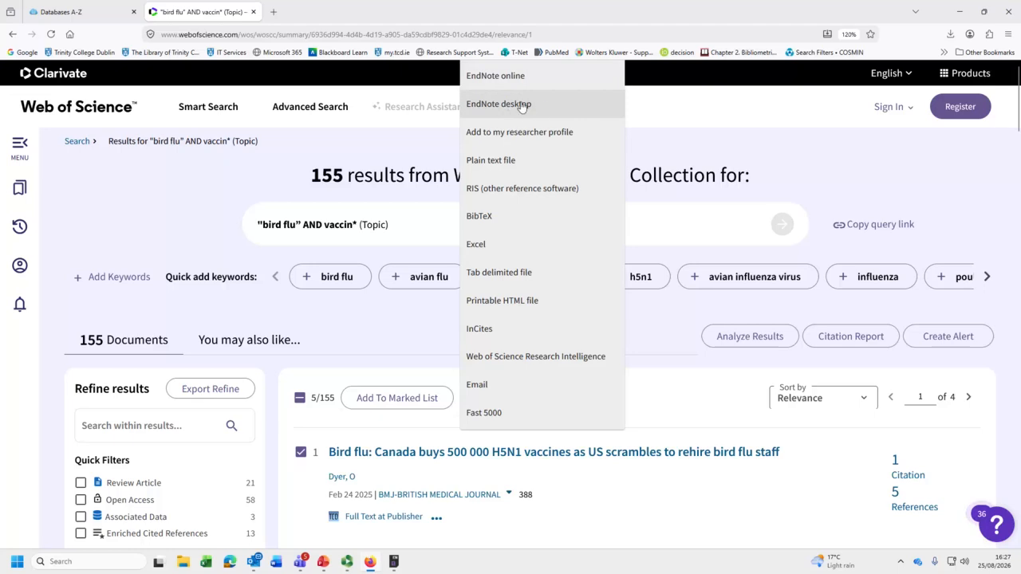
pyautogui.click(522, 107)
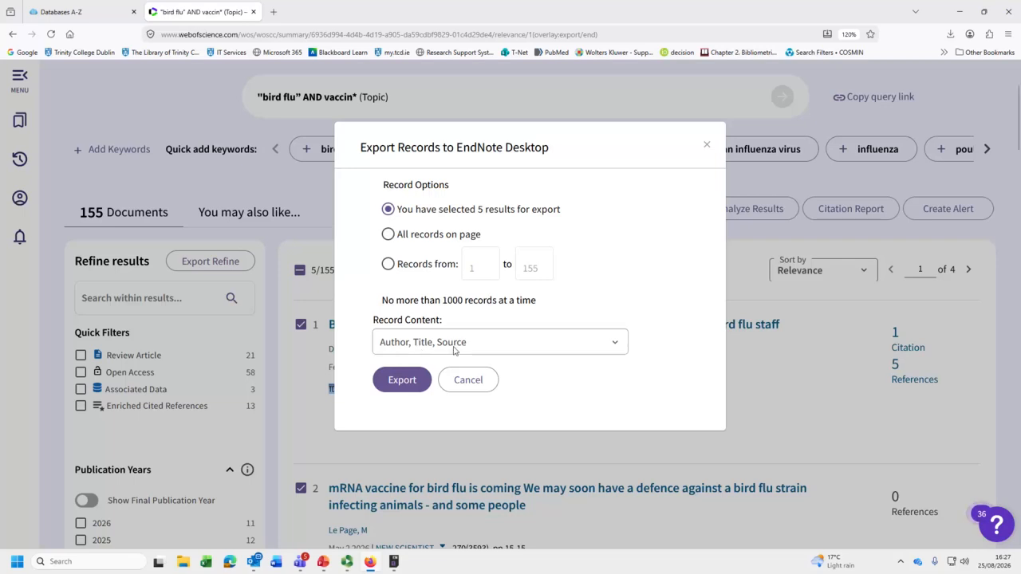
pyautogui.click(615, 349)
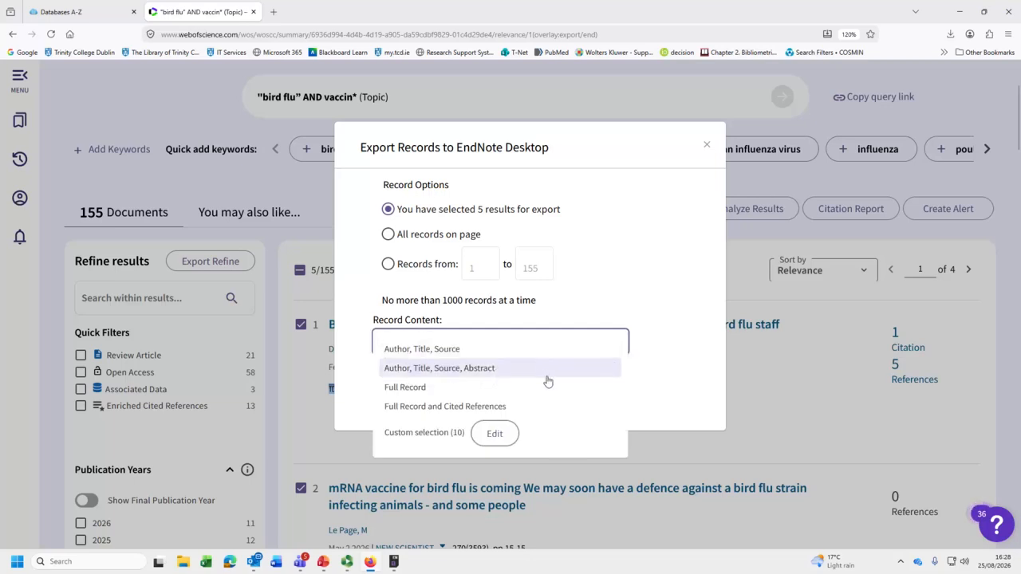
pyautogui.click(490, 369)
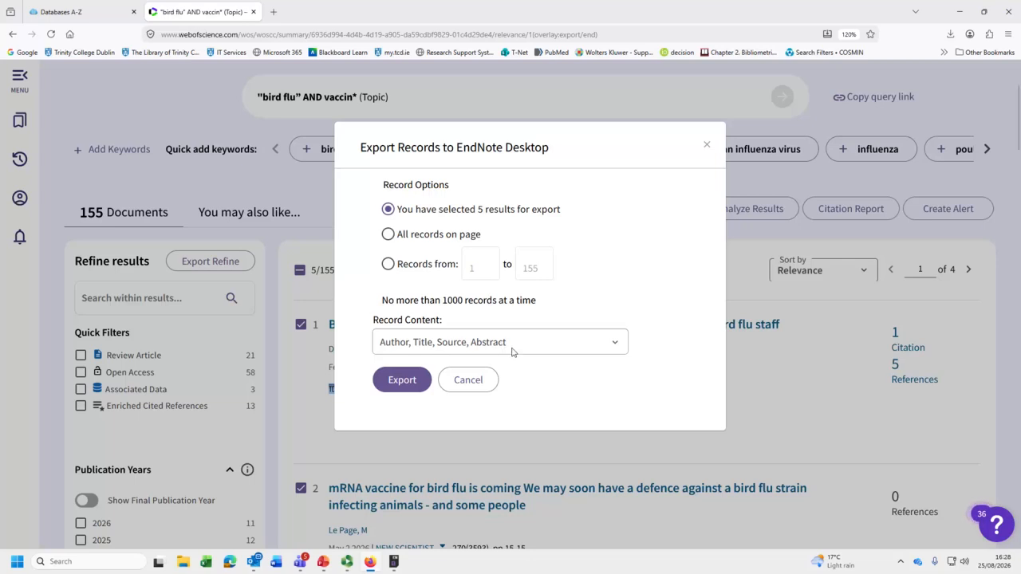
pyautogui.click(414, 382)
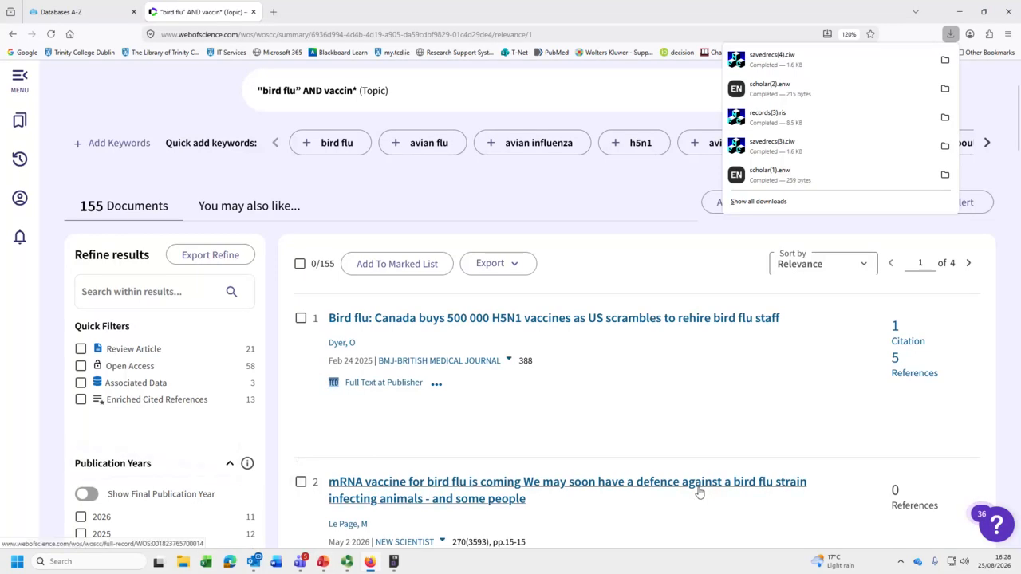
# Open the downloaded savedrecs(4).ciw file to import its records, and switch to EndNote to see the imported references.
pyautogui.click(788, 72)
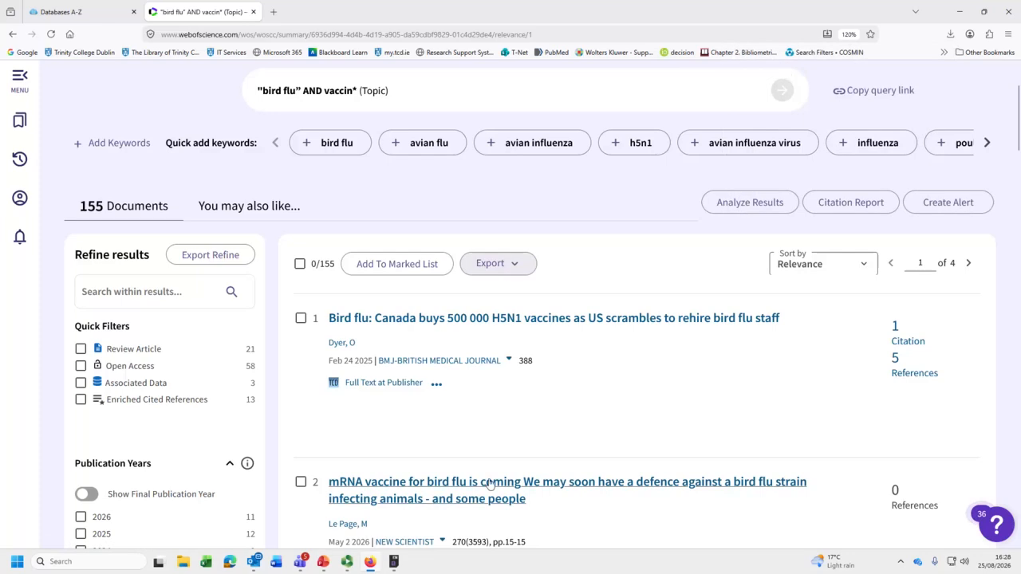
pyautogui.click(394, 563)
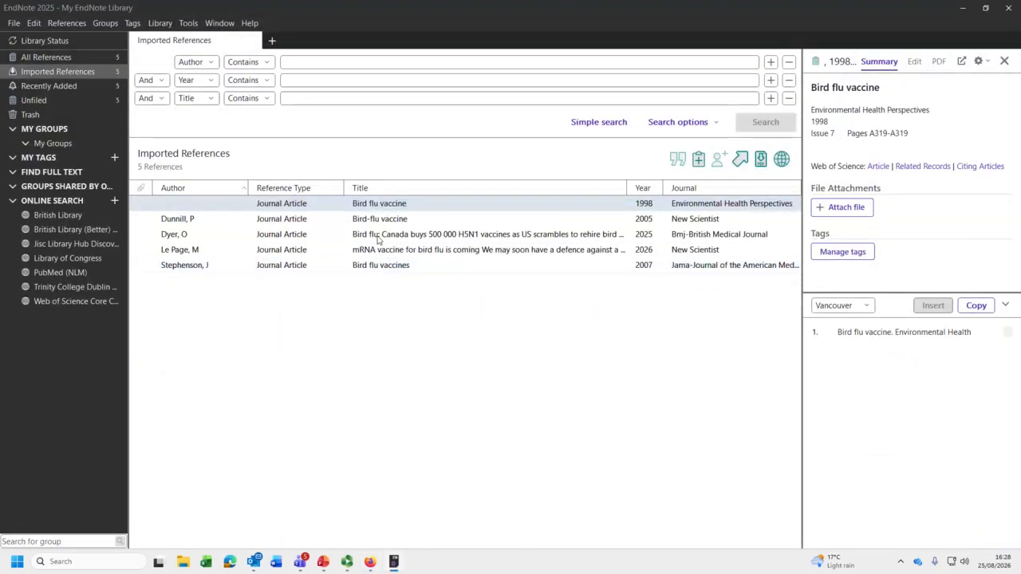
pyautogui.click(370, 563)
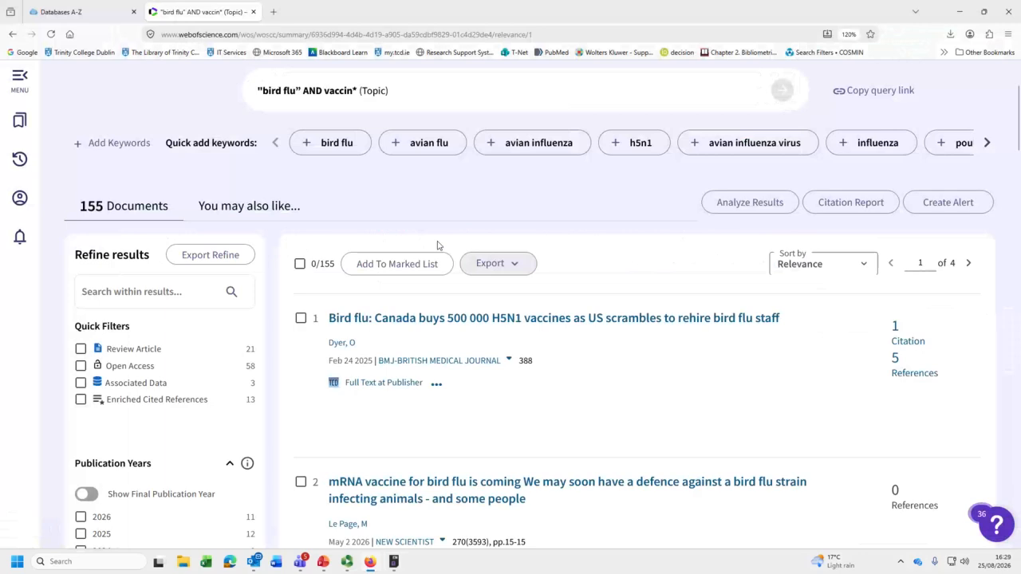
pyautogui.click(394, 561)
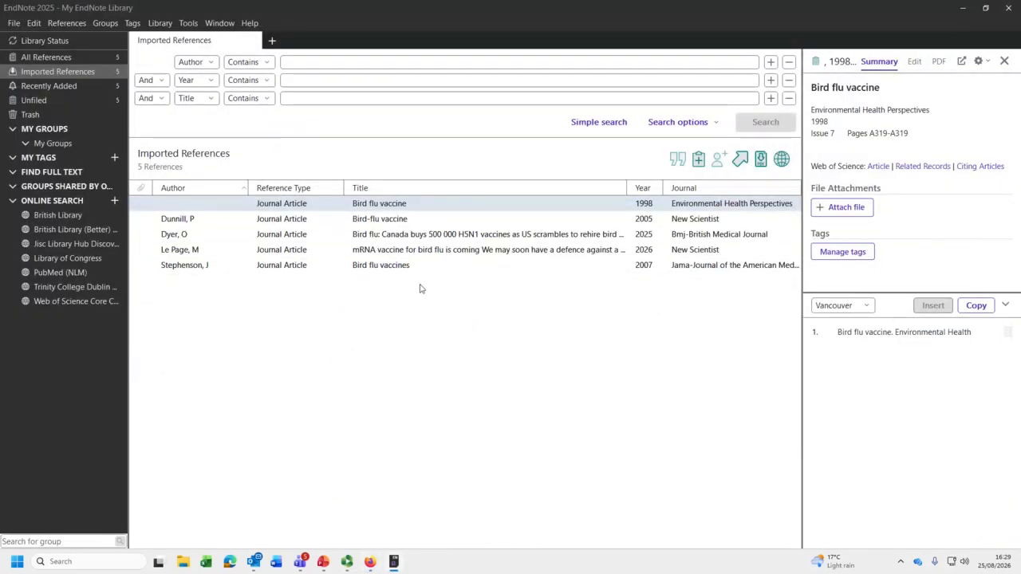
# Examine the editable fields of the 2005 New Scientist and 2025 BMJ references, and display the All References group.
pyautogui.click(394, 224)
pyautogui.click(916, 63)
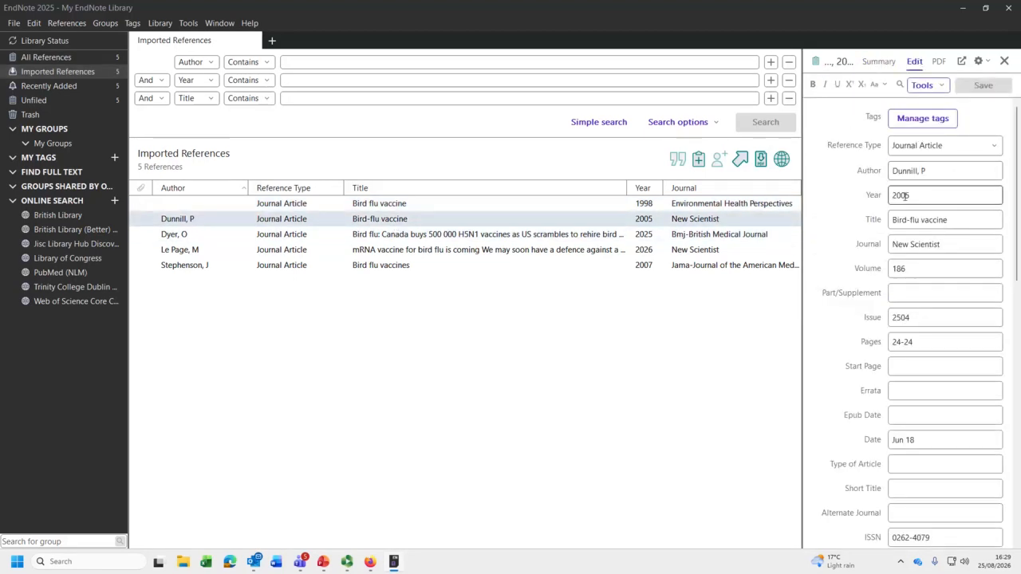
pyautogui.scroll(-5, 949, 271)
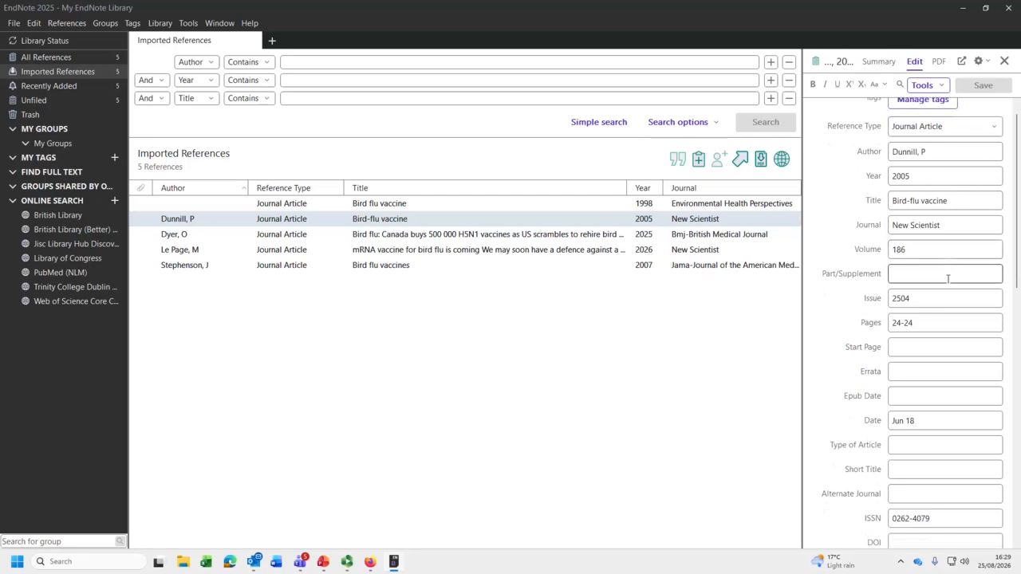
pyautogui.scroll(-12, 949, 283)
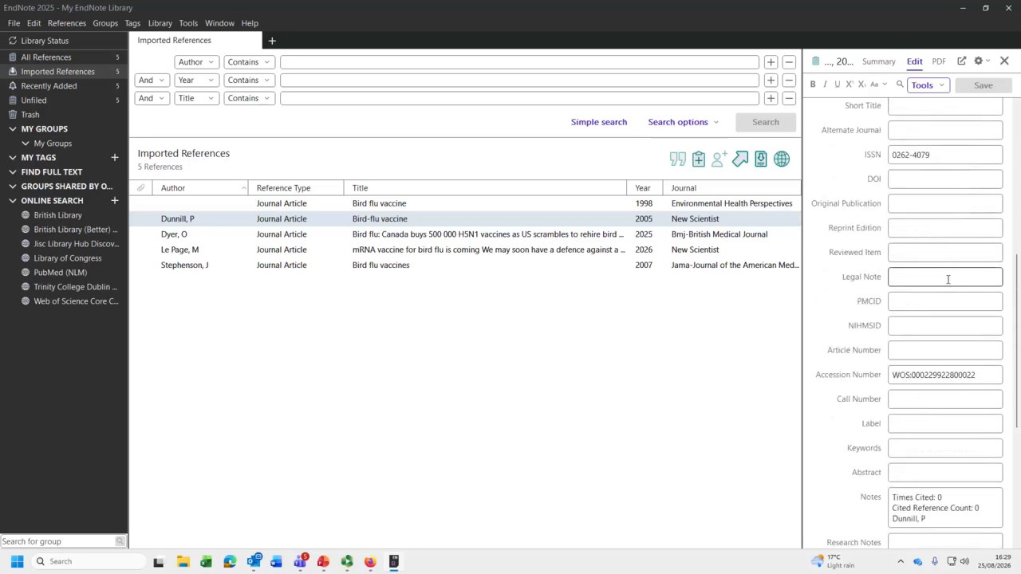
pyautogui.click(474, 236)
pyautogui.scroll(-18, 961, 335)
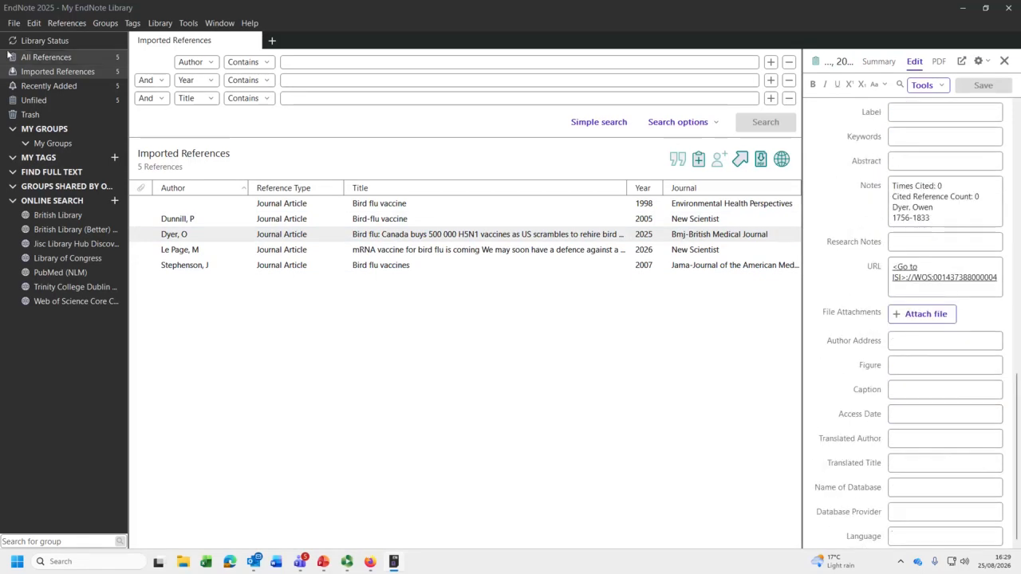
pyautogui.click(27, 75)
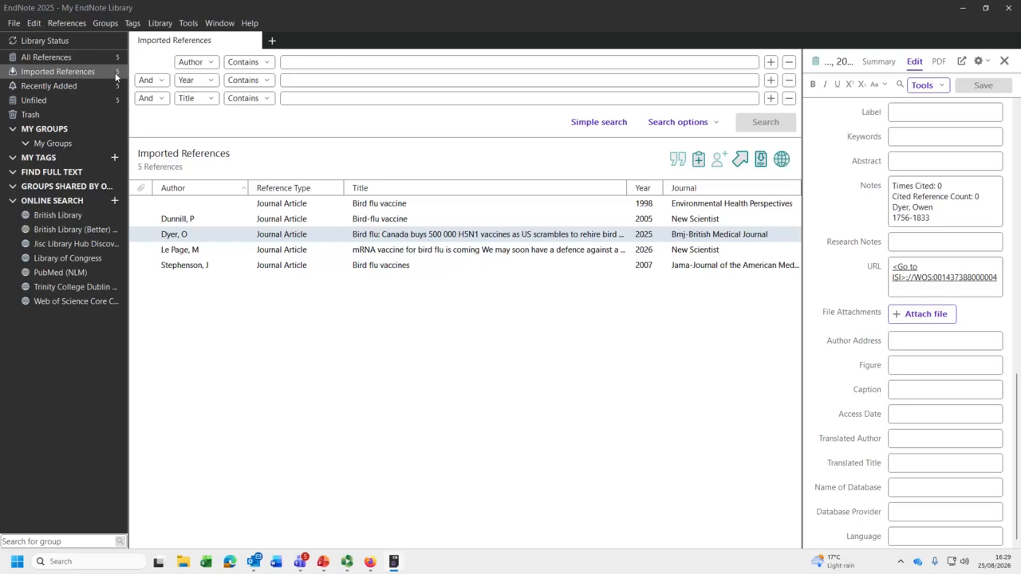
pyautogui.click(86, 54)
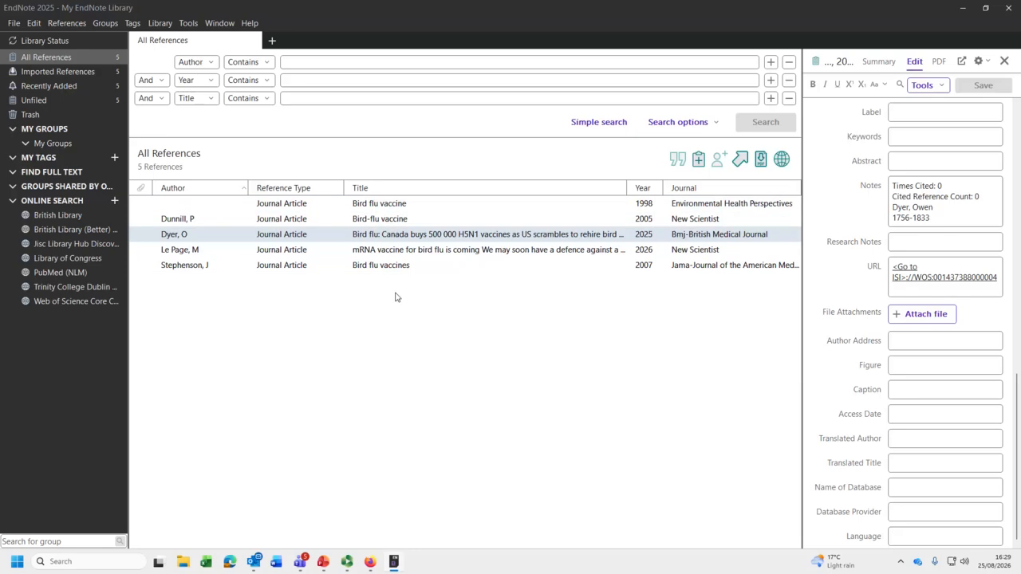
# Switch back to Firefox and close the Web of Science results tab.
pyautogui.click(370, 562)
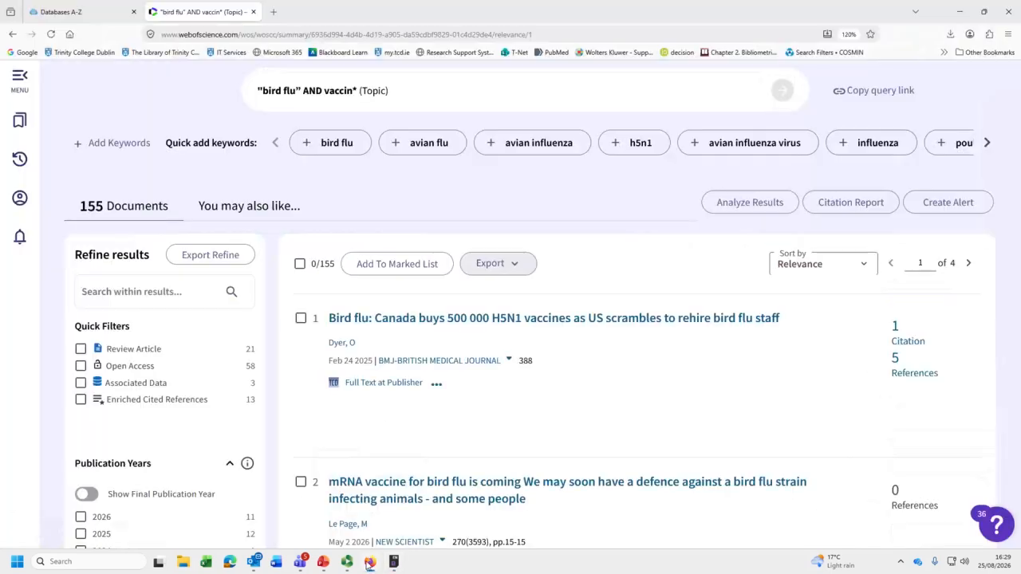
pyautogui.click(253, 12)
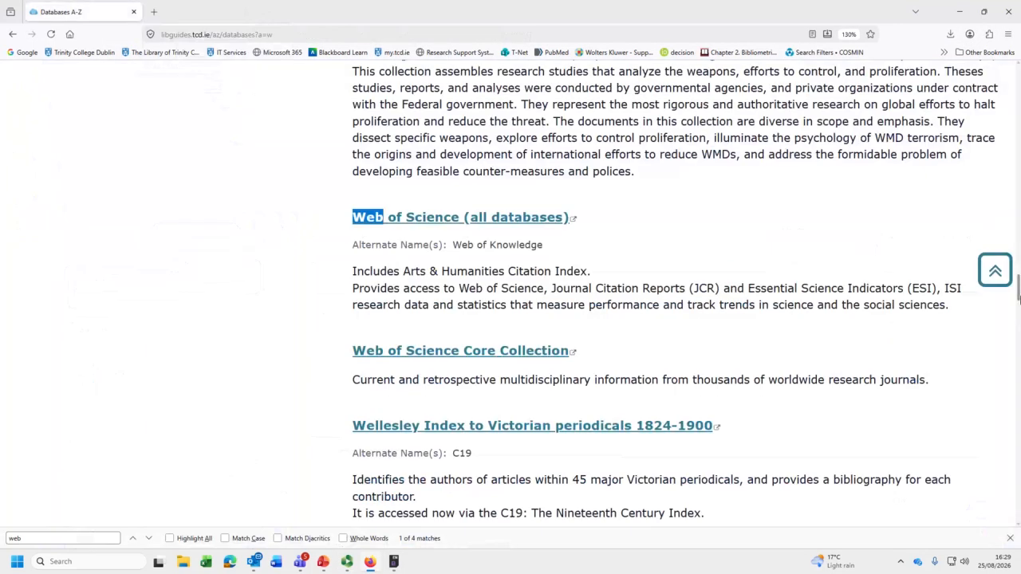
# Show the databases starting with E in the Databases A-Z list and find EMBASE by searching the page for "emb".
pyautogui.moveTo(1018, 292); pyautogui.dragTo(1017, 89)
pyautogui.scroll(-2, 466, 335)
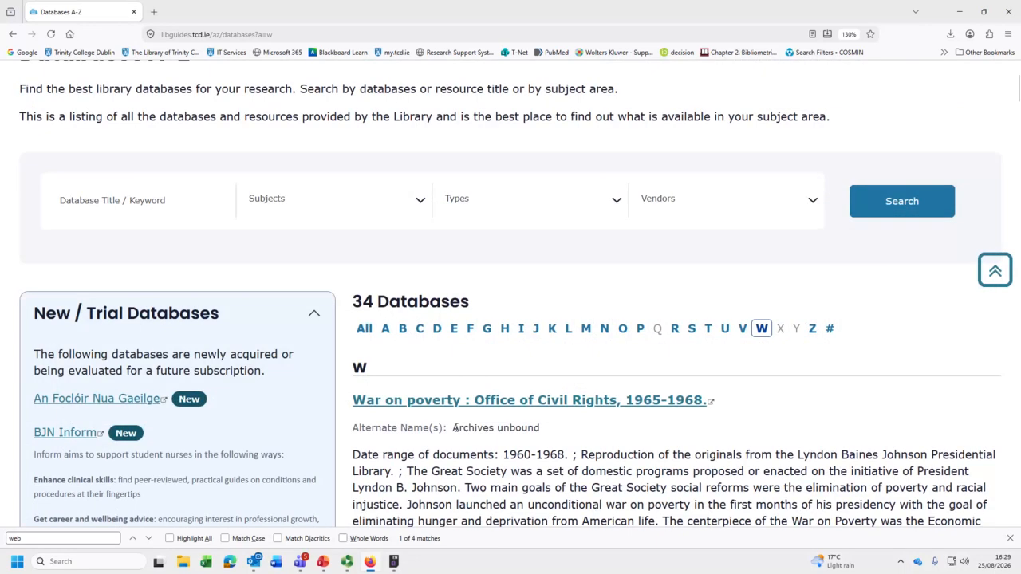
pyautogui.click(454, 330)
pyautogui.hotkey('ctrl', 'f')
pyautogui.write('emb')
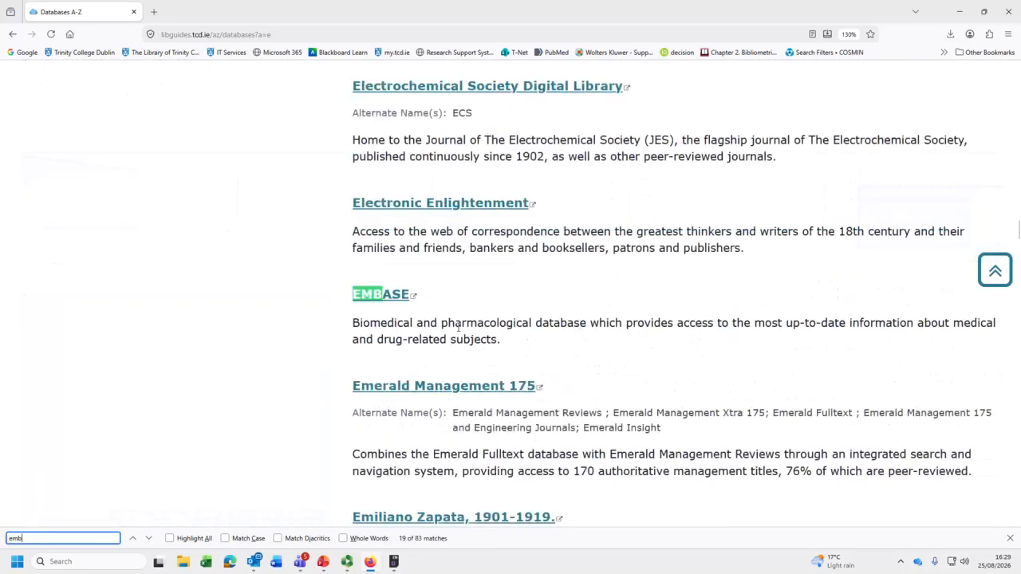
# Open the EMBASE database and enter the quick search query 'bird flu' AND vaccin*.
pyautogui.click(386, 295)
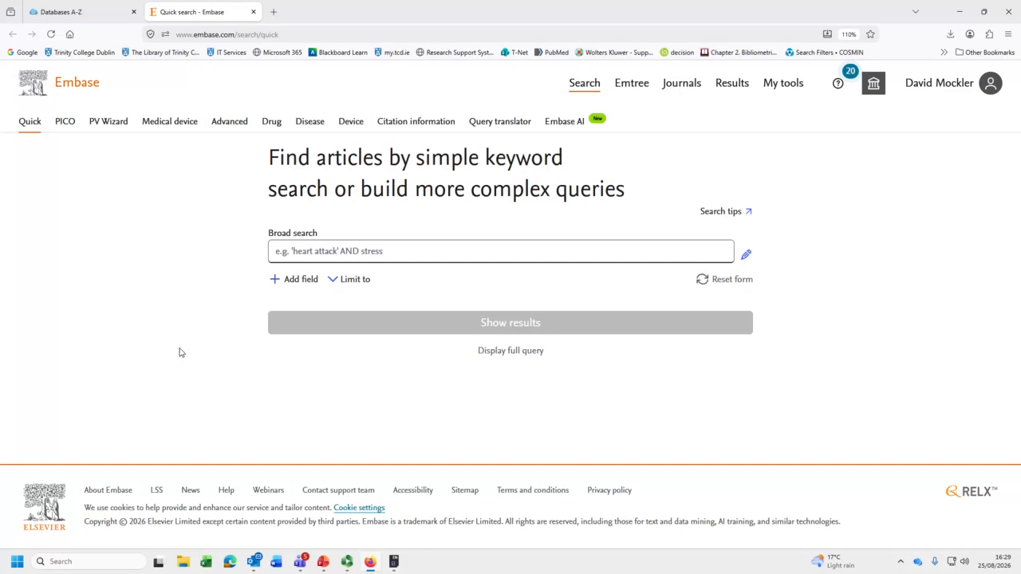
pyautogui.click(320, 249)
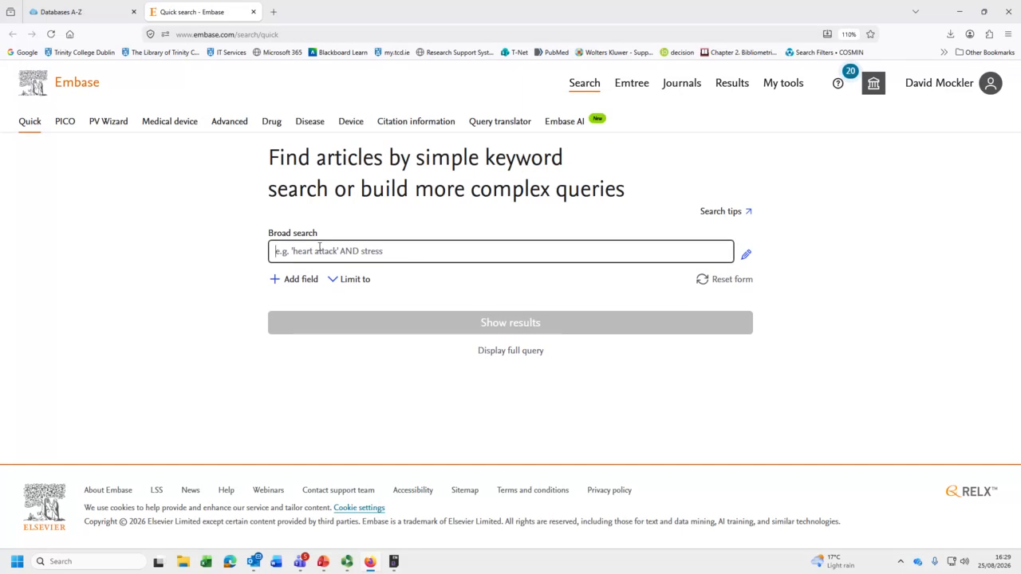
pyautogui.write("'bi")
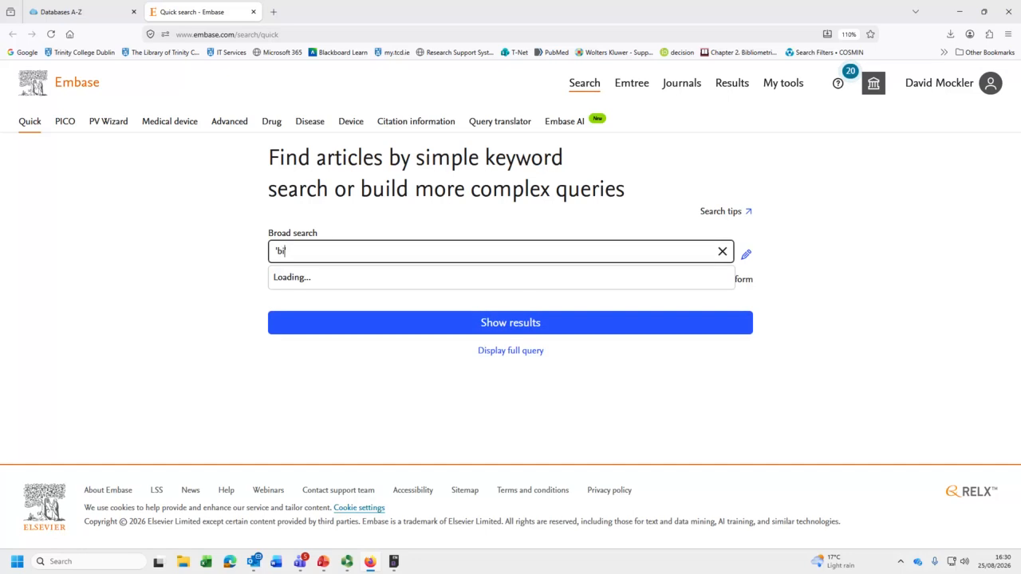
pyautogui.write("rd'fl")
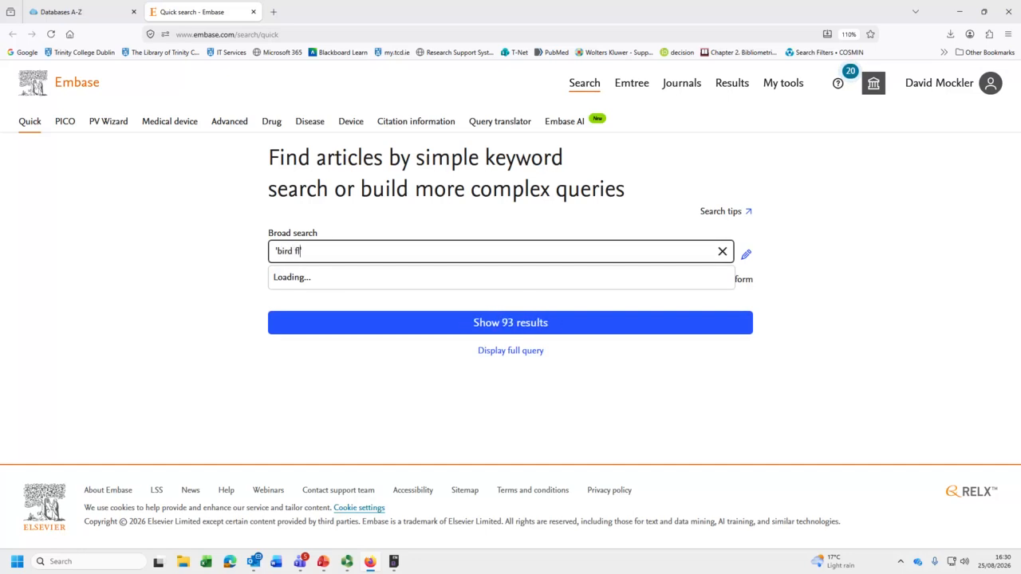
pyautogui.write("u' AND vaccin*")
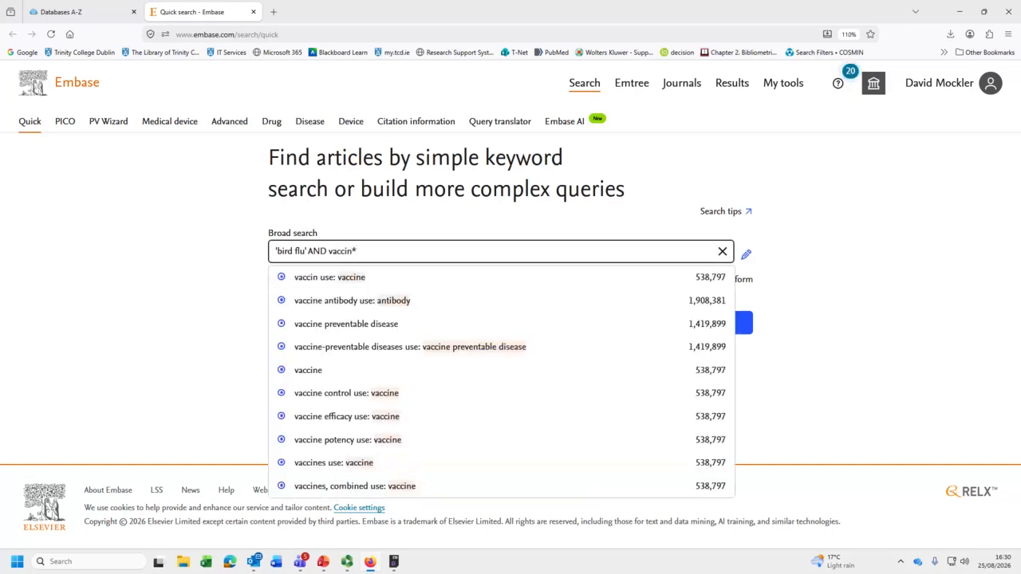
pyautogui.click(199, 281)
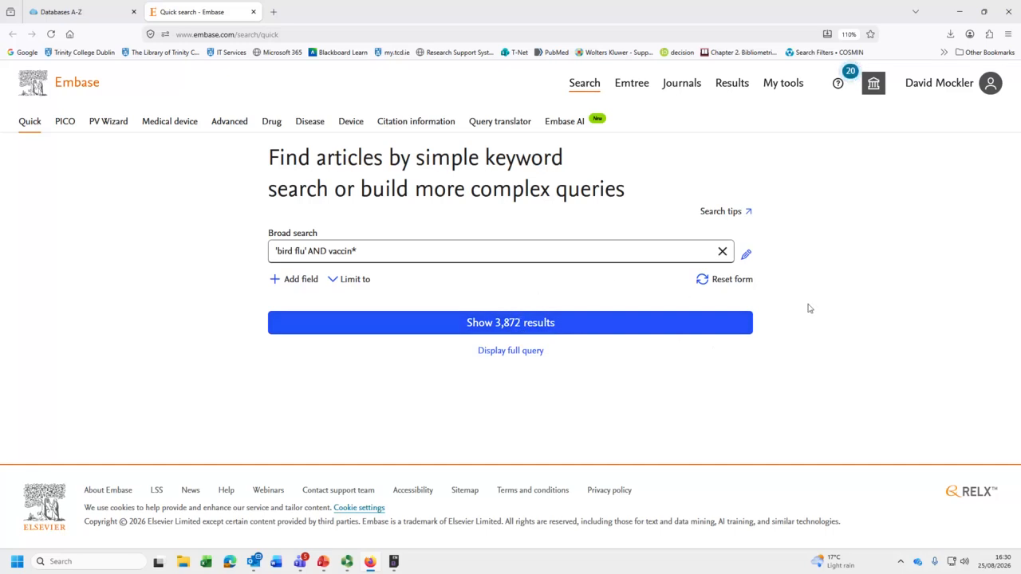
# Limit the query to the Title, Abstract or Author keywords field and show its results.
pyautogui.click(747, 256)
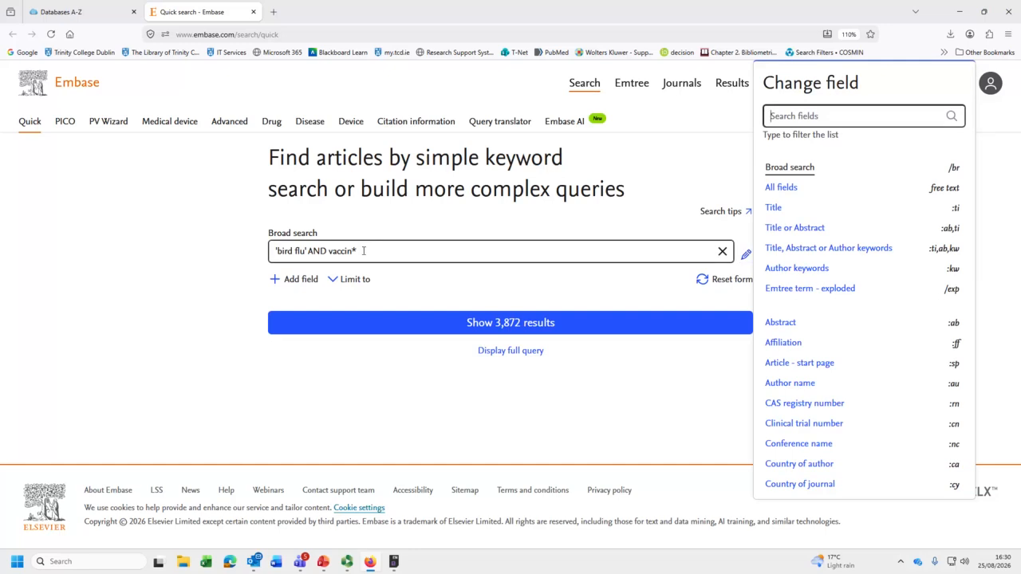
pyautogui.moveTo(274, 252); pyautogui.dragTo(313, 253)
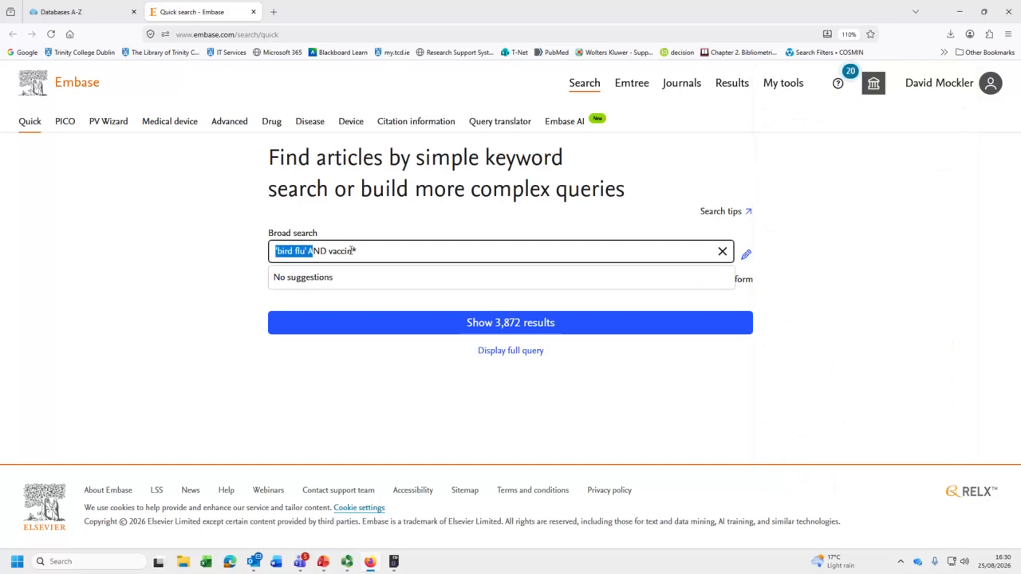
pyautogui.click(746, 254)
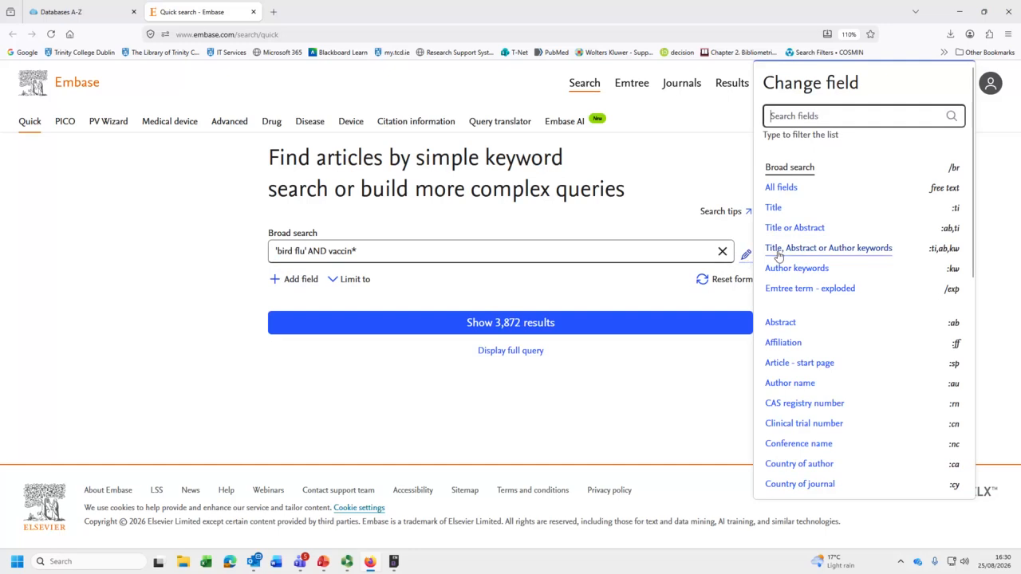
pyautogui.click(849, 255)
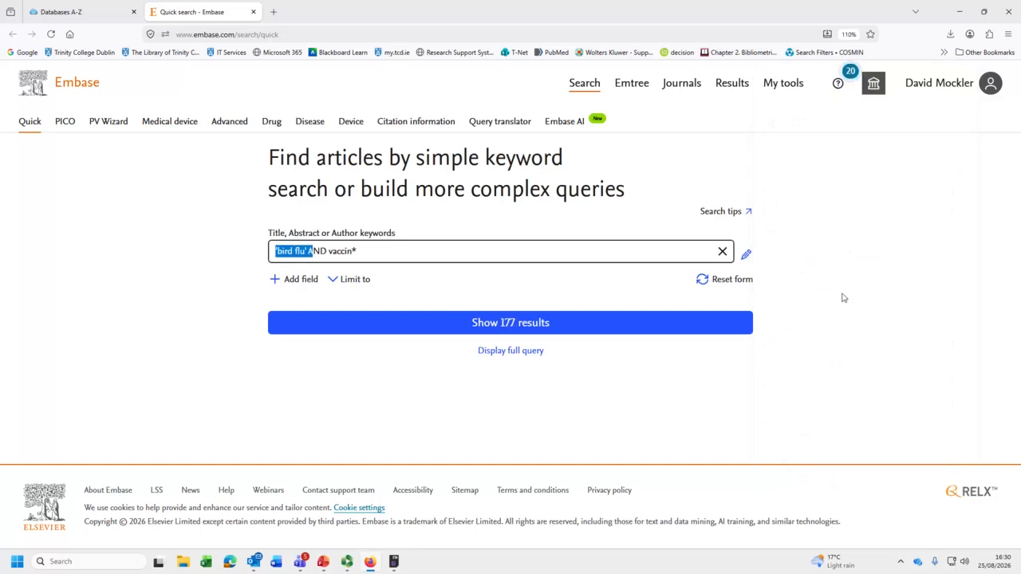
pyautogui.click(496, 329)
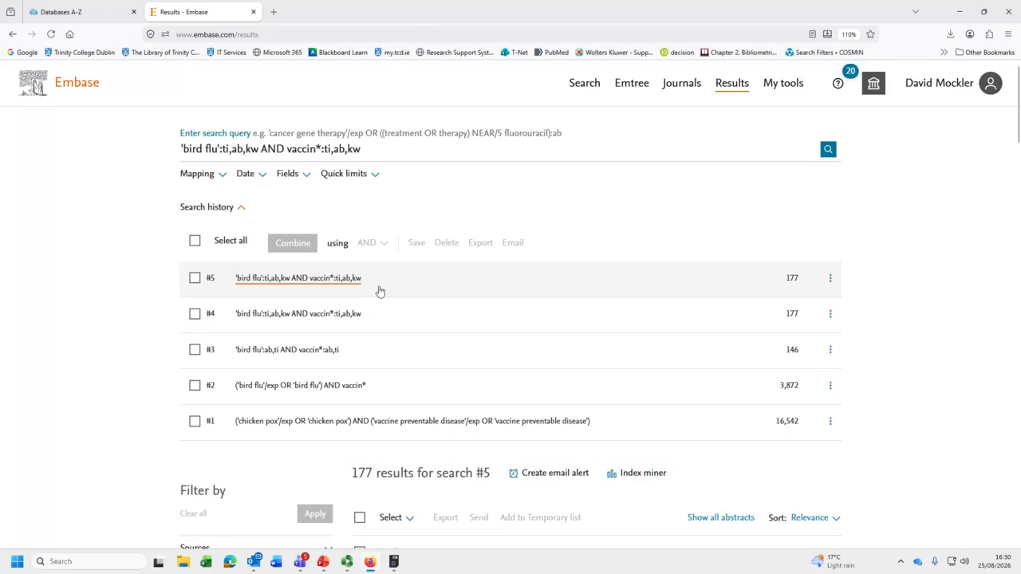
# Select the first five records in the bird flu vaccine results list.
pyautogui.scroll(-3, 379, 287)
pyautogui.scroll(-2, 379, 287)
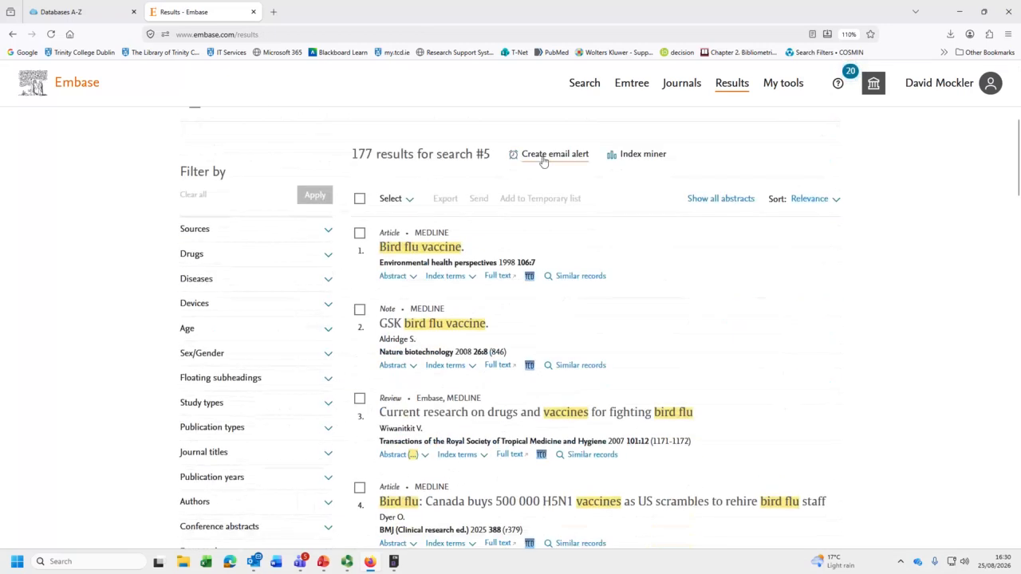
pyautogui.hotkey('ctrl', '+')
pyautogui.hotkey('ctrl', '+')
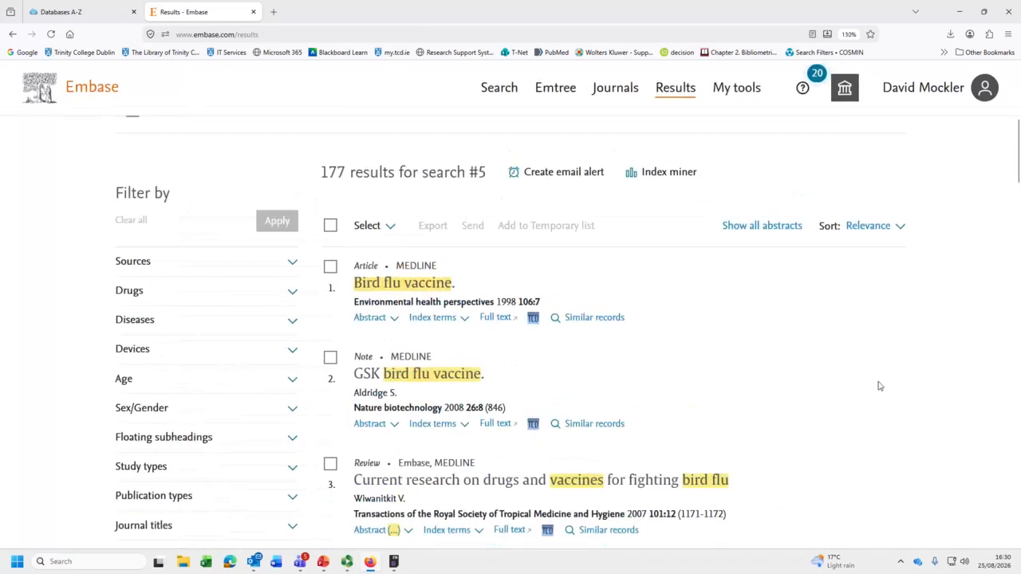
pyautogui.scroll(-3, 864, 377)
pyautogui.scroll(-3, 863, 377)
pyautogui.scroll(6, 864, 377)
pyautogui.click(330, 268)
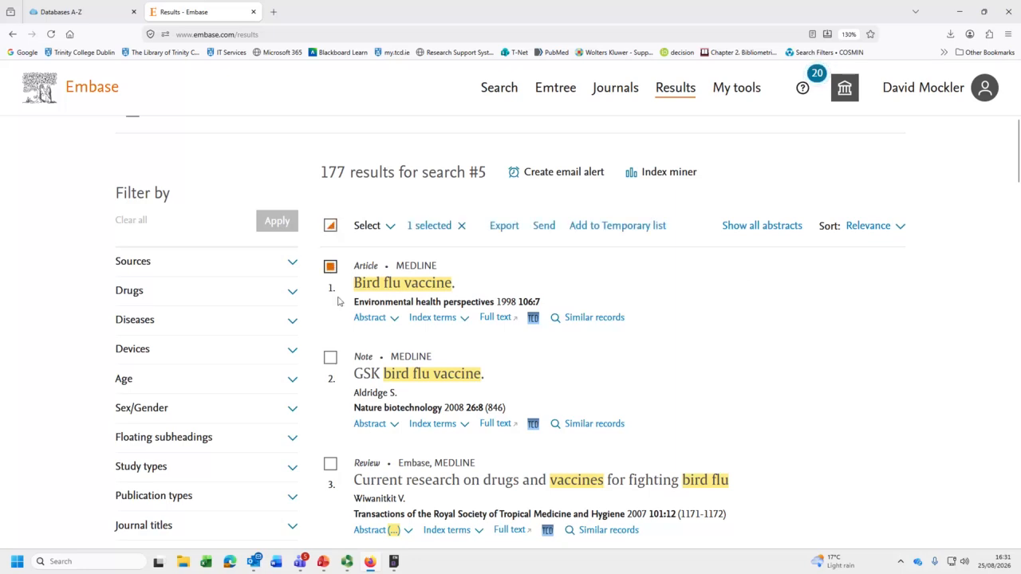
pyautogui.click(330, 357)
pyautogui.scroll(-1, 327, 376)
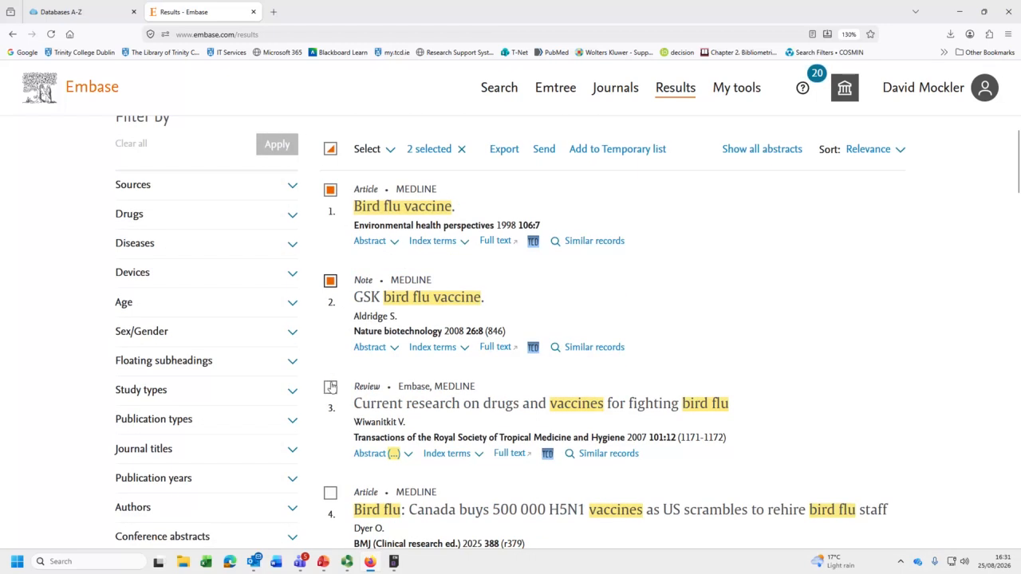
pyautogui.click(330, 387)
pyautogui.click(331, 492)
pyautogui.scroll(-3, 323, 402)
pyautogui.click(330, 370)
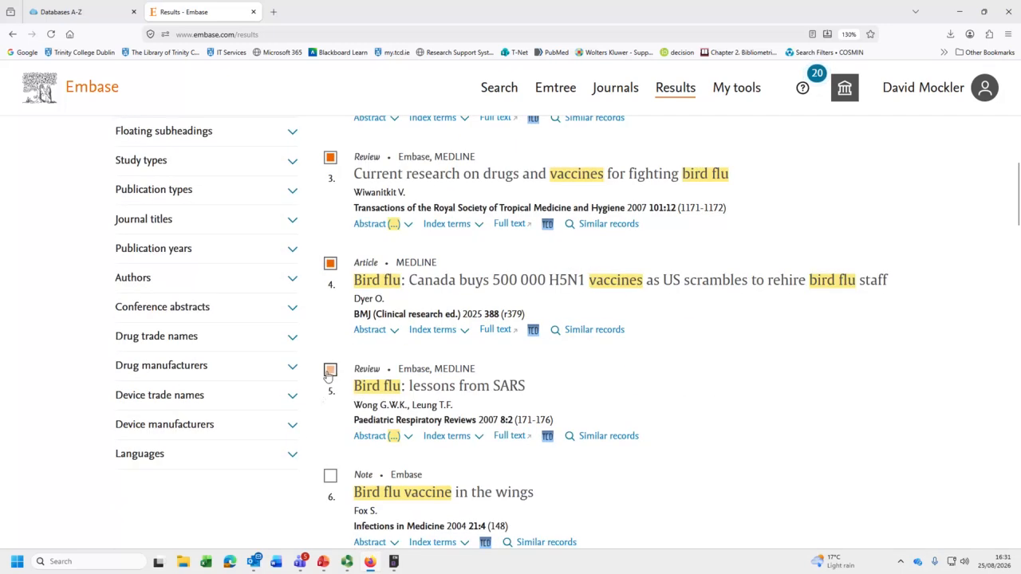
# Start exporting the five selected records, review the available export formats and keep RIS format (Mendeley, EndNote).
pyautogui.scroll(4, 265, 410)
pyautogui.scroll(4, 265, 410)
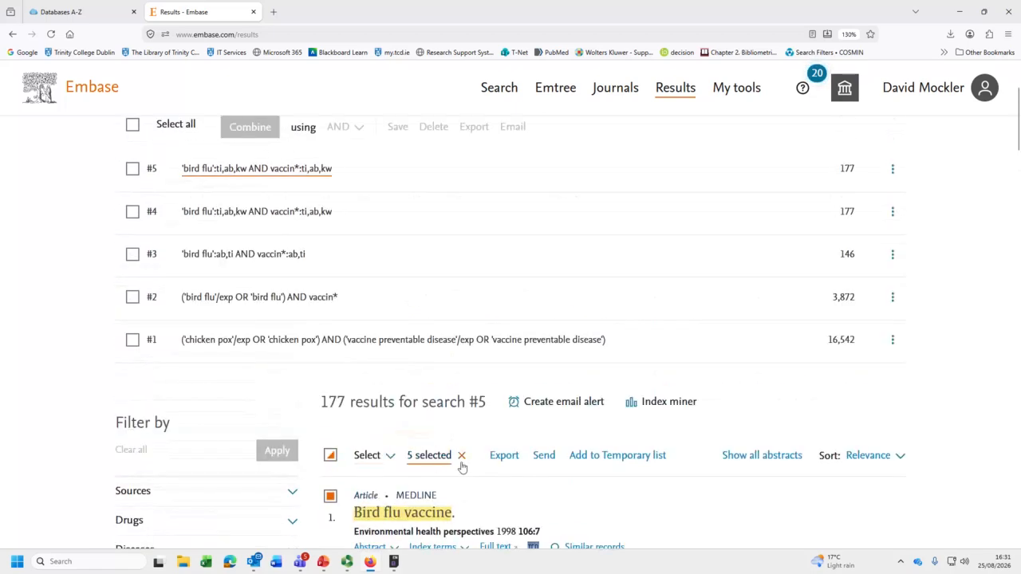
pyautogui.scroll(-2, 443, 459)
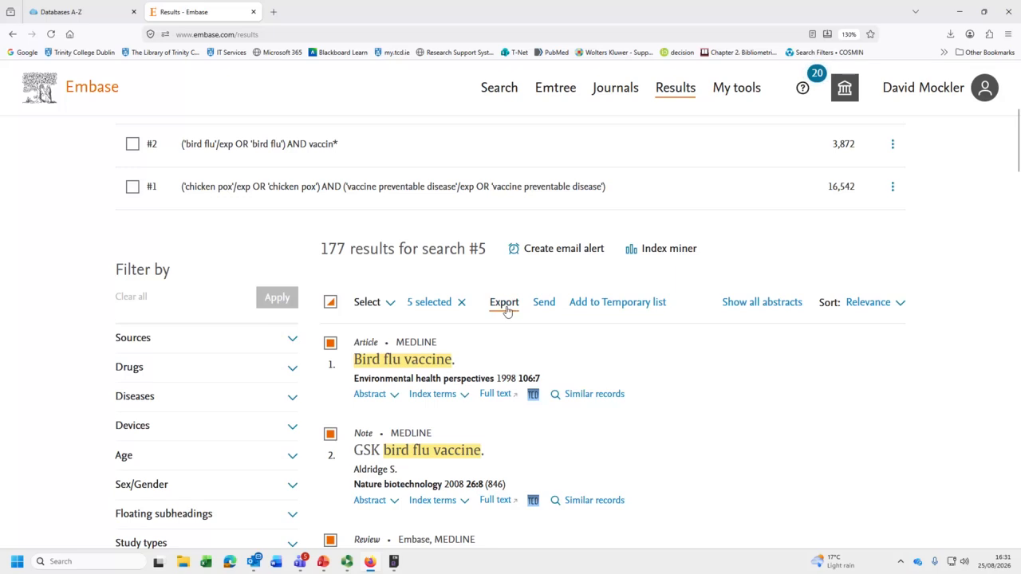
pyautogui.click(499, 304)
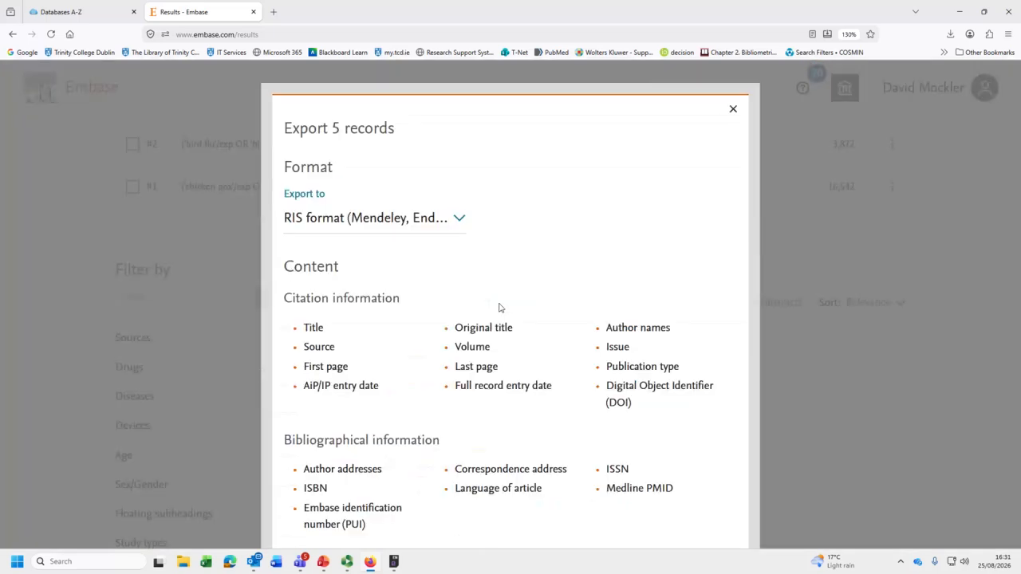
pyautogui.hotkey('ctrl', '-')
pyautogui.hotkey('ctrl', '-')
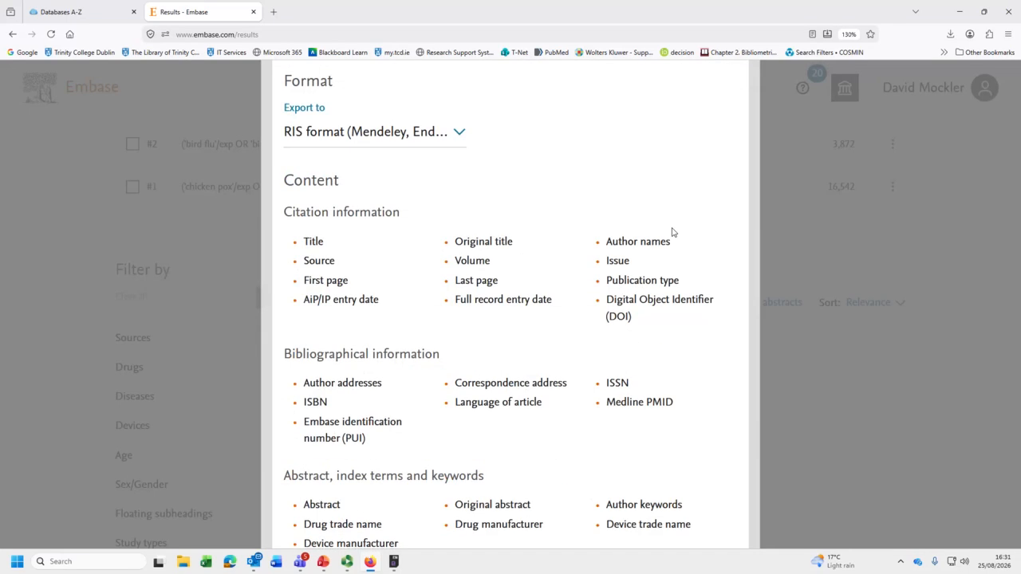
pyautogui.hotkey('ctrl', '-')
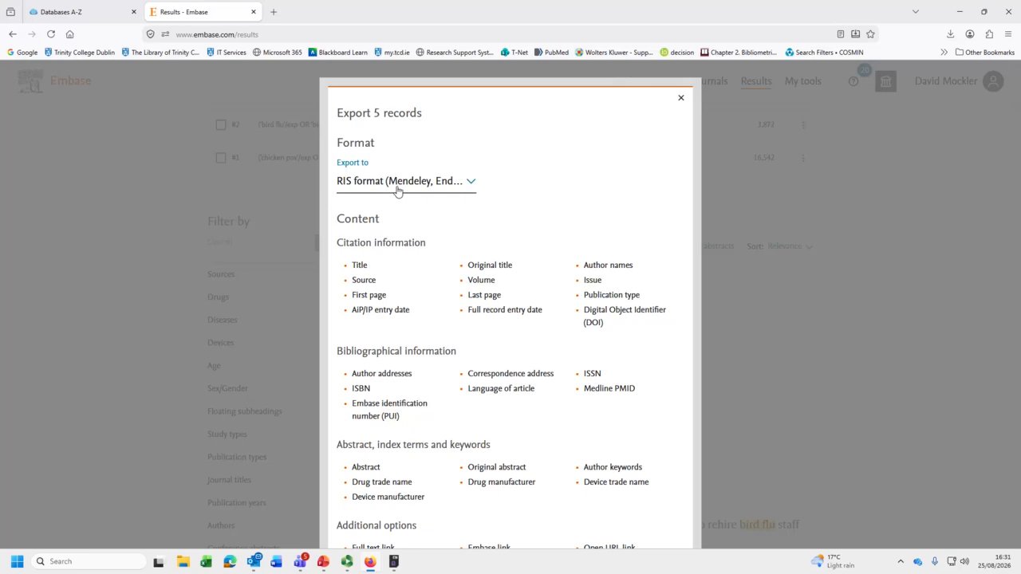
pyautogui.click(471, 183)
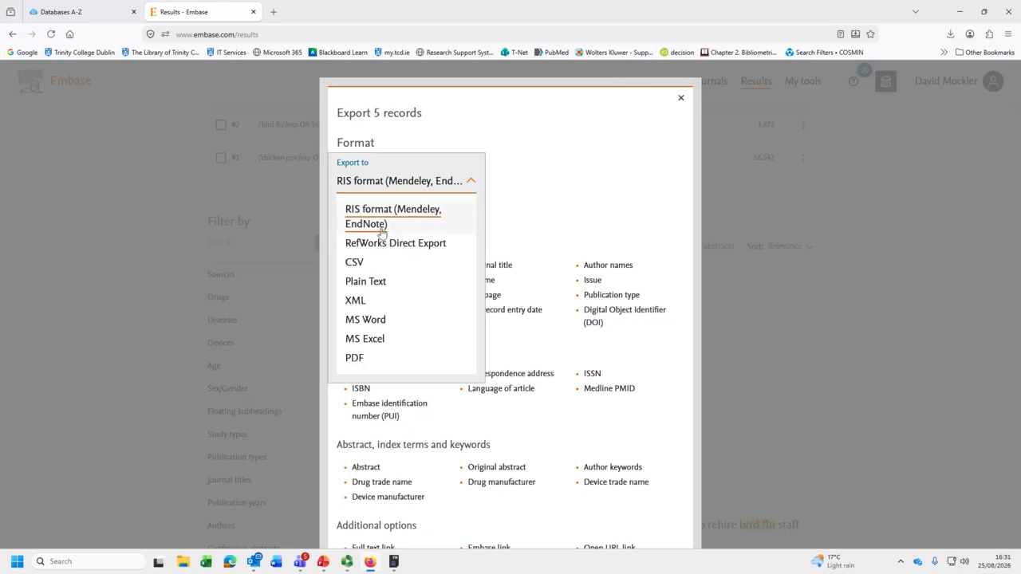
pyautogui.click(606, 191)
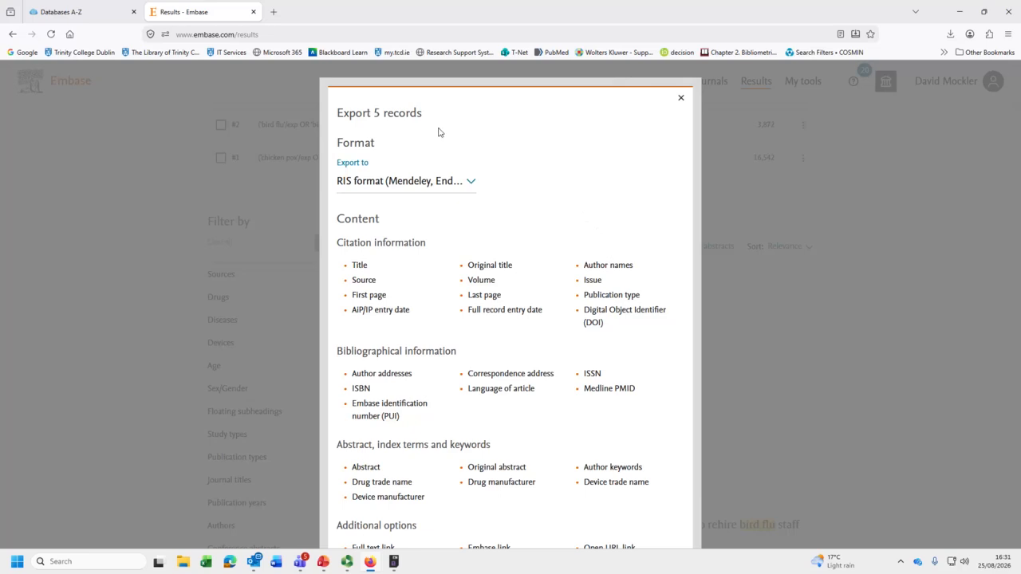
# Export and download the five records, and open the downloaded records(4).ris file to import them into EndNote.
pyautogui.scroll(-2, 657, 247)
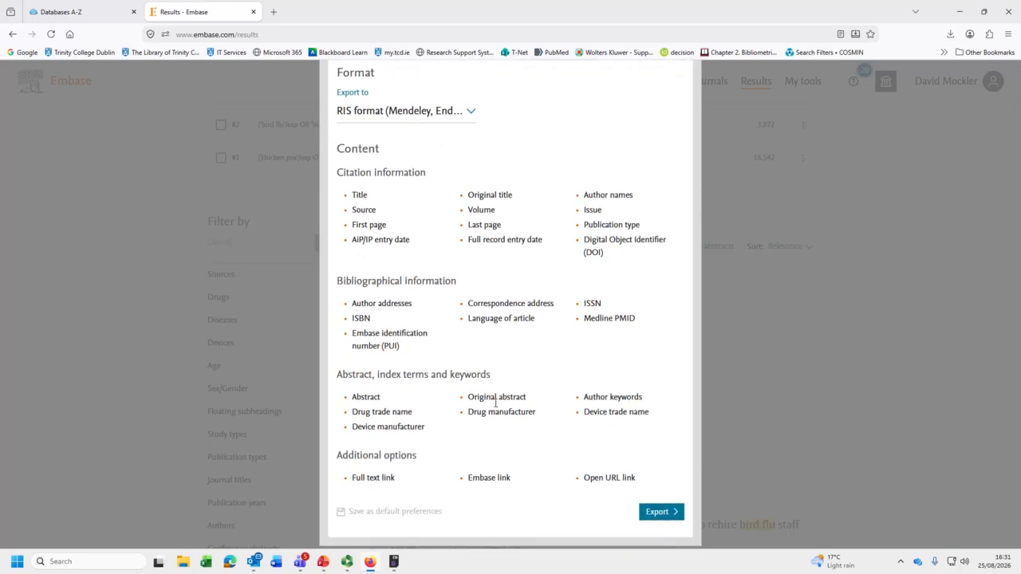
pyautogui.click(657, 513)
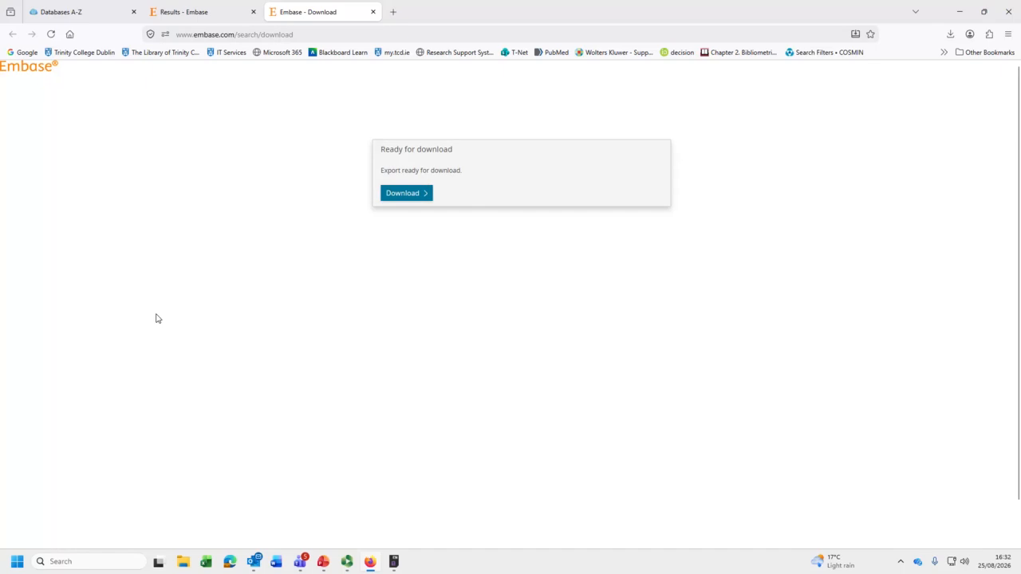
pyautogui.click(426, 203)
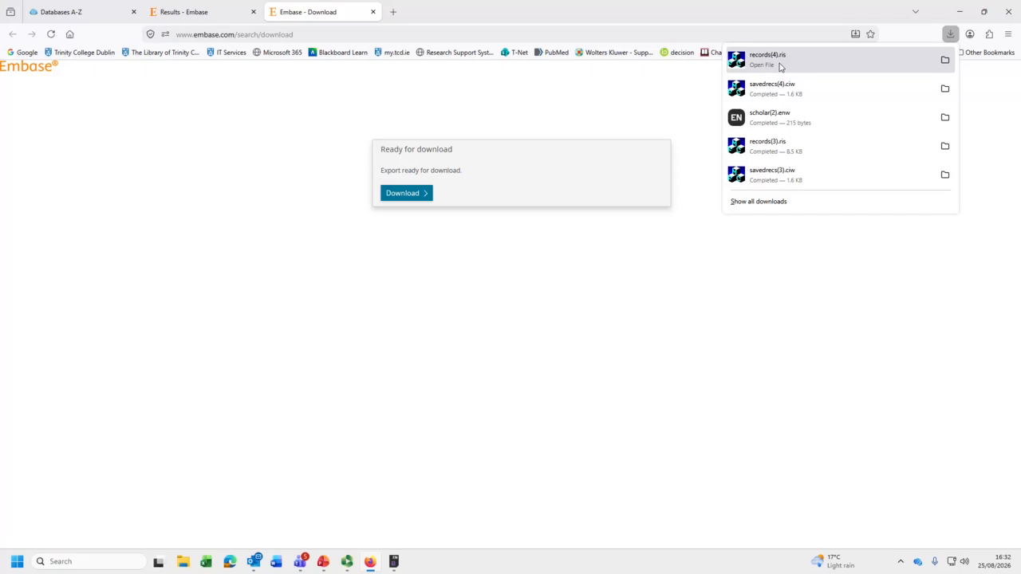
pyautogui.click(780, 65)
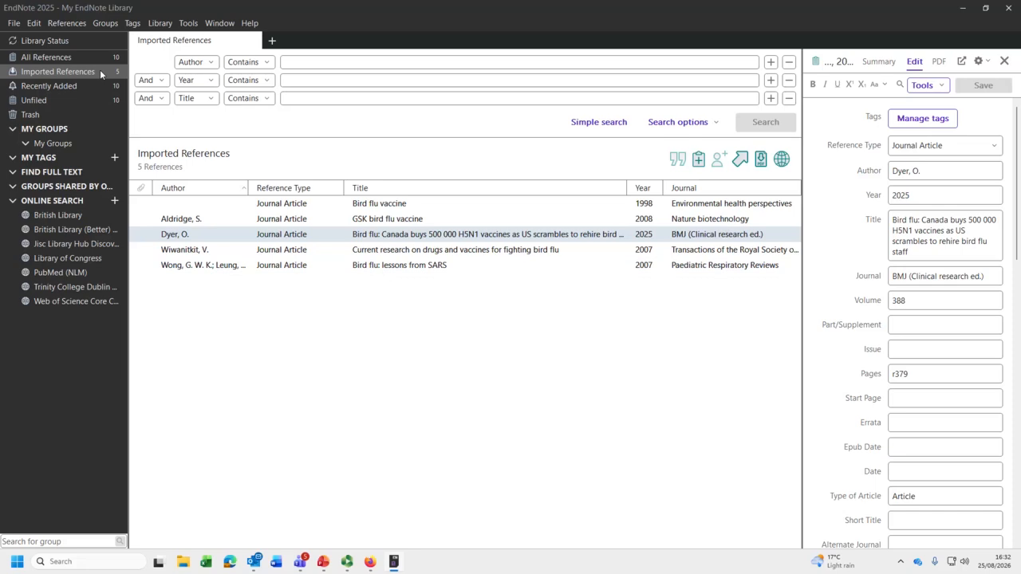
# View the imported references "GSK bird flu vaccine" and "Bird flu: lessons from SARS", and display the All References group.
pyautogui.click(273, 220)
pyautogui.click(276, 267)
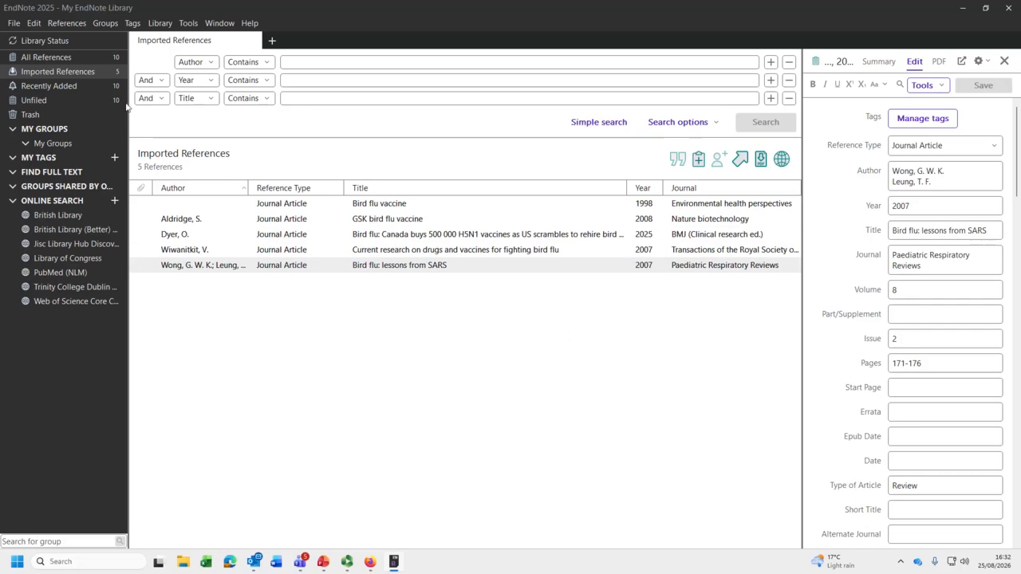
pyautogui.click(45, 59)
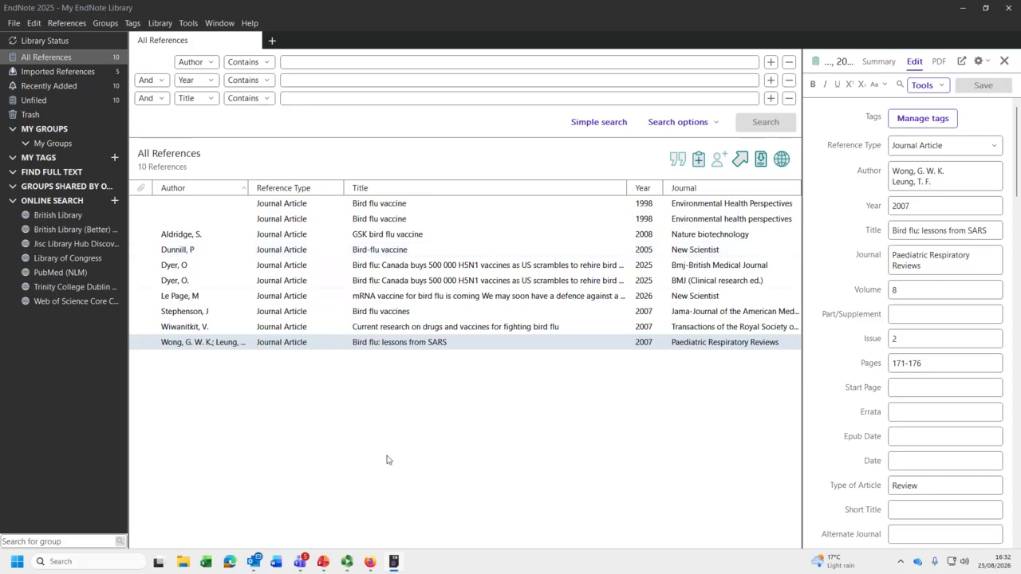
# Switch back to Firefox and close the Embase download and results tabs.
pyautogui.click(370, 563)
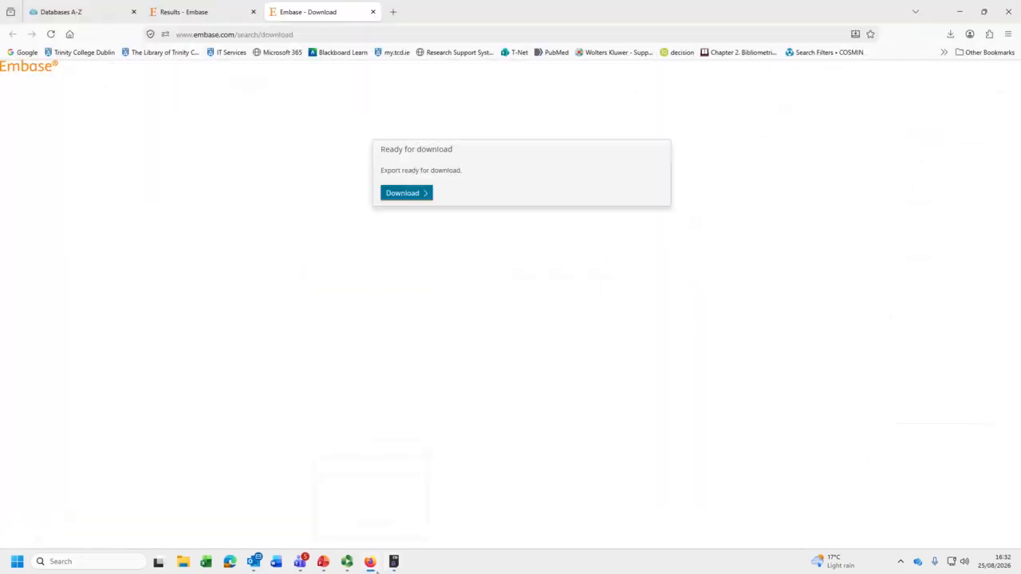
pyautogui.click(373, 12)
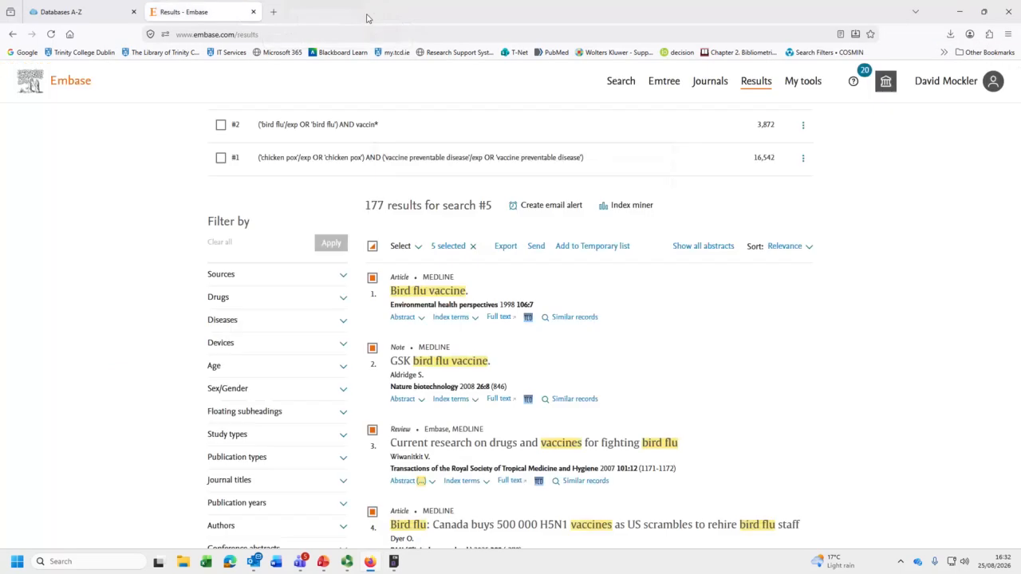
pyautogui.click(253, 12)
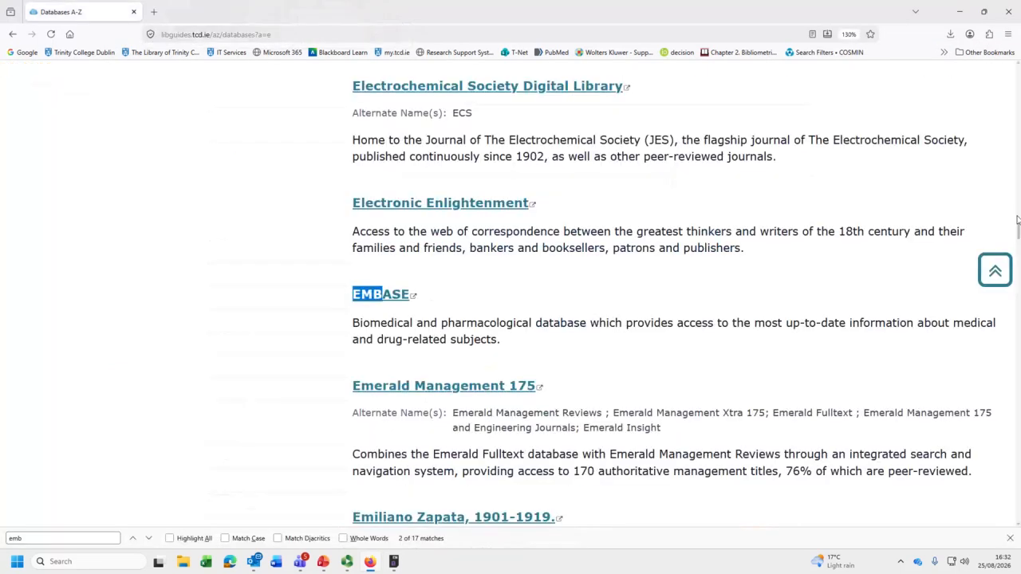
# Show the databases starting with G in the Databases A-Z list.
pyautogui.moveTo(1018, 229); pyautogui.dragTo(1019, 88)
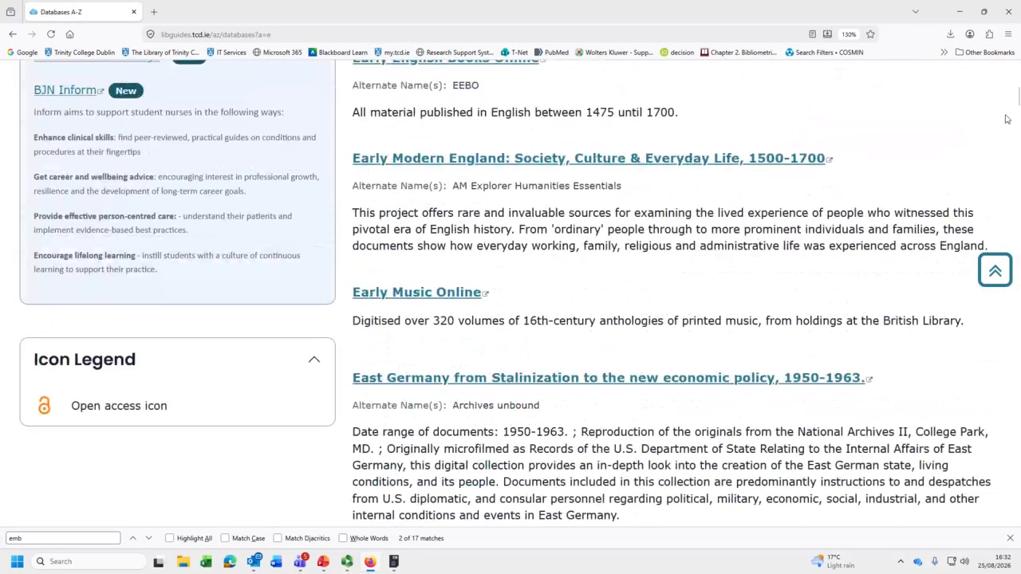
pyautogui.scroll(5, 677, 267)
pyautogui.scroll(-2, 666, 304)
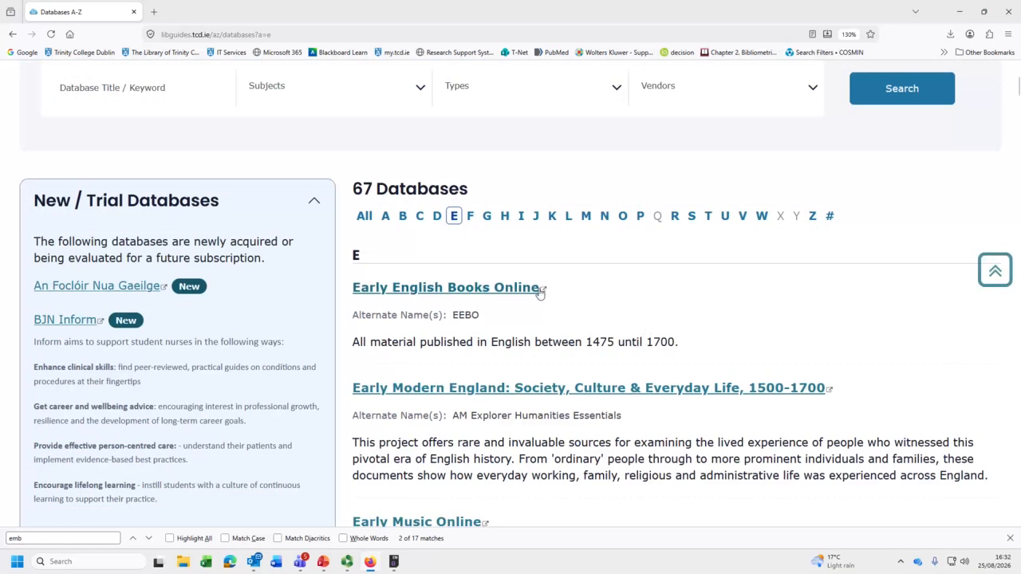
pyautogui.click(487, 216)
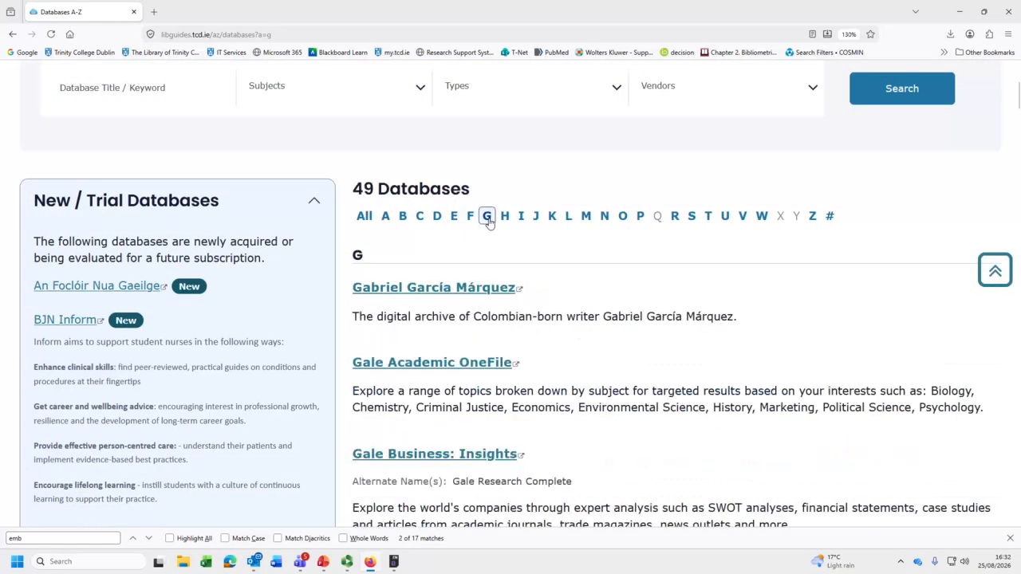
# Find "googl" on the G databases page and open the Google Scholar database.
pyautogui.hotkey('ctrl', 'f')
pyautogui.write('goo')
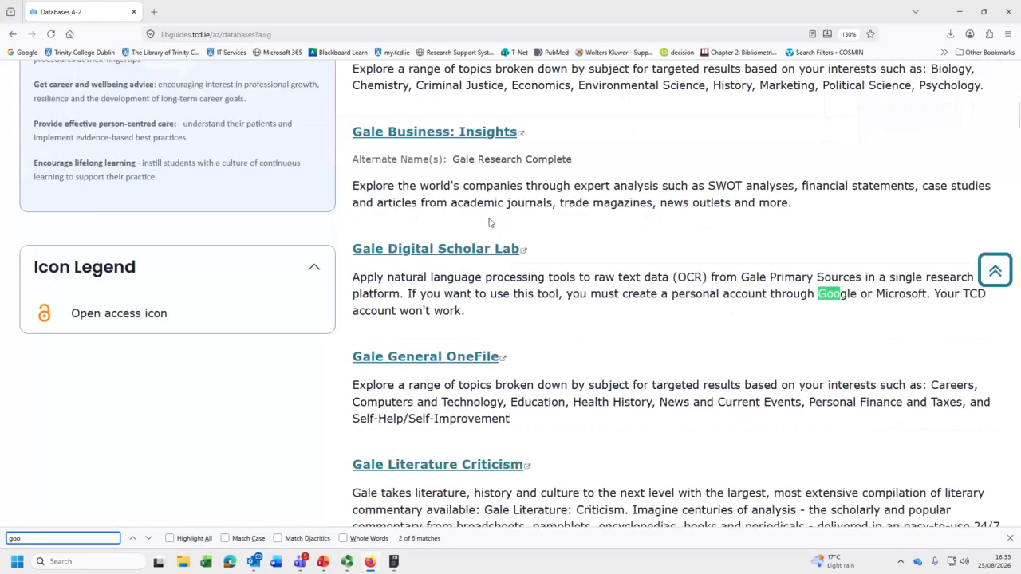
pyautogui.write('l')
pyautogui.press('BackSpace')
pyautogui.write('g')
pyautogui.press('Return')
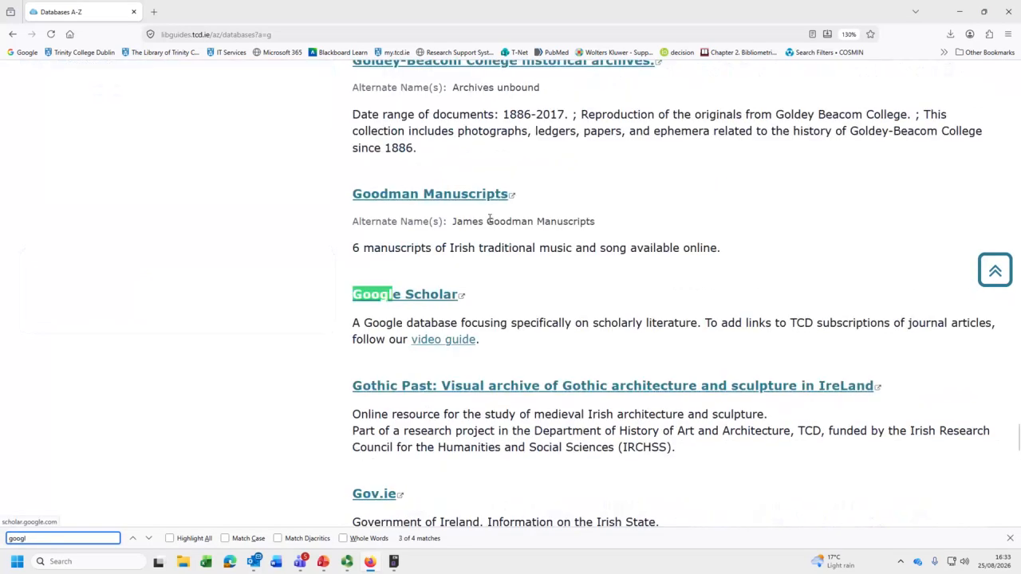
pyautogui.click(414, 297)
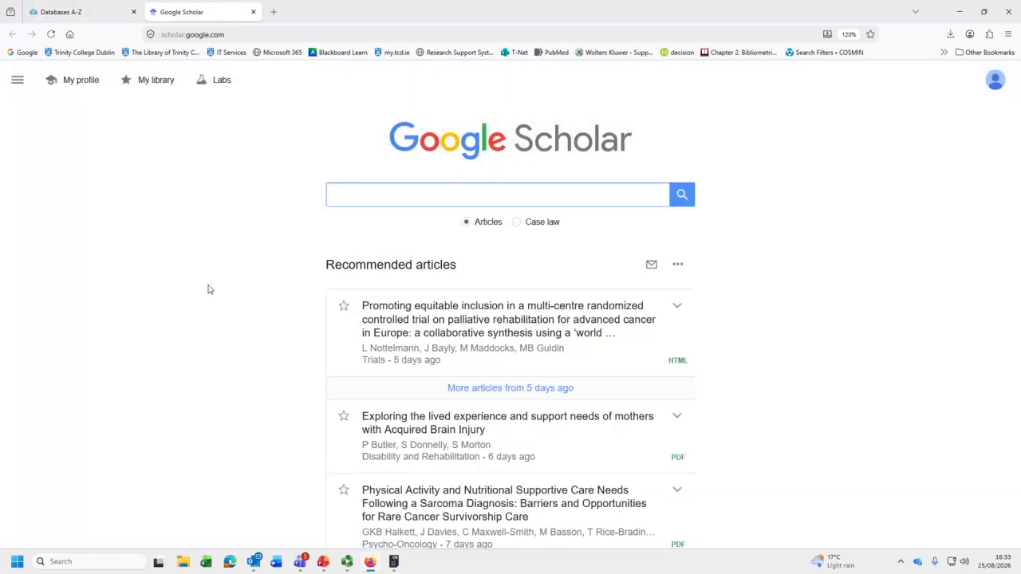
# Search Google Scholar for "bird flu" AND vaccine* and enlarge the results page to 150%.
pyautogui.write('"')
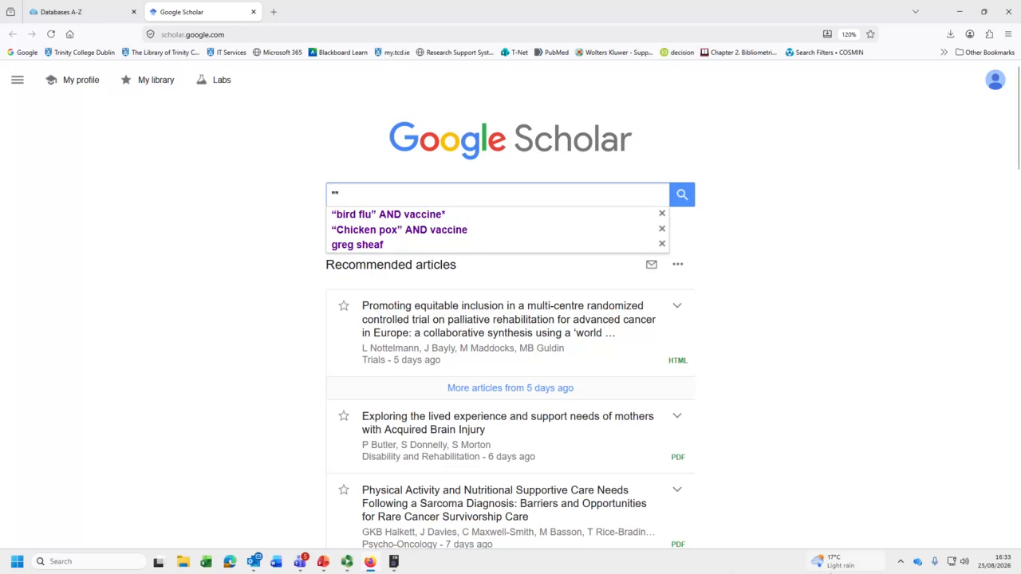
pyautogui.click(415, 217)
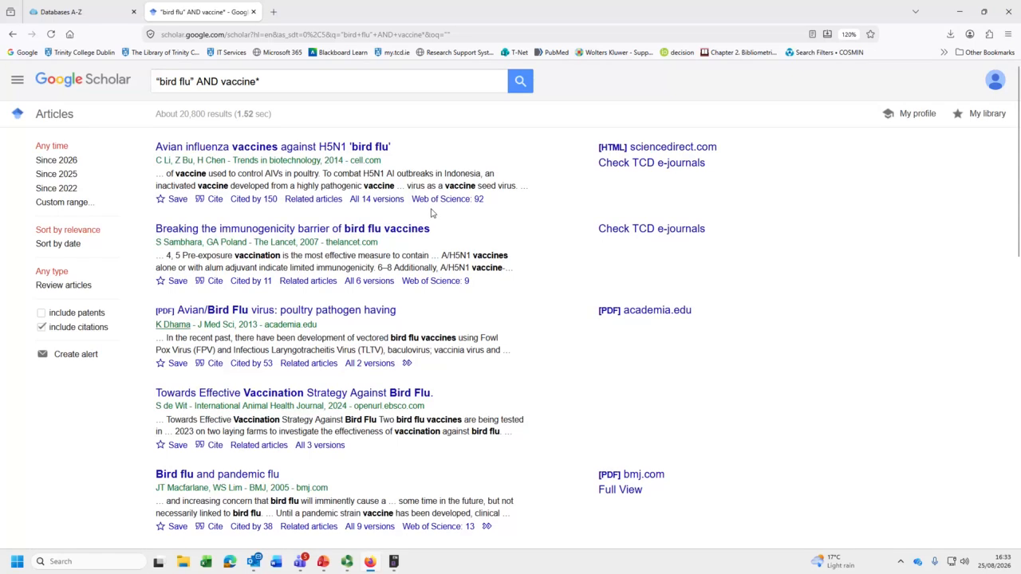
pyautogui.scroll(-5, 434, 212)
pyautogui.scroll(-3, 132, 166)
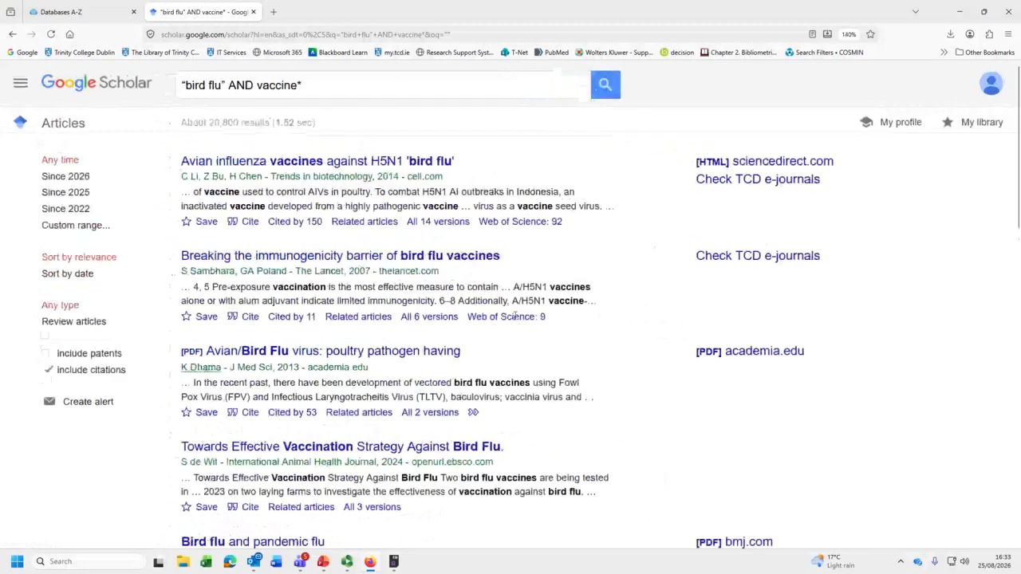
pyautogui.hotkey('ctrl', '+')
pyautogui.hotkey('ctrl', '+')
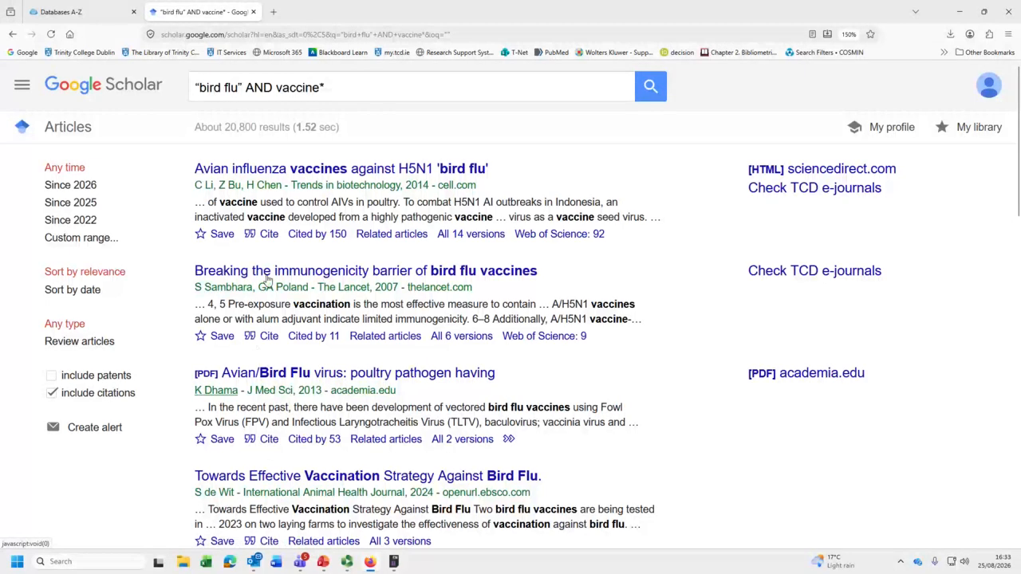
# Export the EndNote citation of "Avian influenza vaccines against H5N1 'bird flu'" and open the downloaded scholar(3).enw file to import it.
pyautogui.click(269, 234)
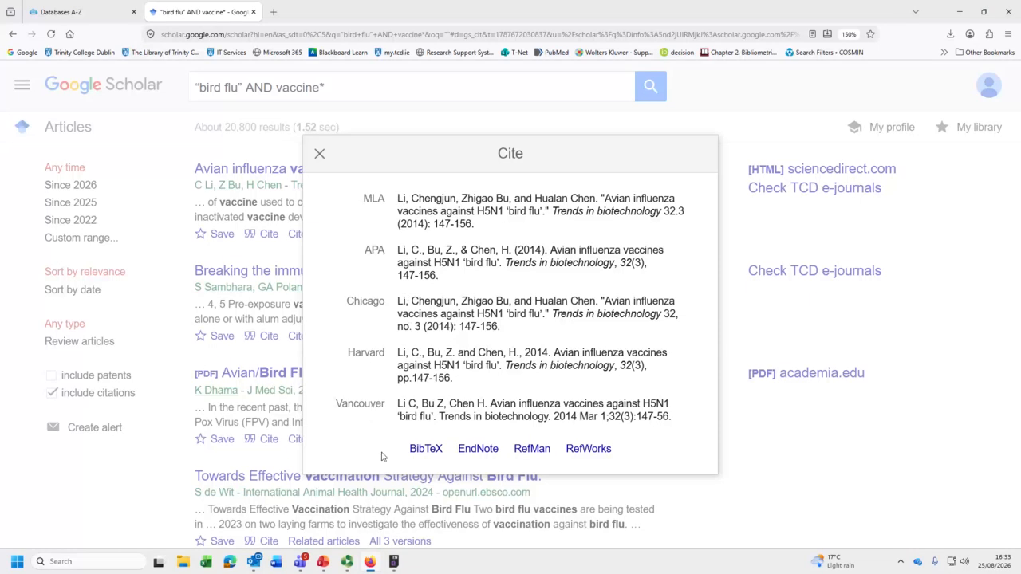
pyautogui.click(484, 454)
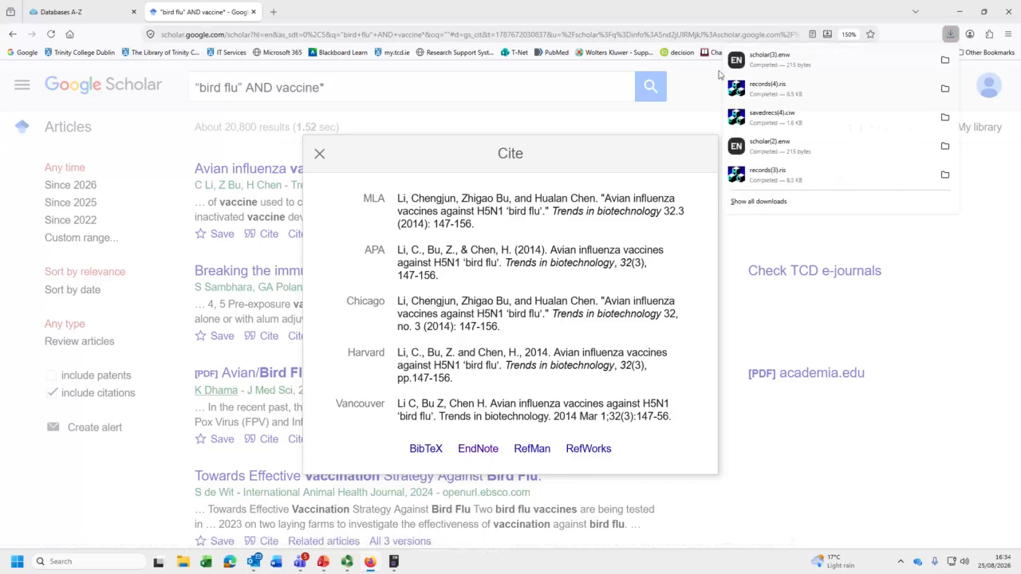
pyautogui.click(763, 63)
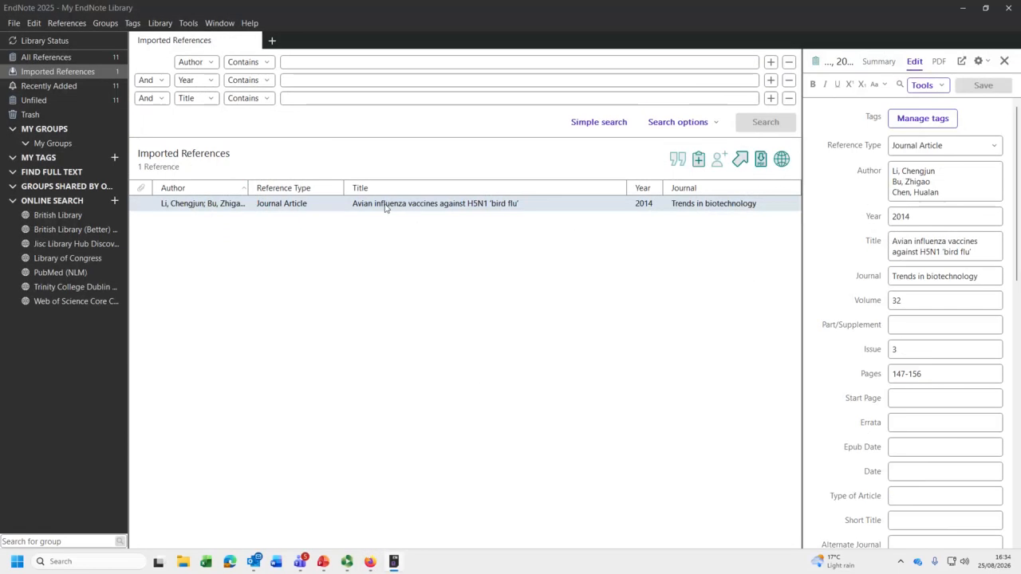
# Switch to Firefox and back to EndNote, and examine the field details of the imported avian influenza vaccines reference.
pyautogui.click(370, 561)
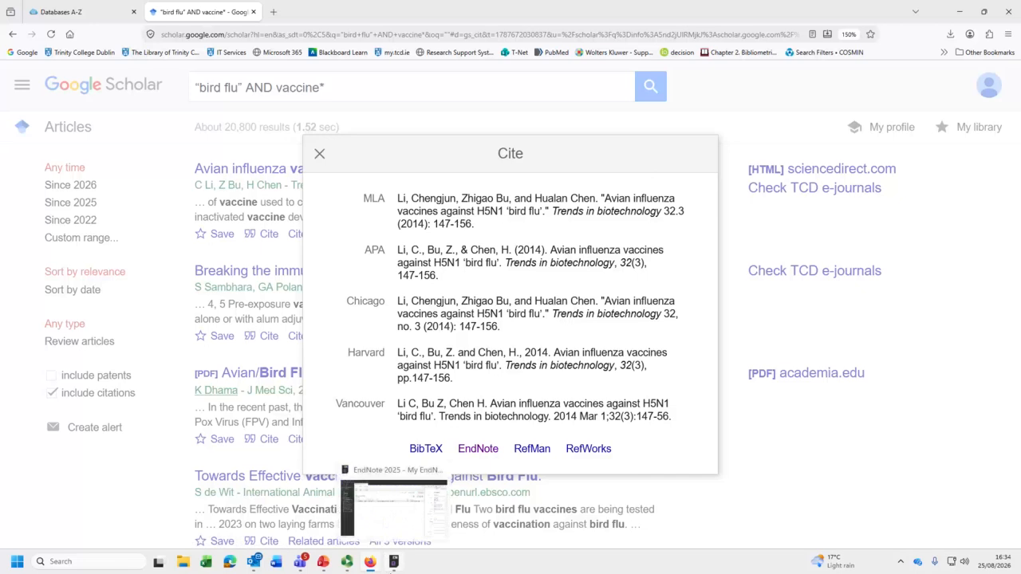
pyautogui.click(390, 560)
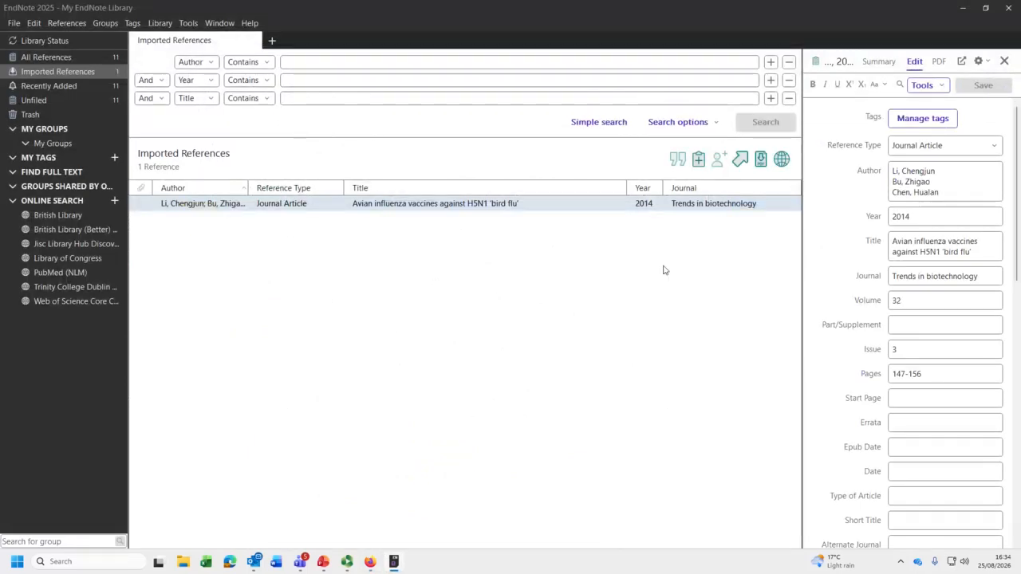
pyautogui.moveTo(1018, 172)
pyautogui.mouseDown()
pyautogui.moveTo(1019, 423)
pyautogui.moveTo(1019, 180)
pyautogui.mouseUp()
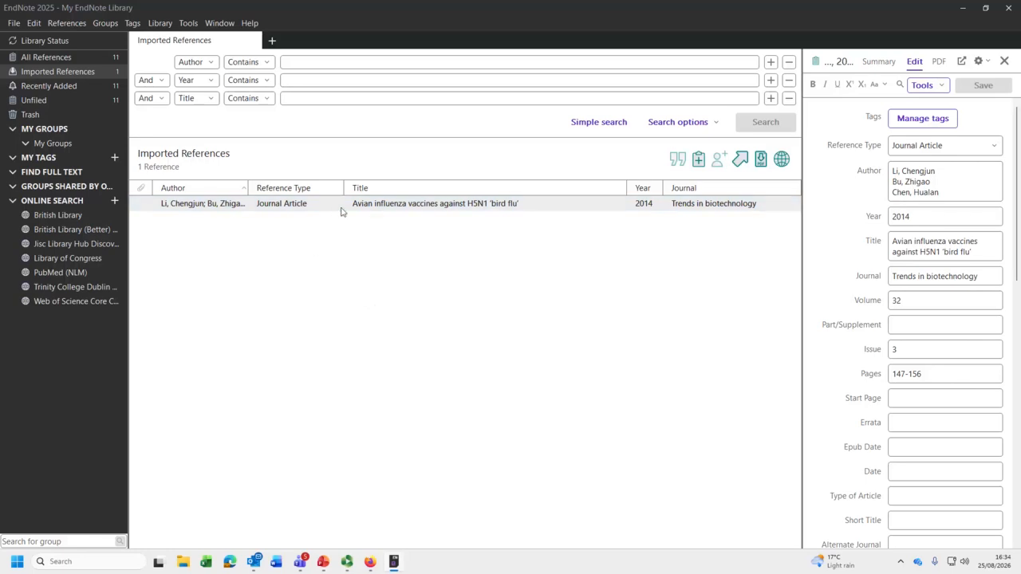
# Find reference updates for the imported avian influenza vaccines reference and update all of its fields.
pyautogui.rightClick(374, 211)
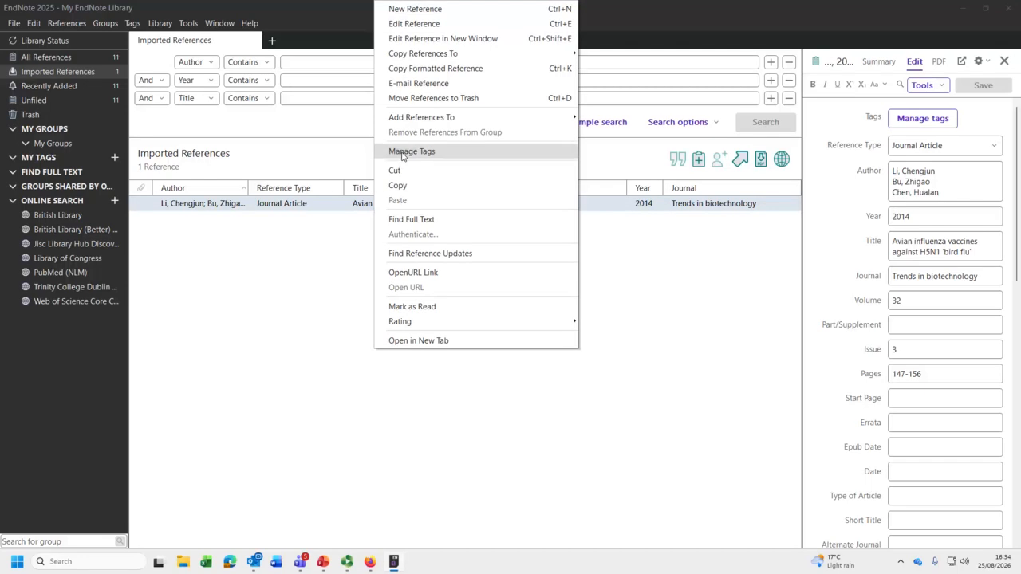
pyautogui.click(491, 256)
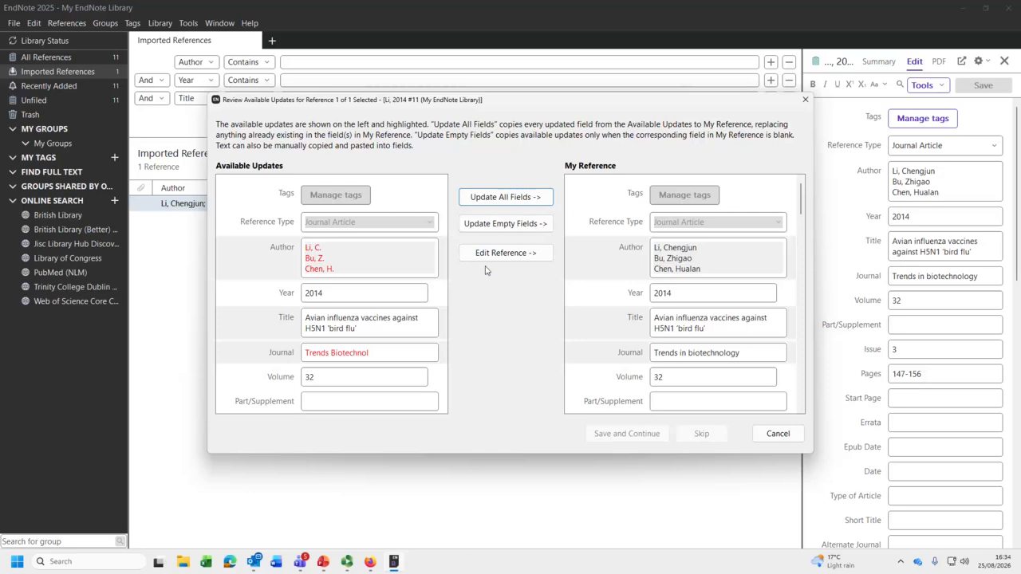
pyautogui.click(502, 197)
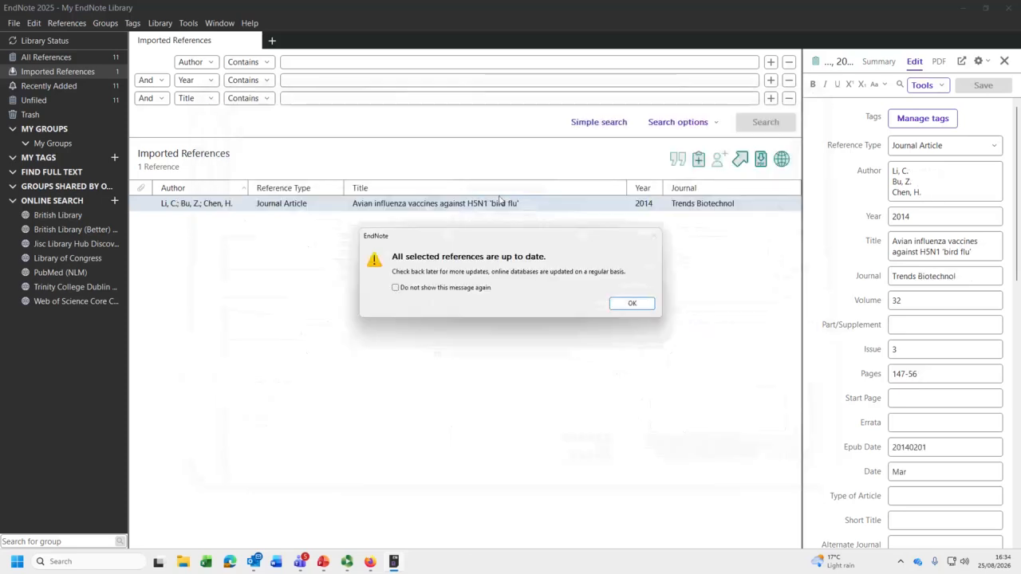
pyautogui.click(625, 304)
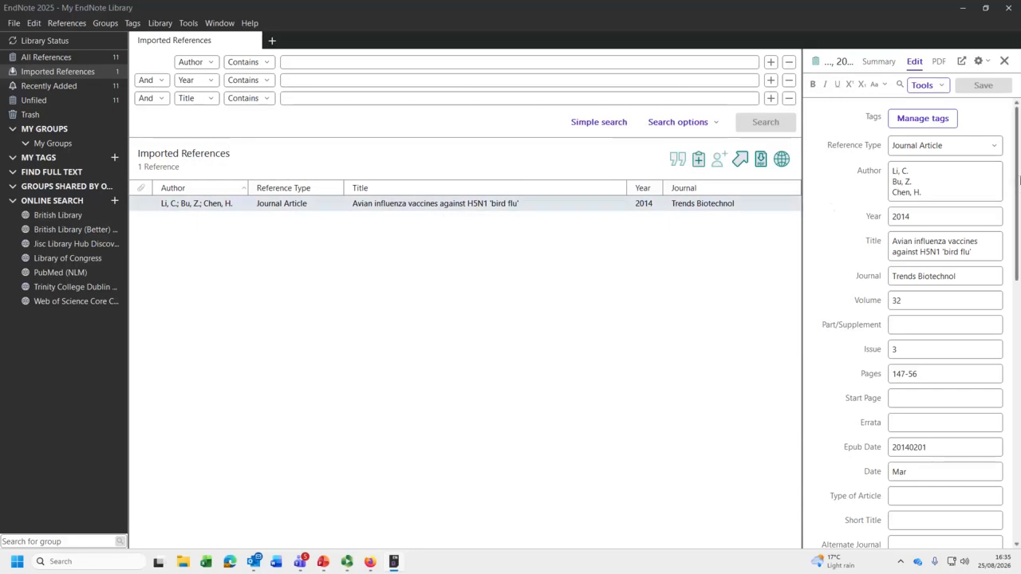
# Examine the updated fields of the avian influenza vaccines reference, and display the All References group.
pyautogui.moveTo(1018, 187); pyautogui.dragTo(1018, 447)
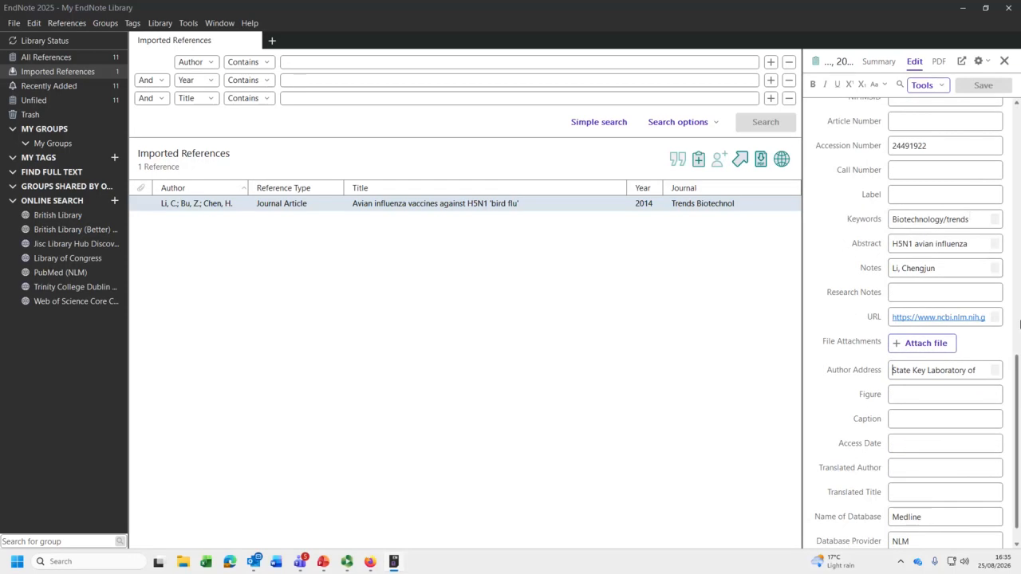
pyautogui.moveTo(1018, 396); pyautogui.dragTo(1019, 246)
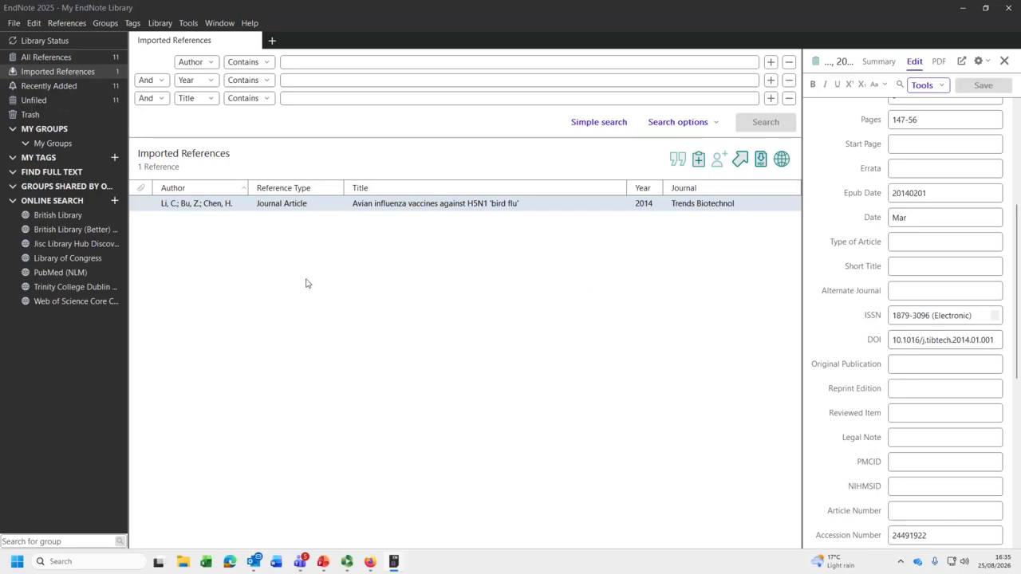
pyautogui.click(87, 58)
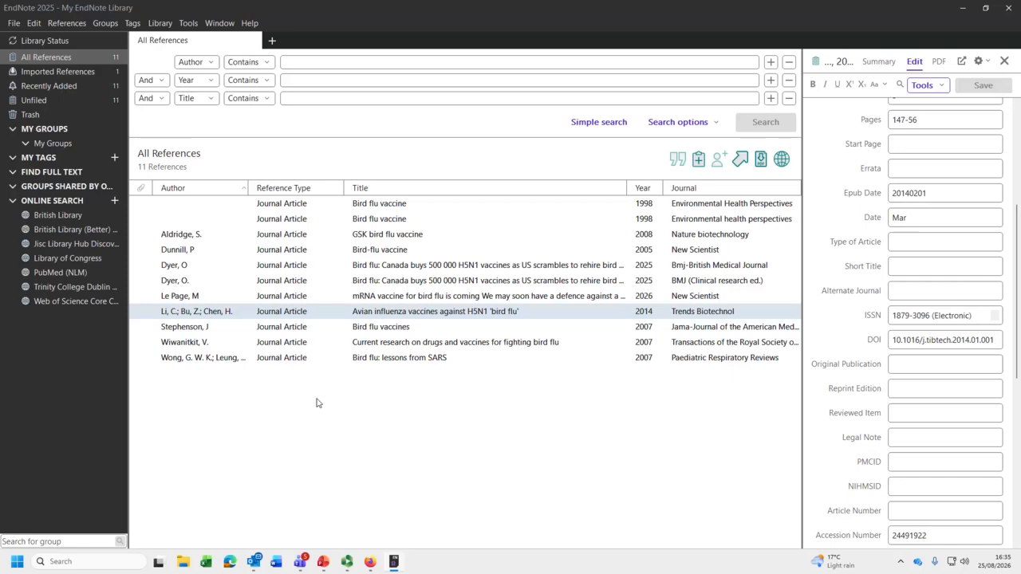
# Go to the desktop, move the PDF folder beside the EndNote shortcut and open it to view its files.
pyautogui.click(970, 8)
pyautogui.click(969, 8)
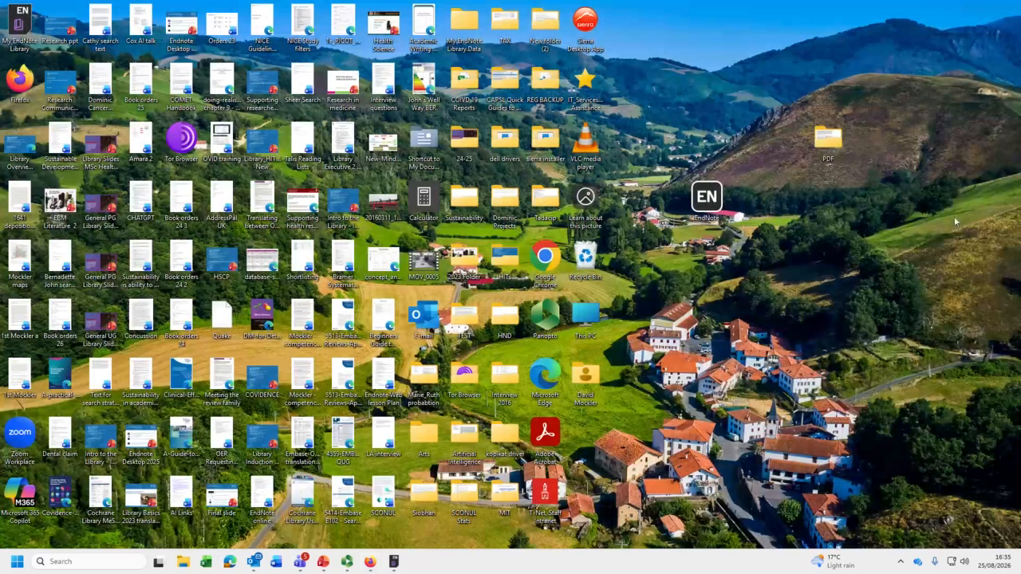
pyautogui.moveTo(834, 150); pyautogui.dragTo(783, 202)
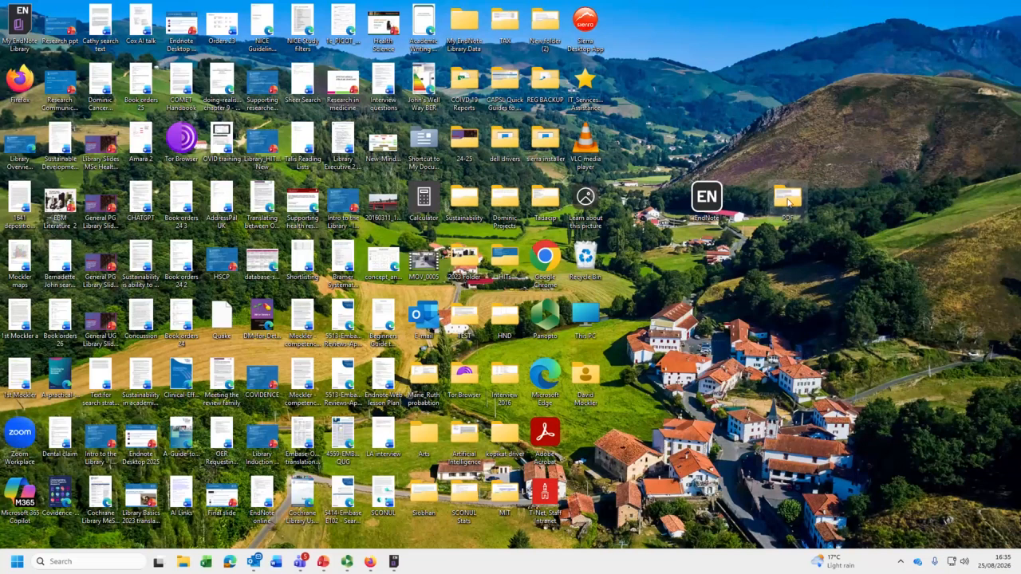
pyautogui.doubleClick(786, 203)
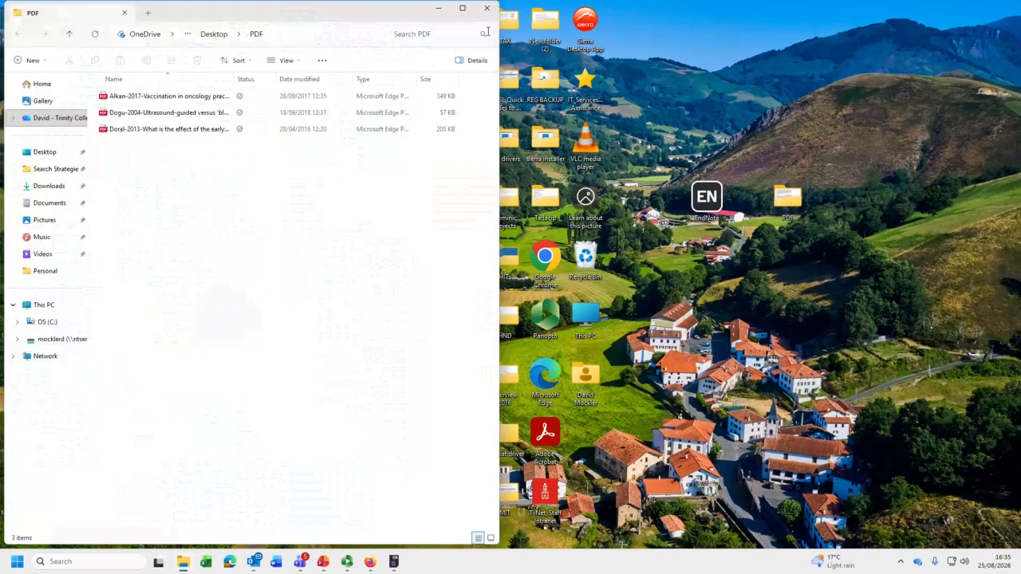
pyautogui.moveTo(371, 13); pyautogui.dragTo(654, 40)
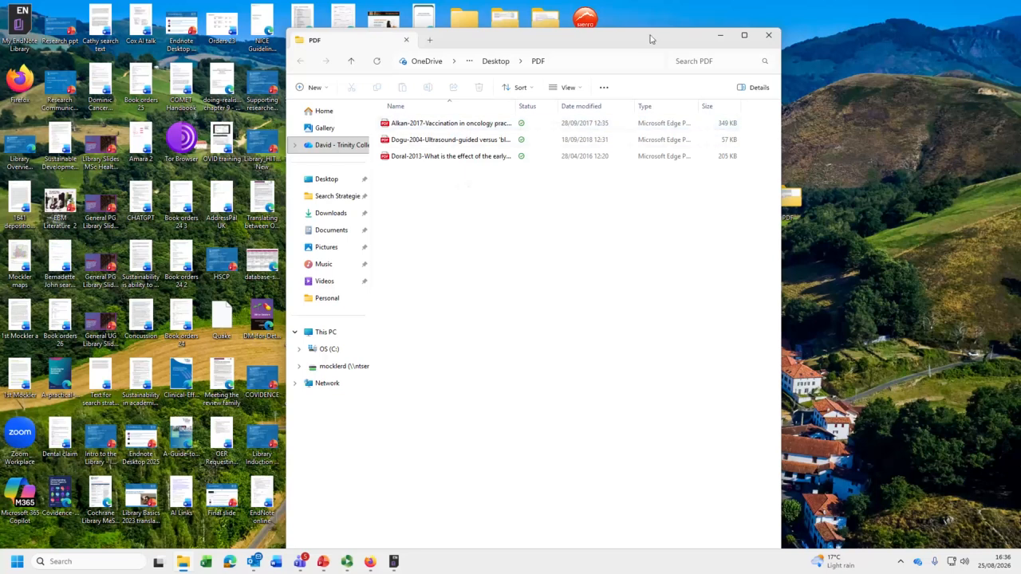
pyautogui.moveTo(653, 39); pyautogui.dragTo(572, 33)
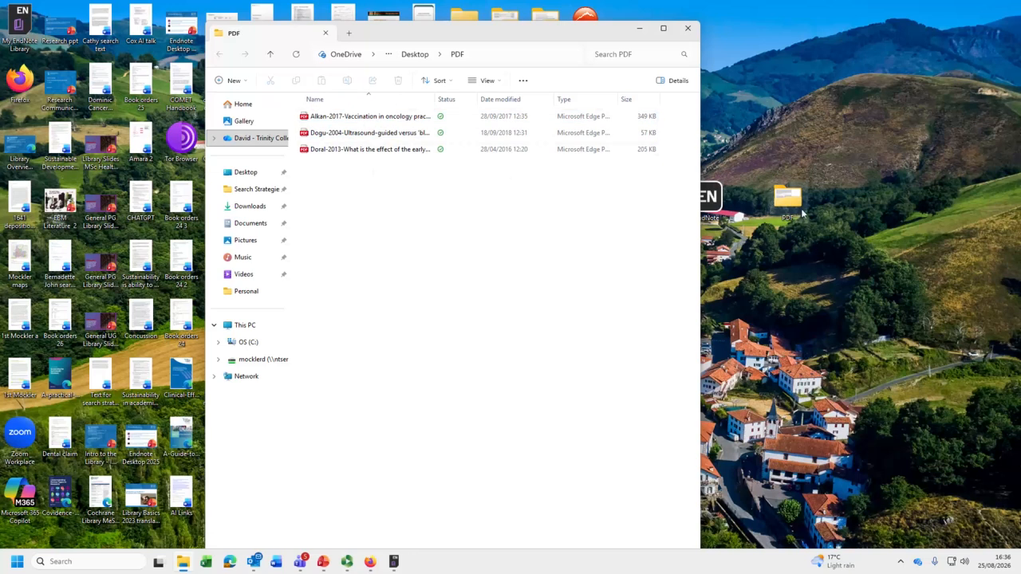
# Switch back to EndNote, import the desktop's PDF folder using the PDF import option and Import All for duplicates, and display All References.
pyautogui.click(394, 563)
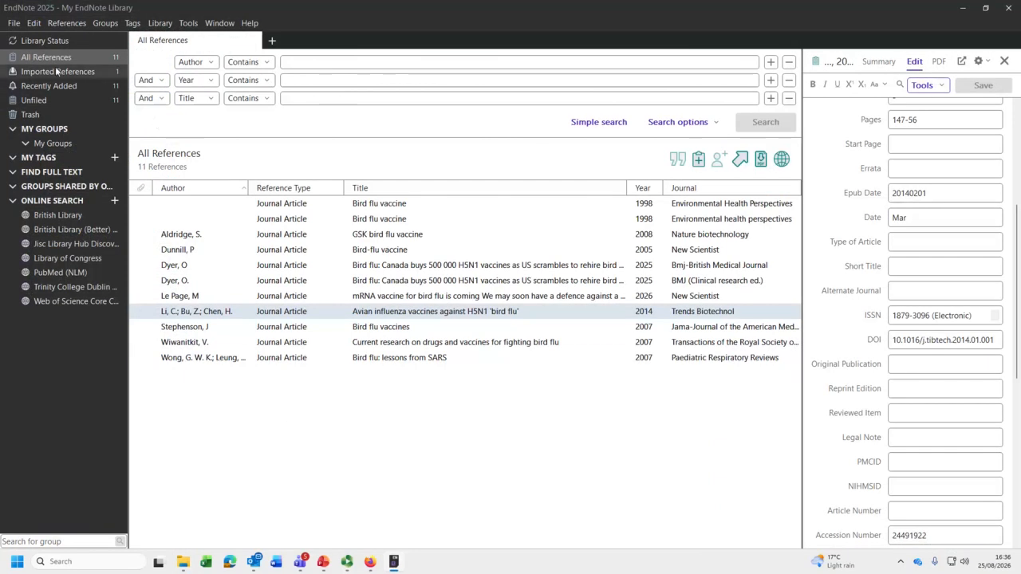
pyautogui.click(15, 24)
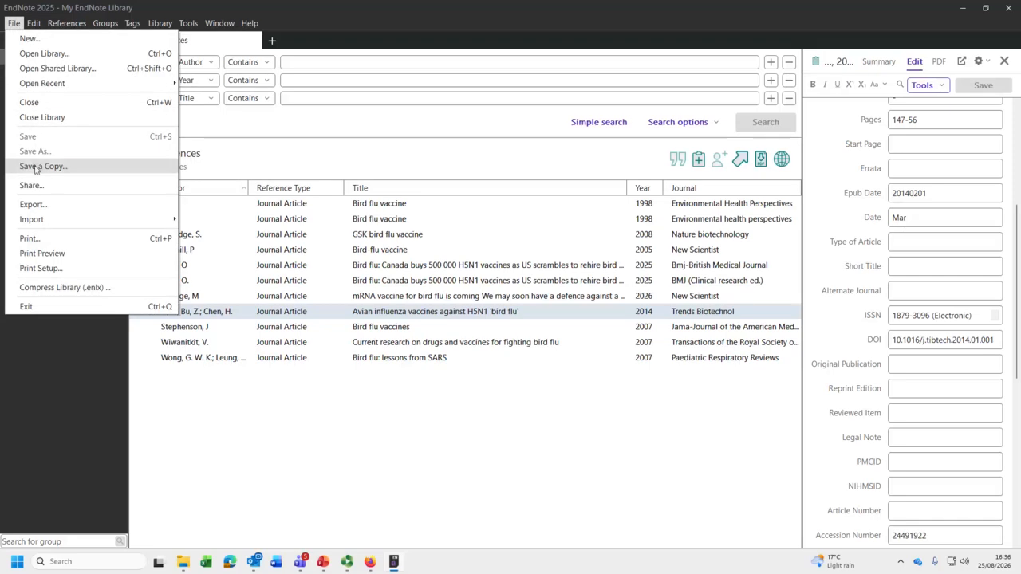
pyautogui.moveTo(37, 226)
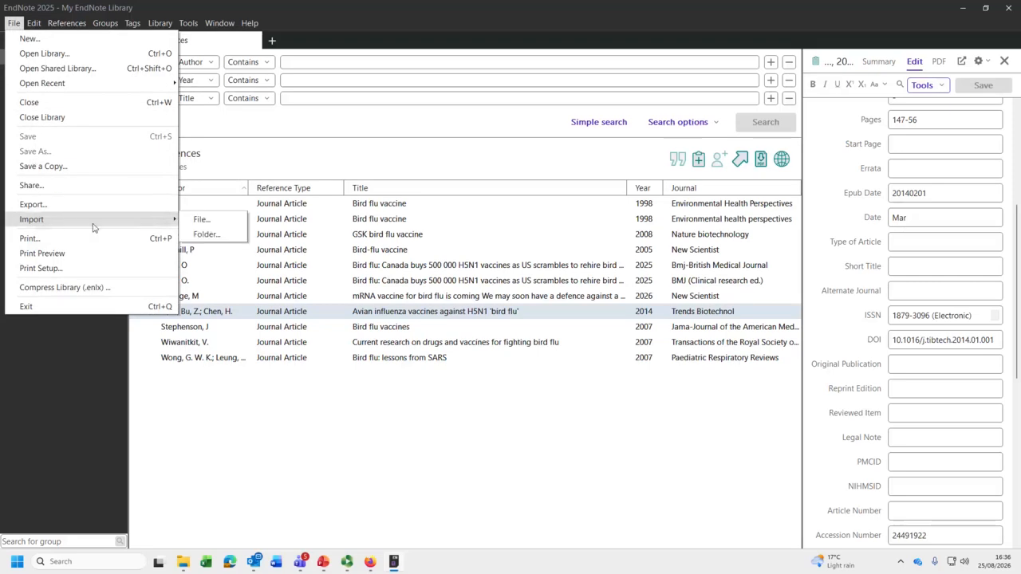
pyautogui.click(224, 237)
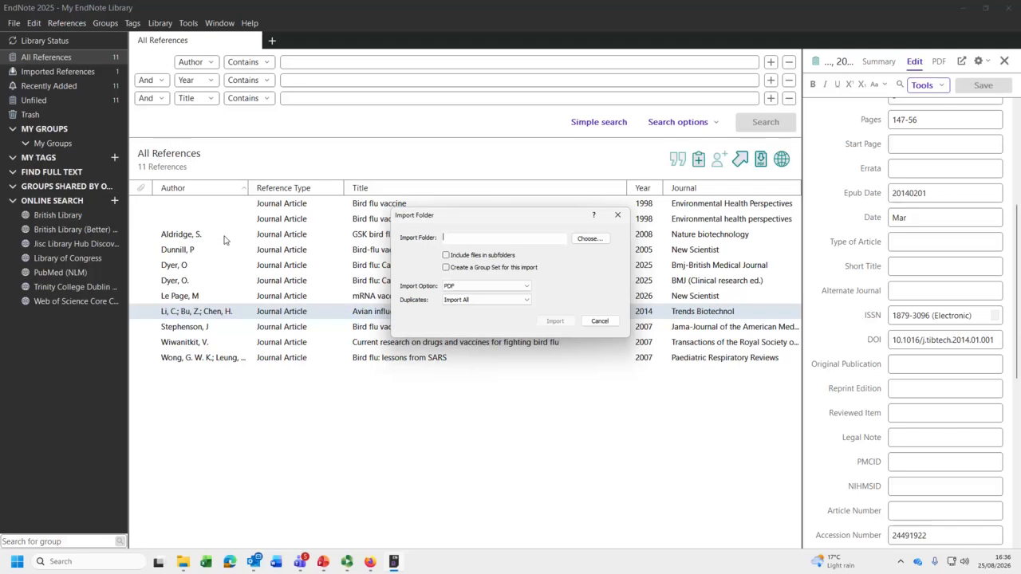
pyautogui.click(590, 238)
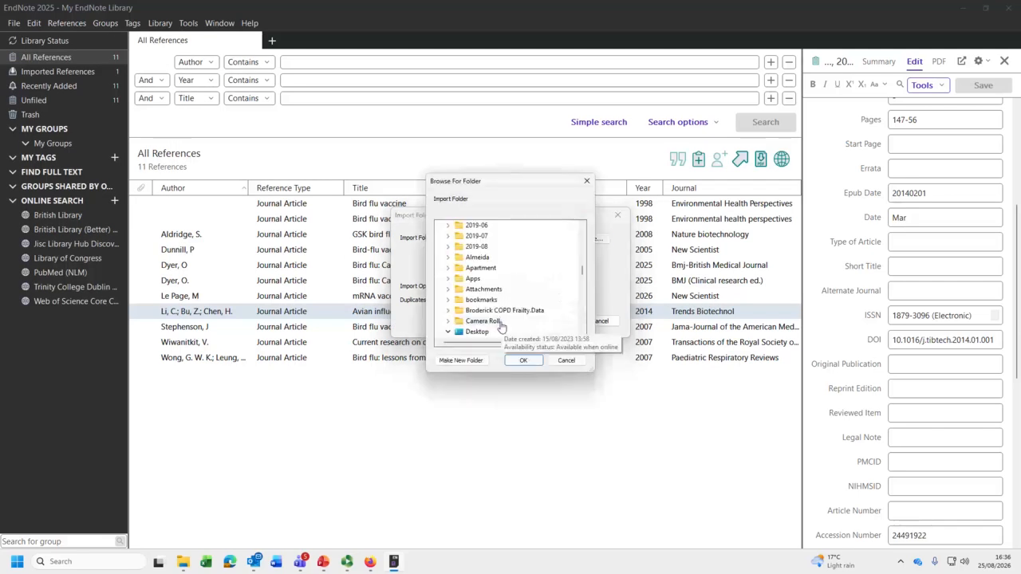
pyautogui.scroll(-6, 497, 311)
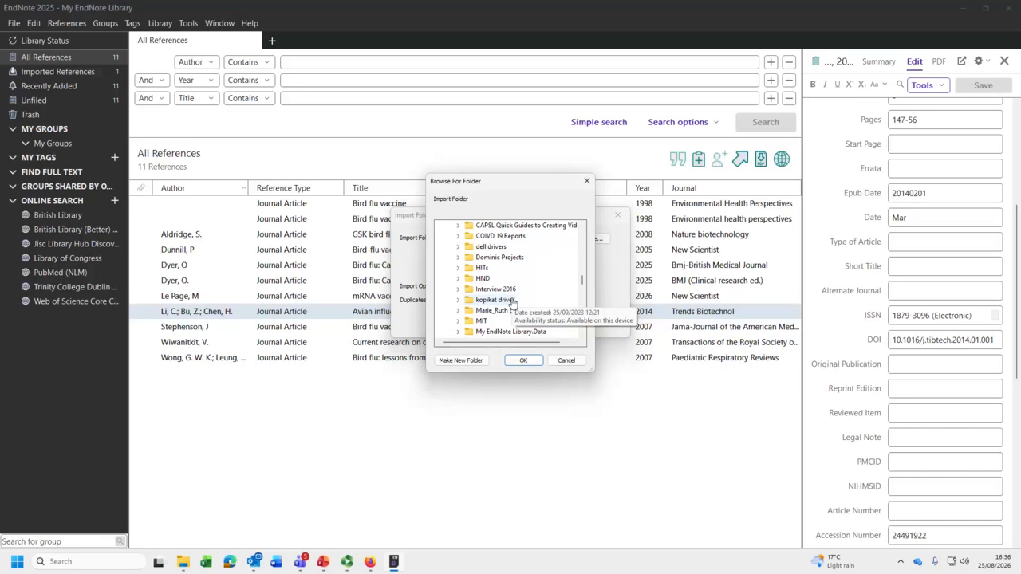
pyautogui.scroll(-2, 511, 301)
pyautogui.click(480, 290)
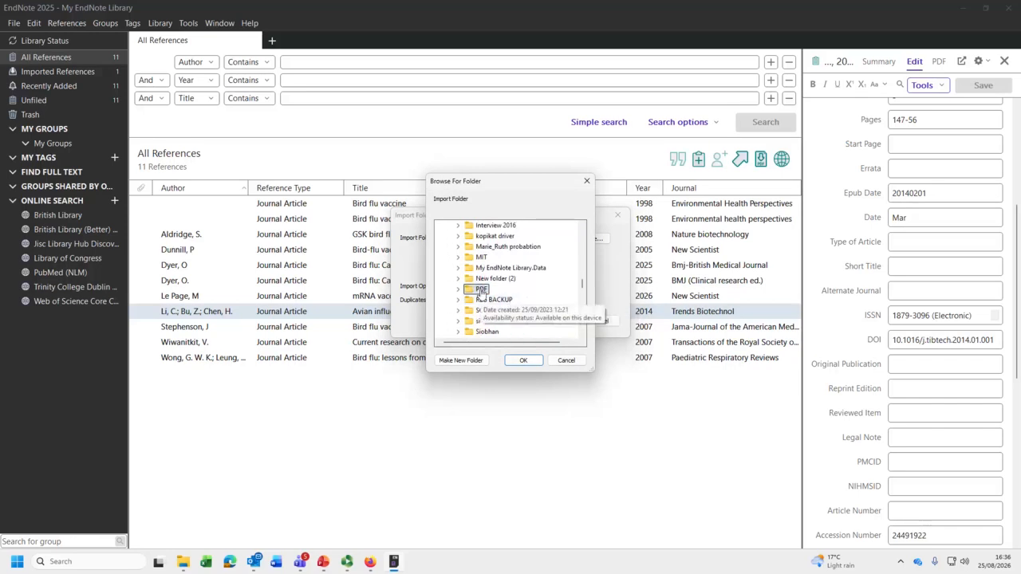
pyautogui.click(525, 360)
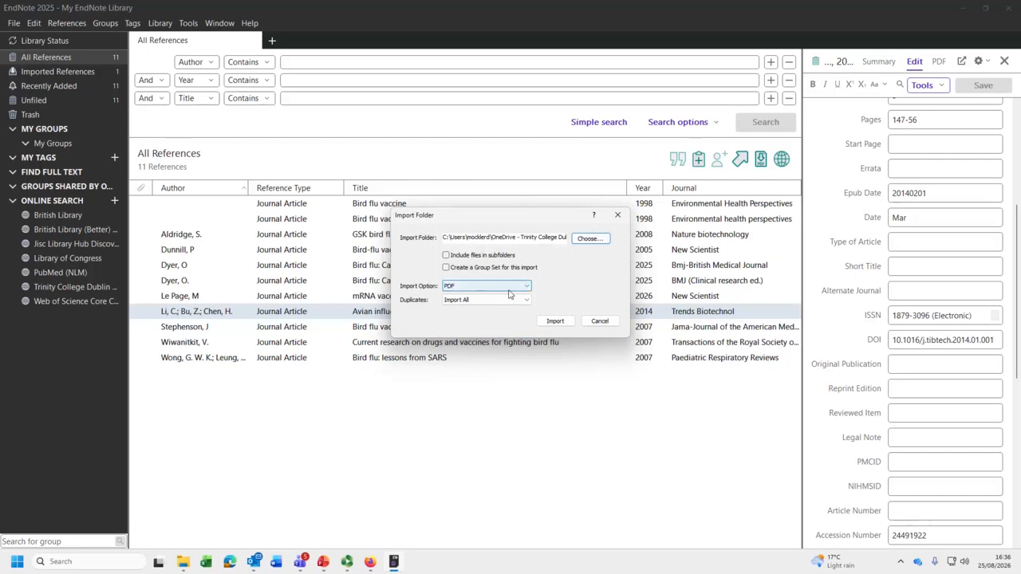
pyautogui.click(555, 322)
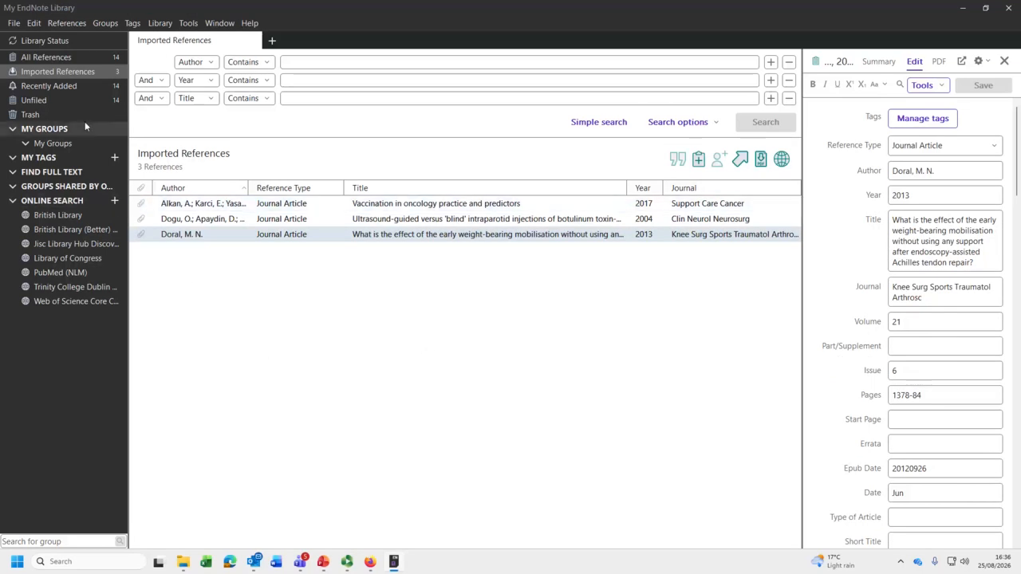
pyautogui.click(54, 61)
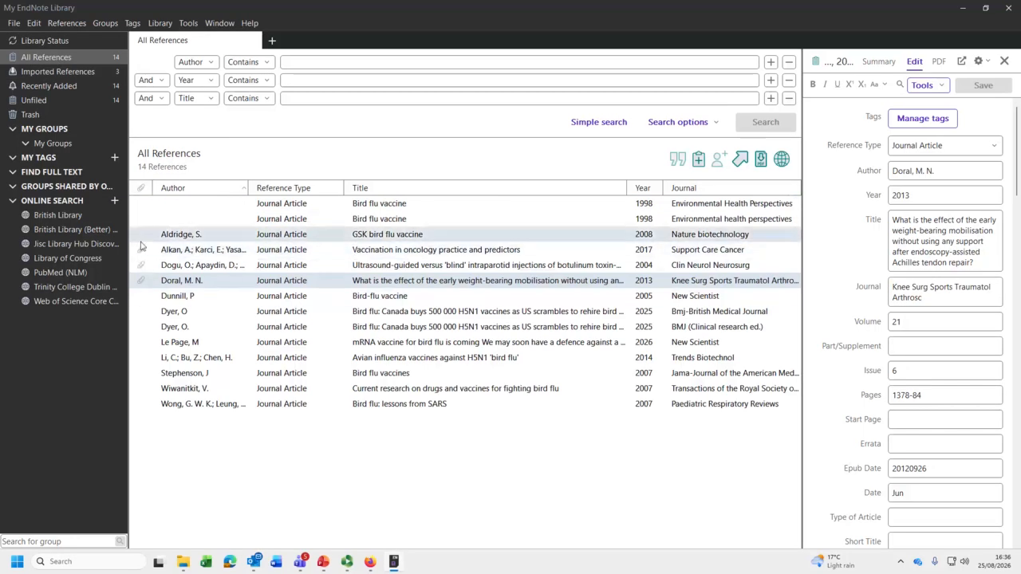
# Display the Imported References group and show the PDF attached to the 2004 ultrasound-guided intraparotid injections reference.
pyautogui.click(90, 72)
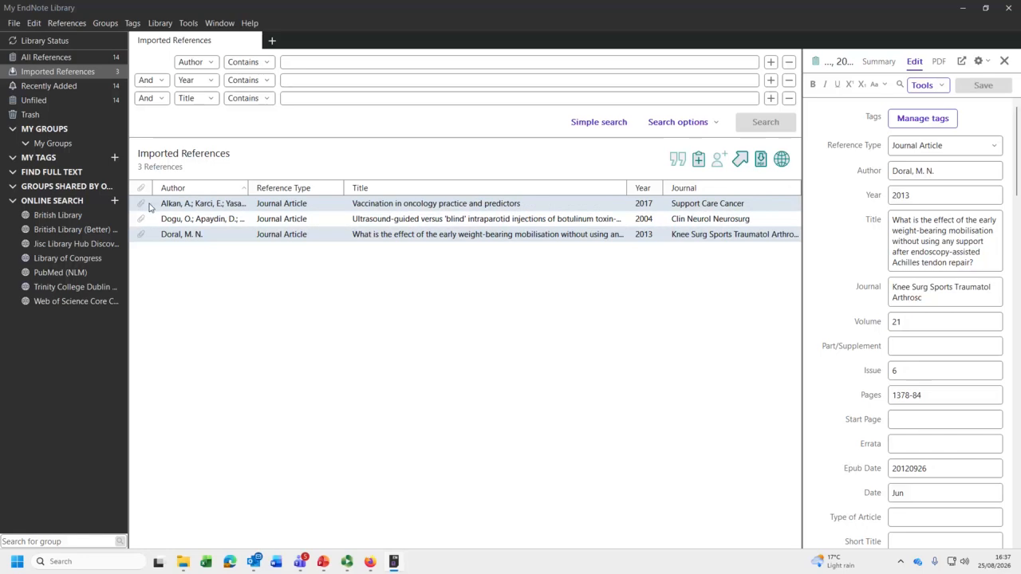
pyautogui.click(200, 219)
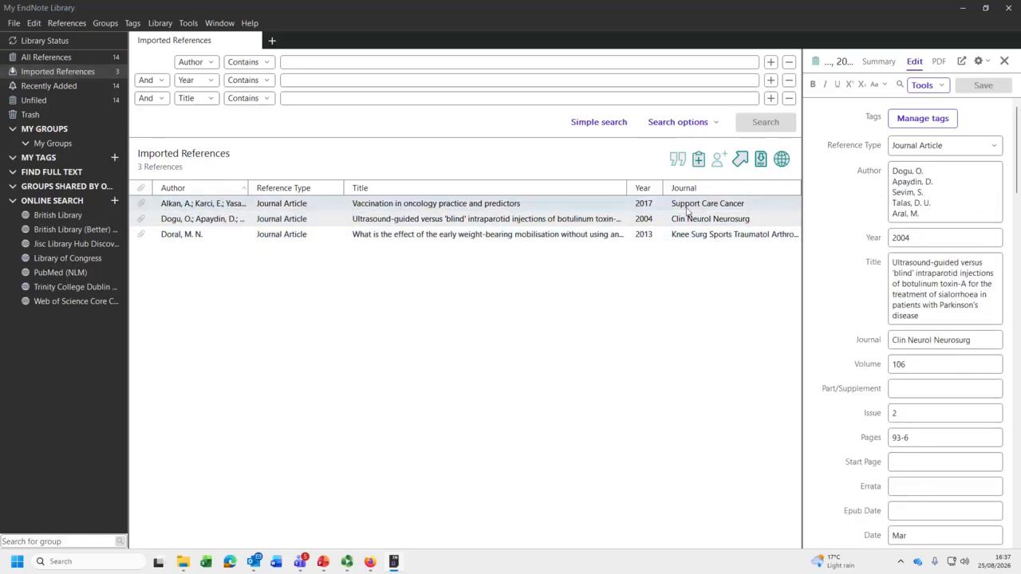
pyautogui.click(941, 63)
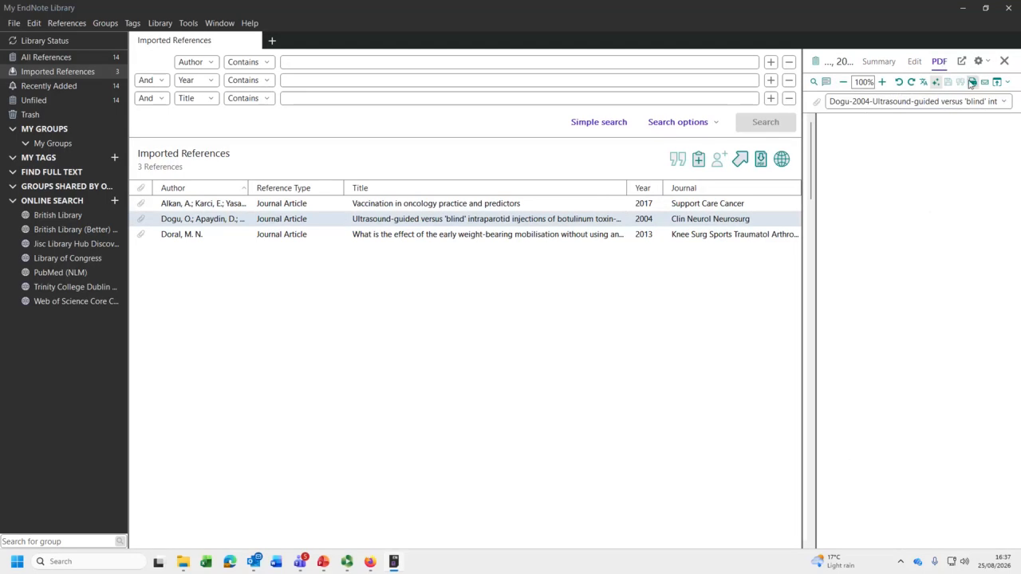
# Open the ultrasound-guided injections PDF in its own window, read through its pages and close that window.
pyautogui.click(962, 62)
pyautogui.scroll(-6, 423, 313)
pyautogui.scroll(-4, 423, 313)
pyautogui.scroll(6, 422, 313)
pyautogui.scroll(4, 423, 313)
pyautogui.scroll(-5, 423, 313)
pyautogui.scroll(-10, 422, 312)
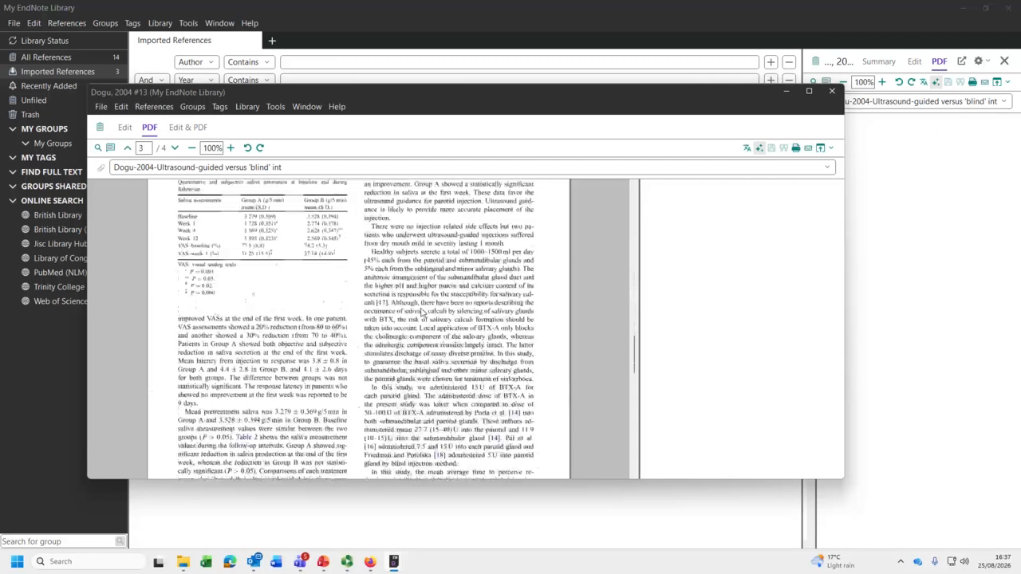
pyautogui.scroll(-3, 422, 313)
pyautogui.click(831, 91)
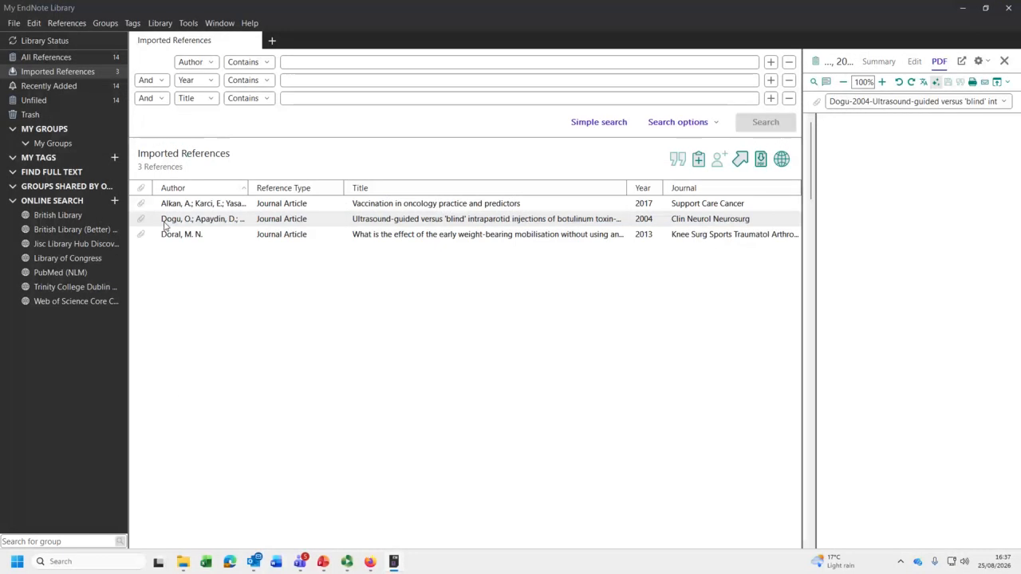
# Display All References, then view the list of available online search connections and dismiss it.
pyautogui.click(57, 58)
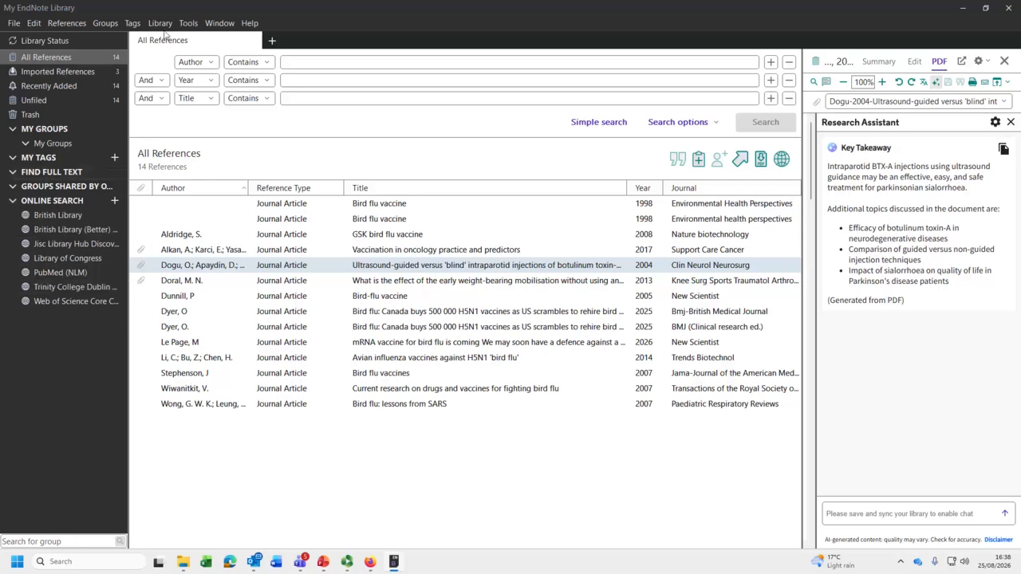
pyautogui.click(188, 23)
pyautogui.click(224, 175)
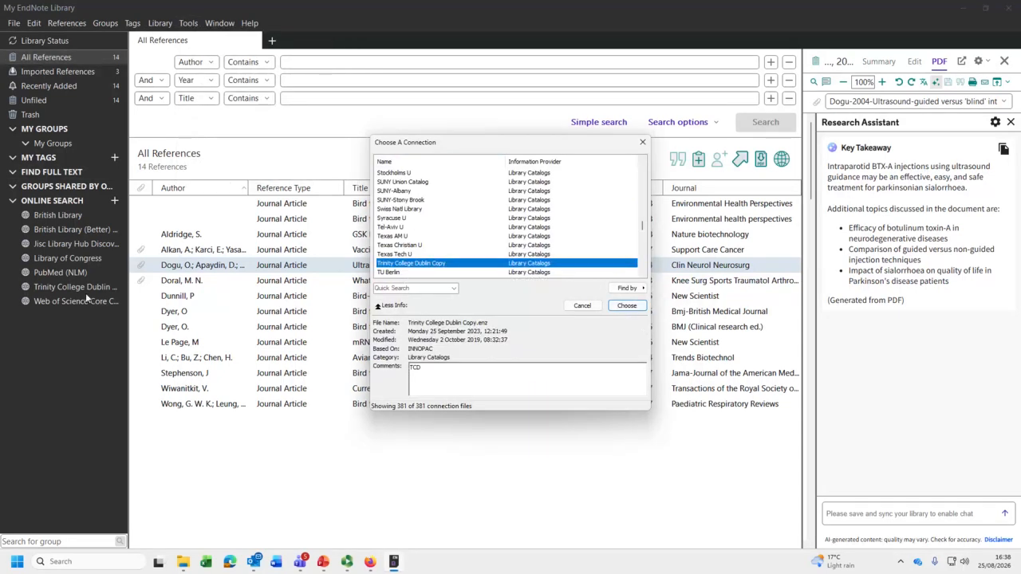
pyautogui.click(642, 142)
# Search the Trinity College Dublin Copy catalogue for the author's surname and the title "doing your research project".
pyautogui.click(54, 289)
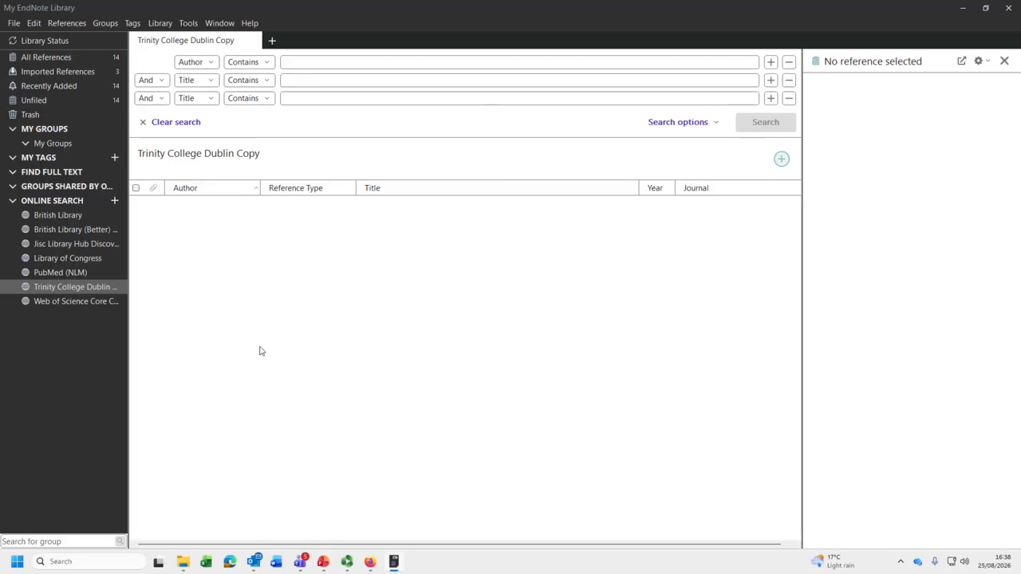
pyautogui.click(308, 61)
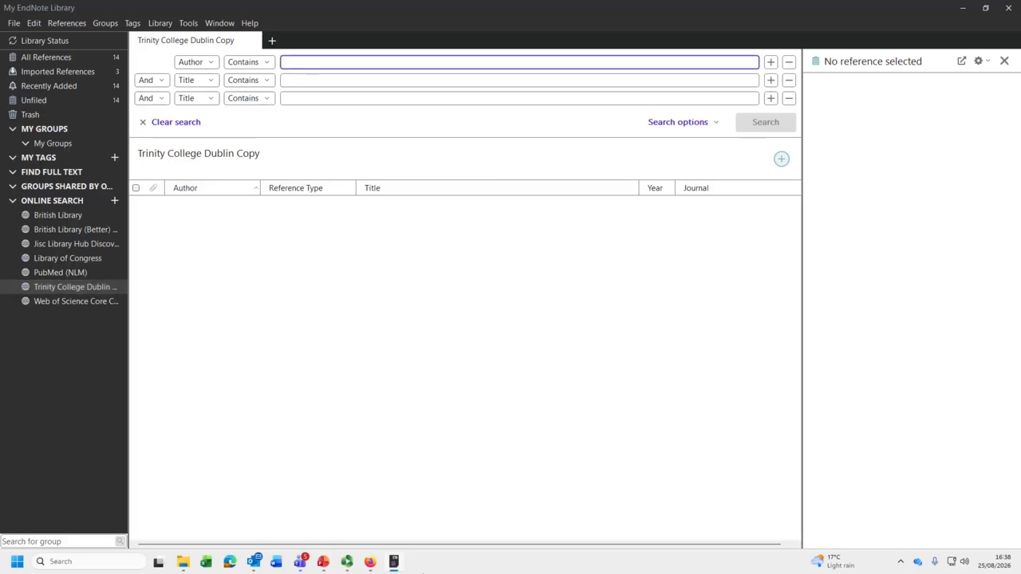
pyautogui.write('bell')
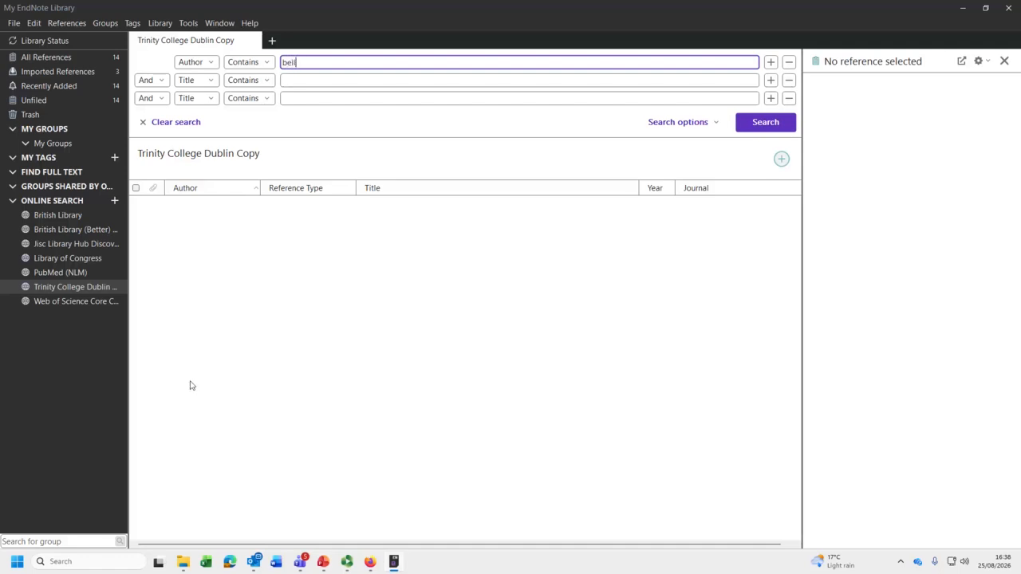
pyautogui.click(299, 82)
pyautogui.write('doing your resee')
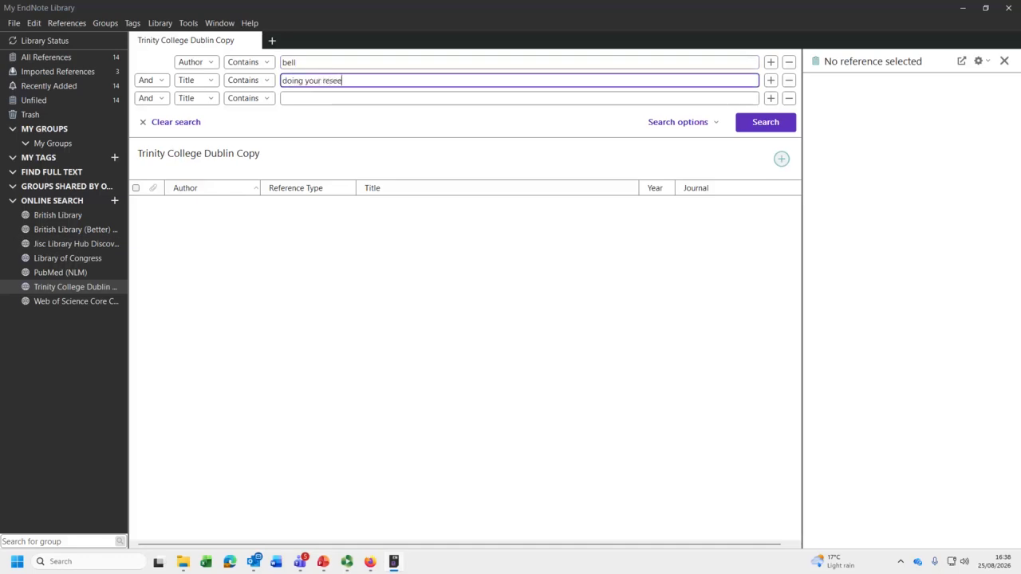
pyautogui.press('BackSpace')
pyautogui.press('BackSpace')
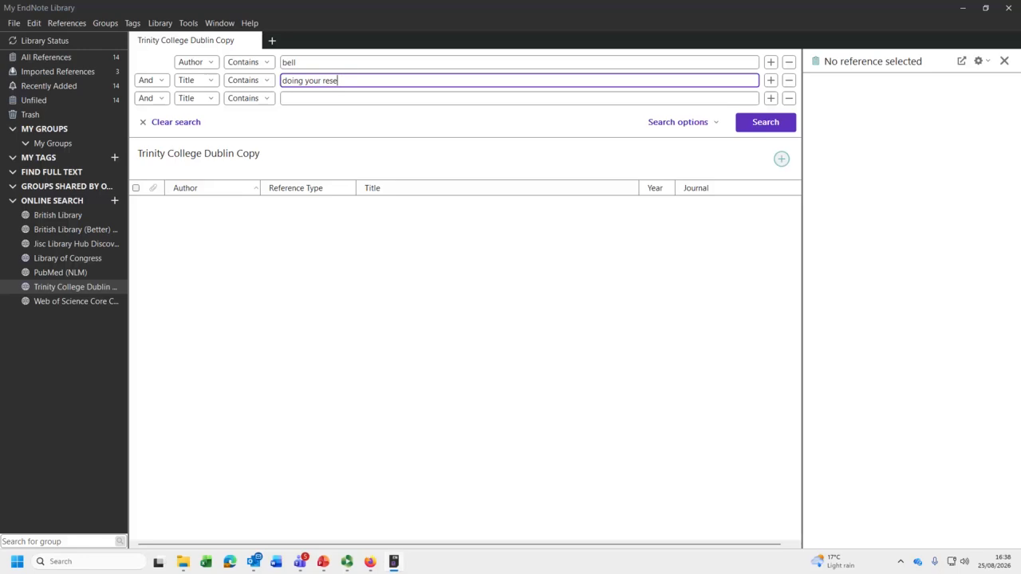
pyautogui.write('arch project')
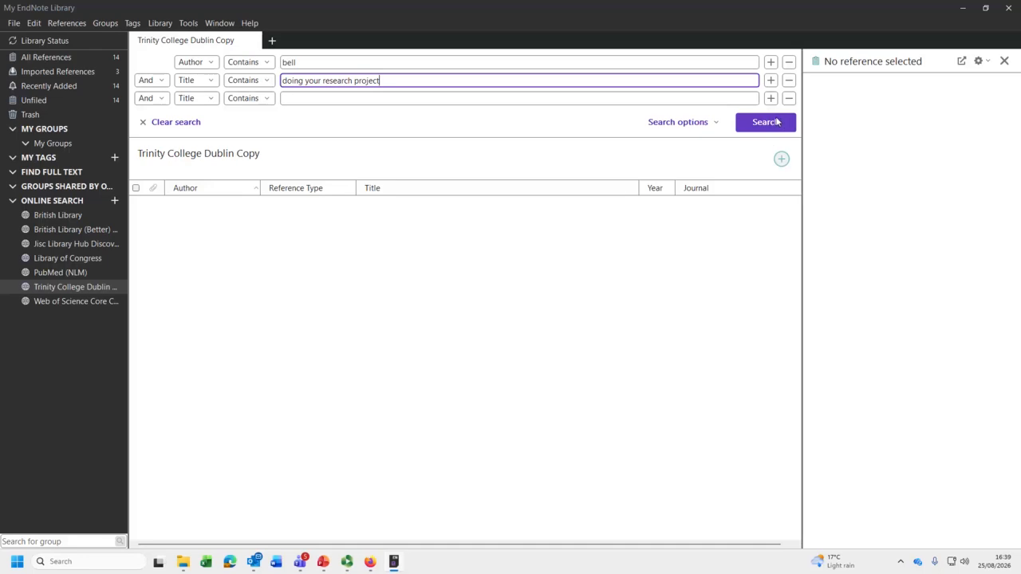
pyautogui.click(778, 121)
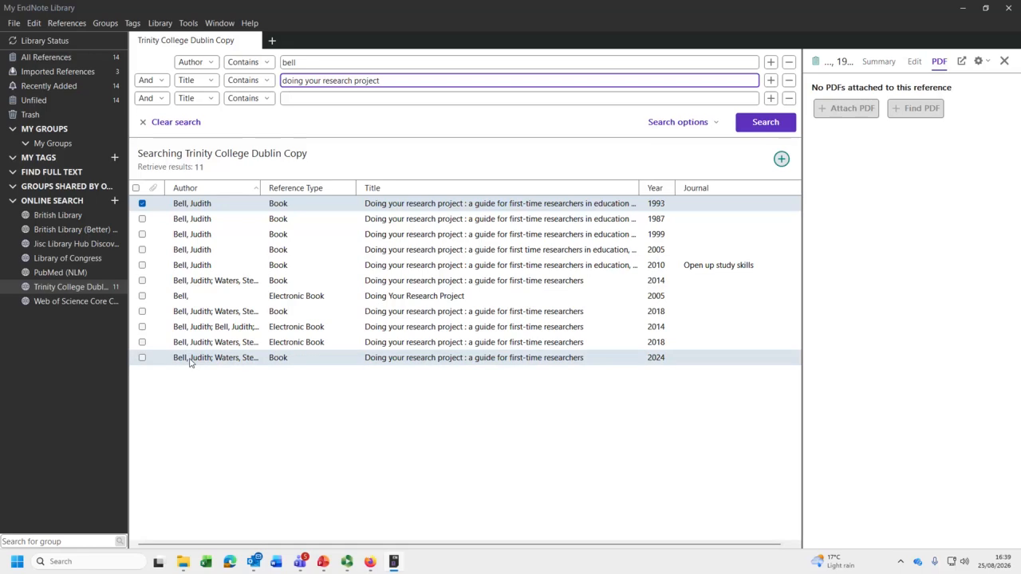
# Mark only the 2024 book edition in the catalogue results and add it to the library.
pyautogui.click(142, 358)
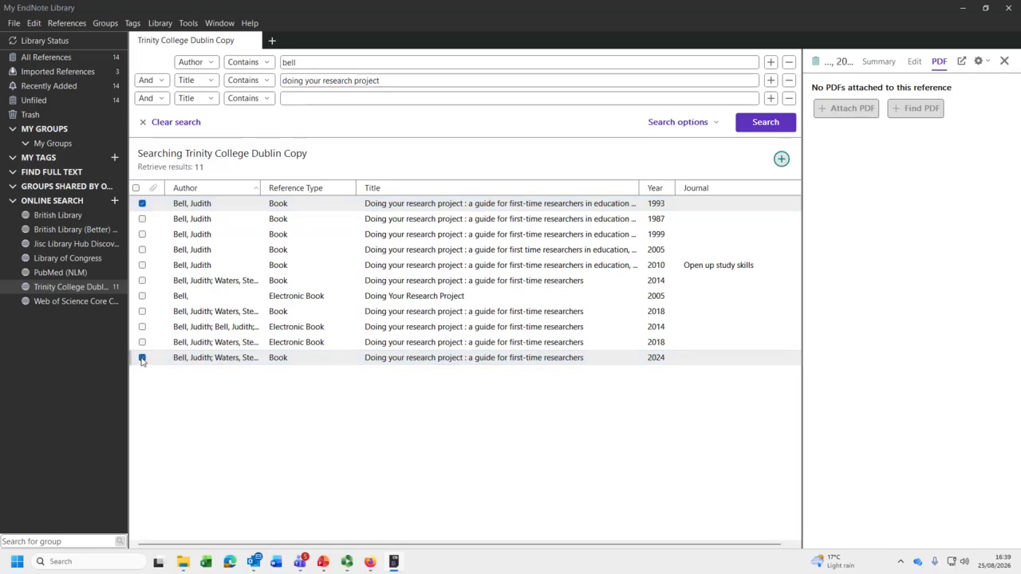
pyautogui.click(142, 203)
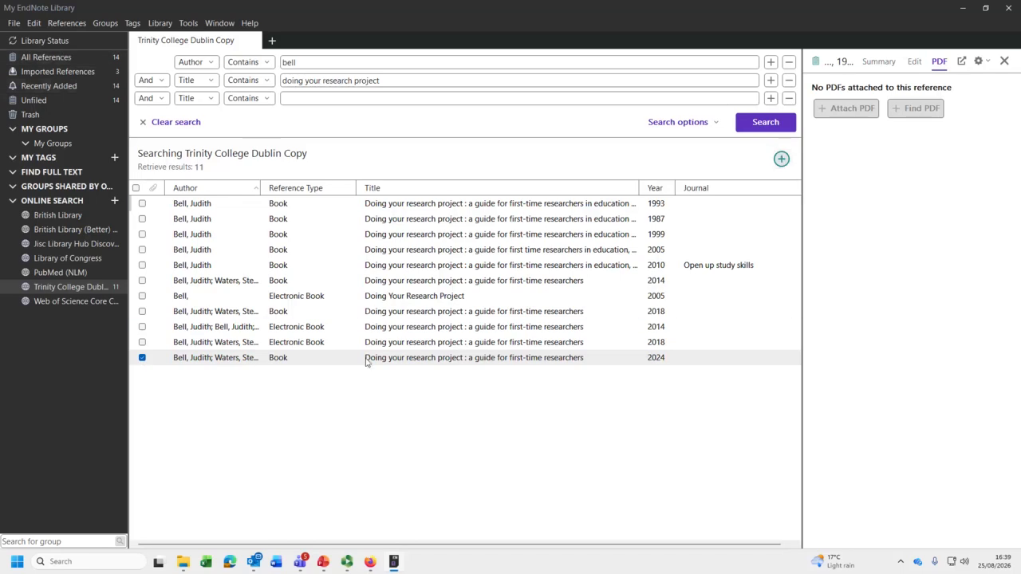
pyautogui.click(782, 160)
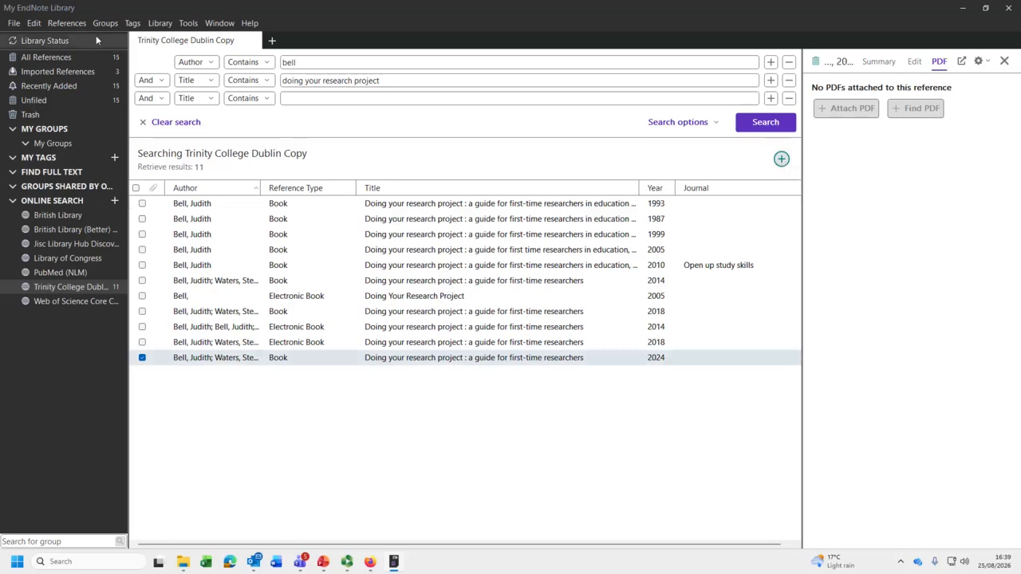
# Display All References, show the summary of the 2024 "Doing your research project" book and highlight its formatted citation.
pyautogui.click(64, 58)
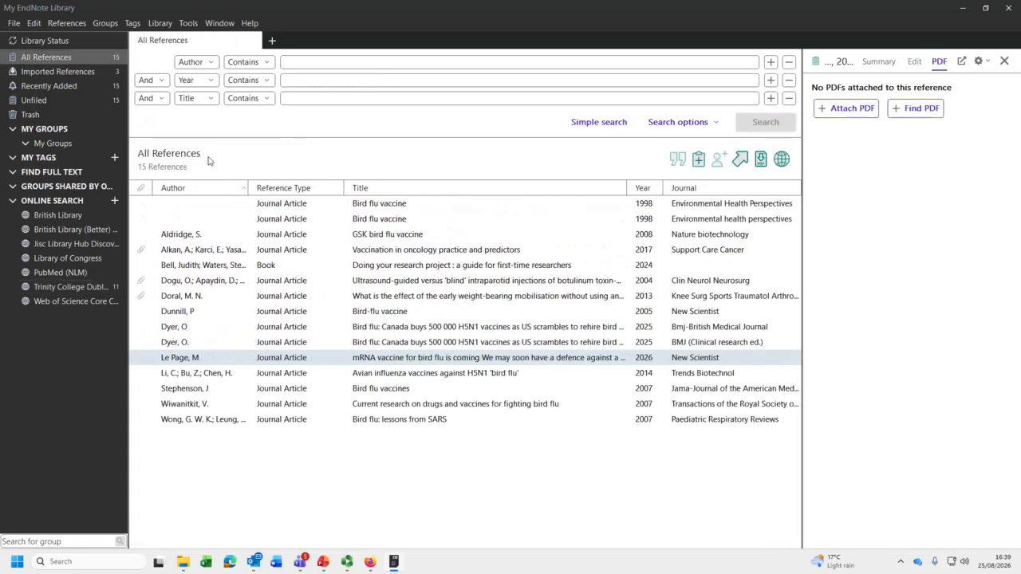
pyautogui.click(206, 269)
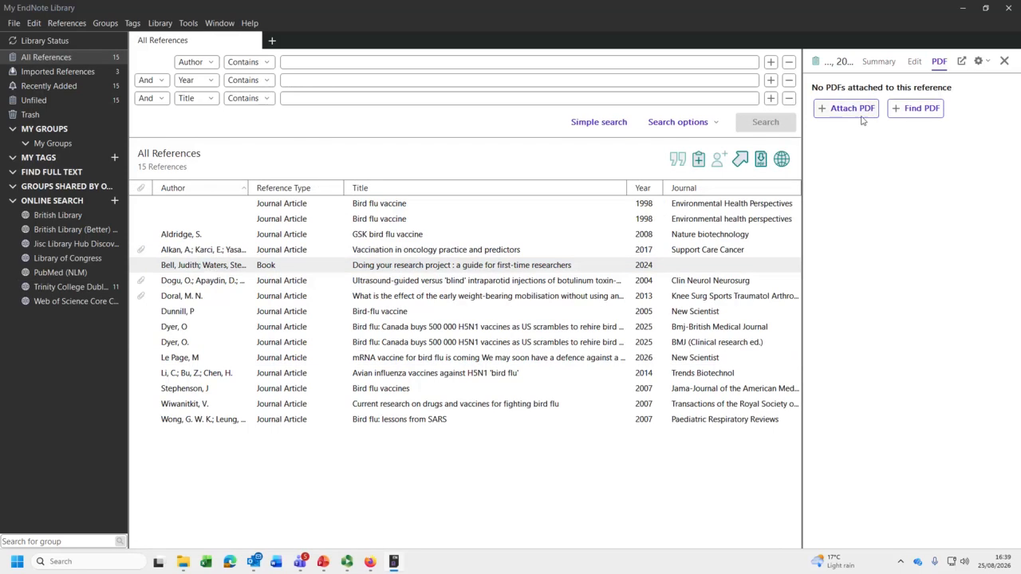
pyautogui.click(885, 60)
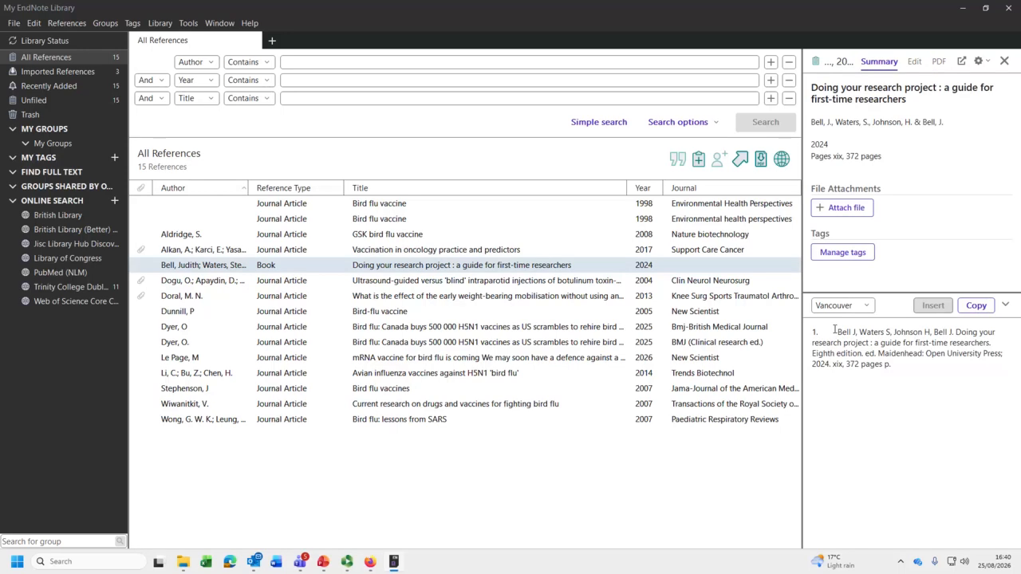
pyautogui.moveTo(836, 330); pyautogui.dragTo(941, 374)
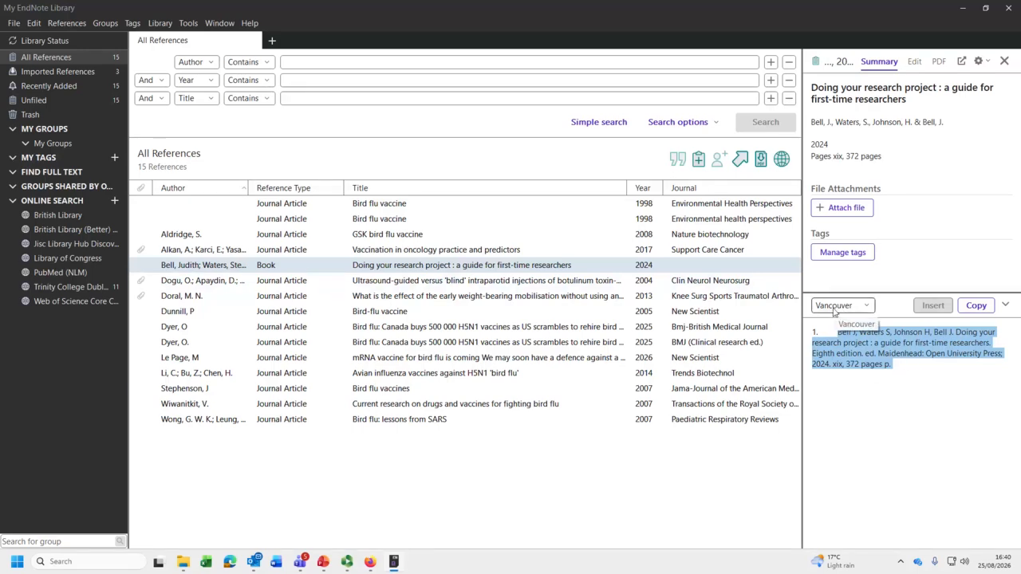
# Preview the book's citation in APA 7th and Chicago 17th Footnote styles, then return it to Vancouver.
pyautogui.click(865, 307)
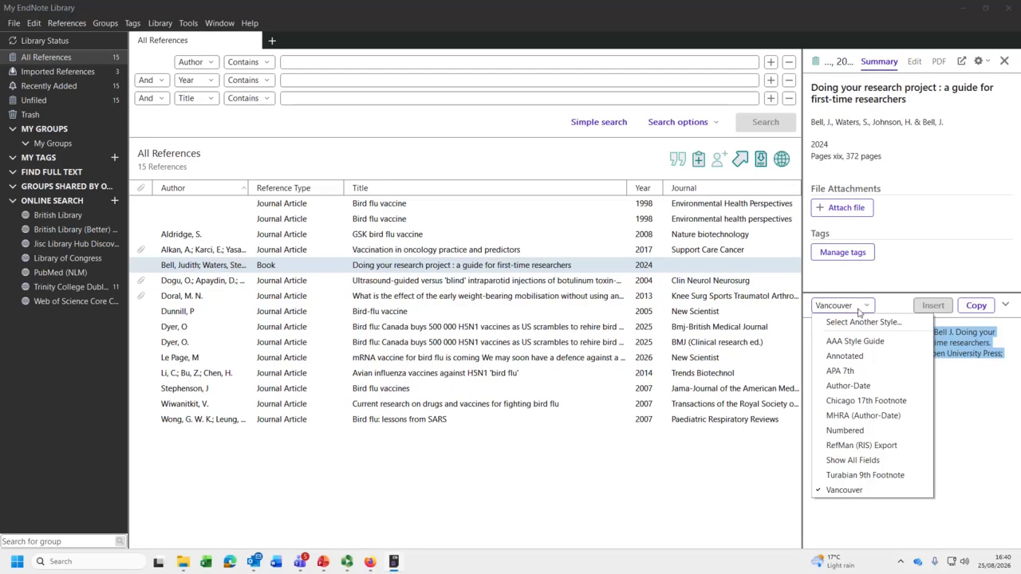
pyautogui.click(852, 371)
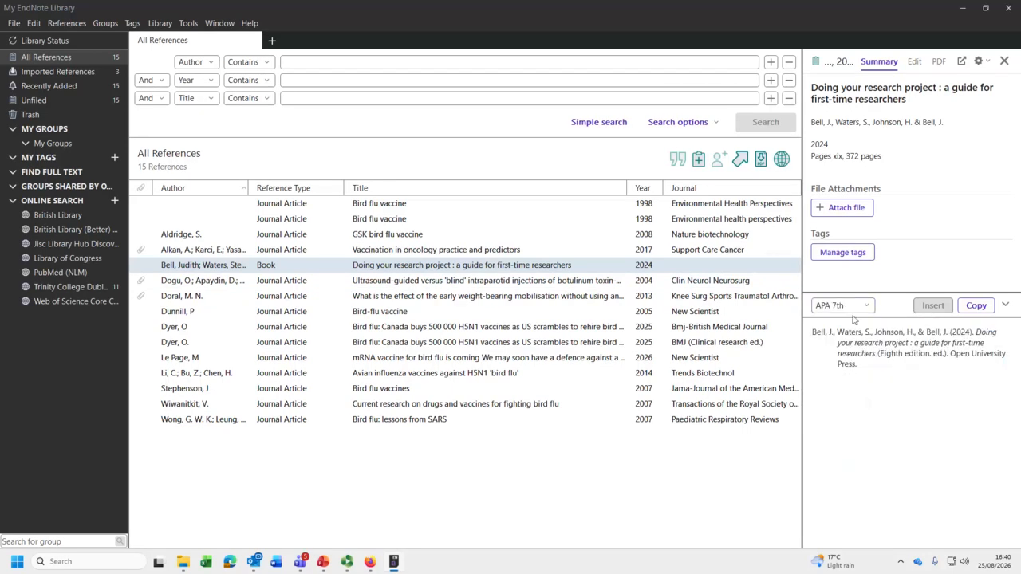
pyautogui.click(859, 305)
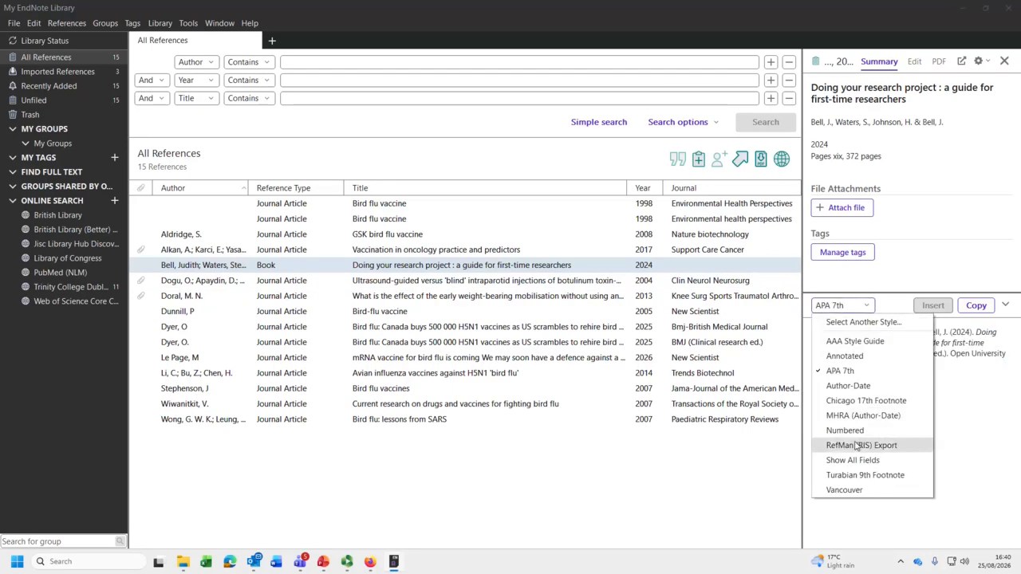
pyautogui.click(854, 402)
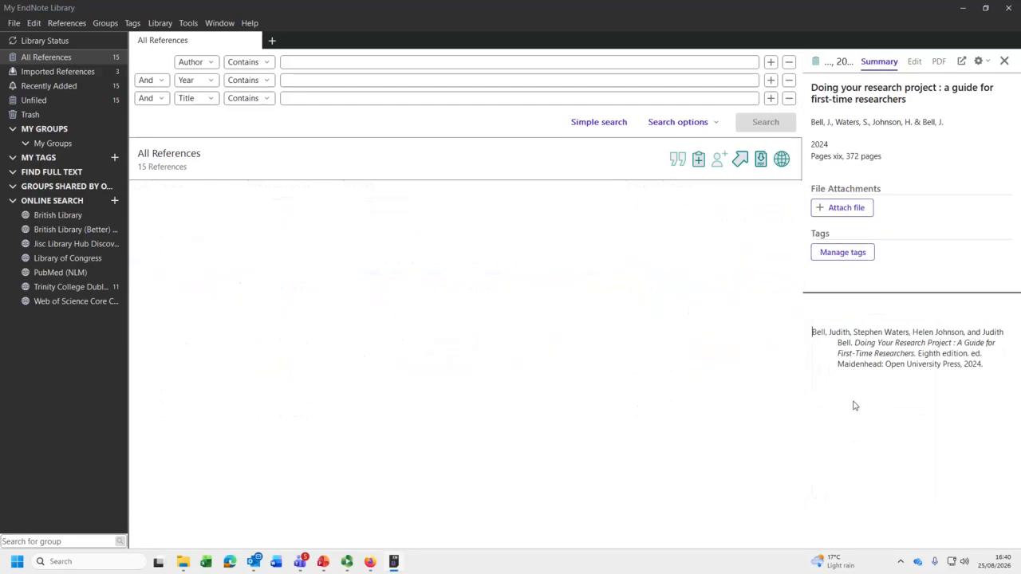
pyautogui.click(858, 305)
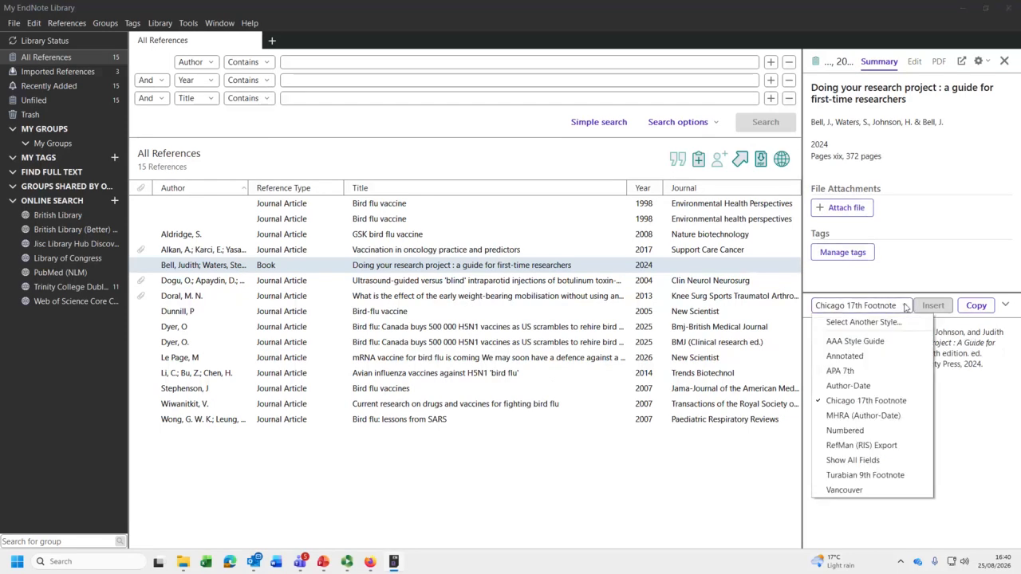
pyautogui.click(871, 490)
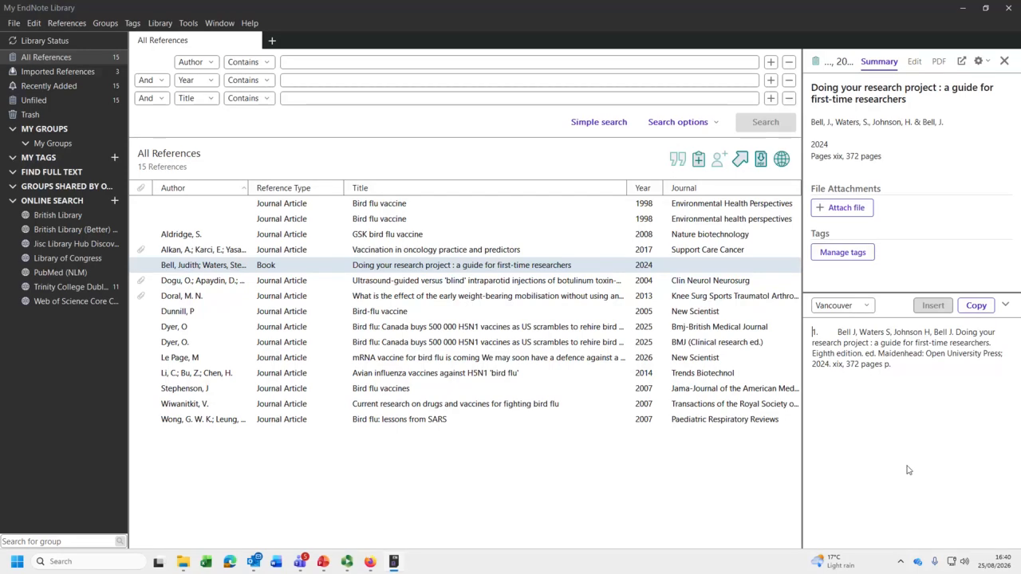
# Hide the Reference Type column in the reference list, then show it again.
pyautogui.keyDown('ctrl'); pyautogui.click(710, 248); pyautogui.keyUp('ctrl')
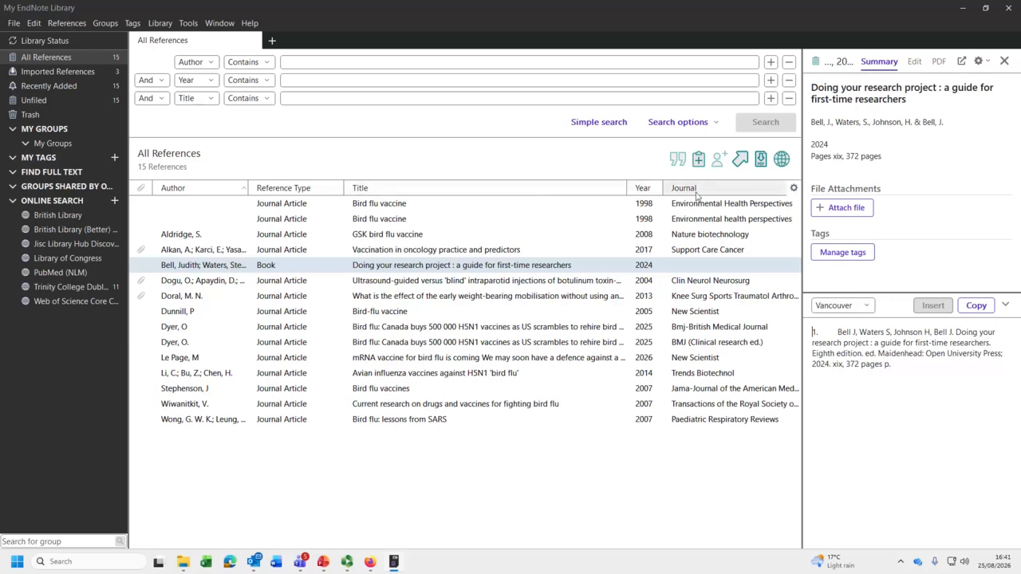
pyautogui.rightClick(507, 191)
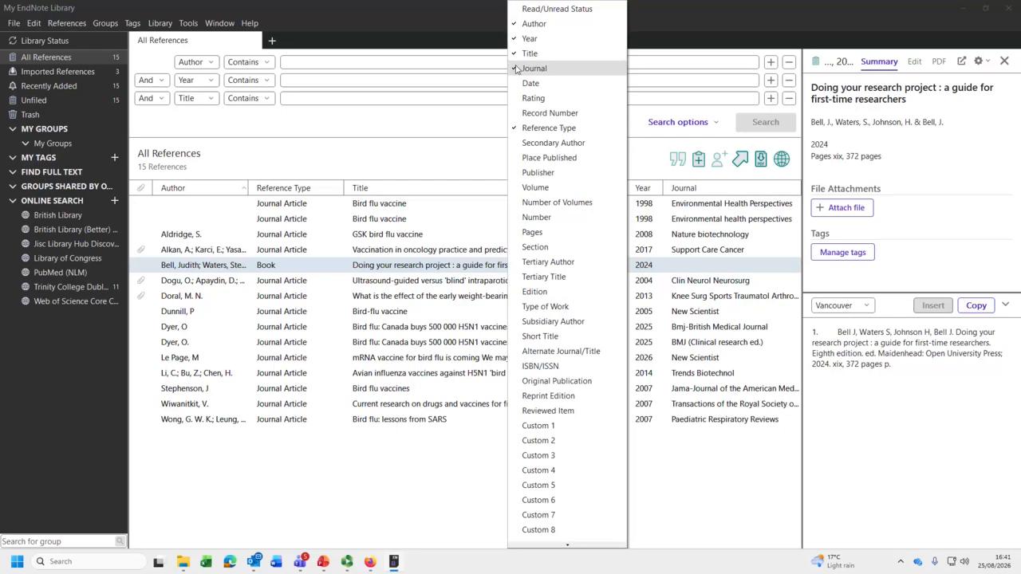
pyautogui.click(514, 130)
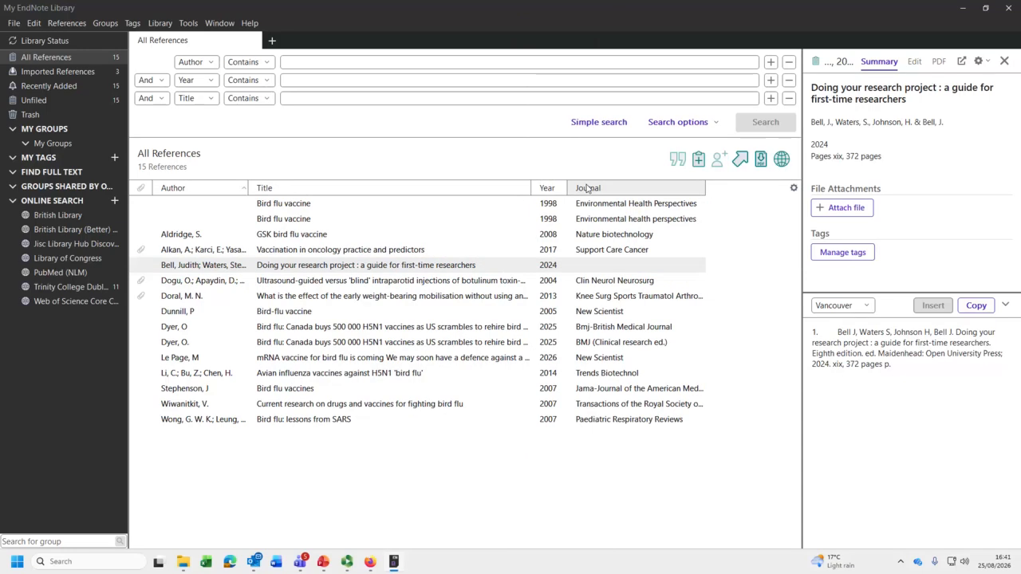
pyautogui.rightClick(412, 193)
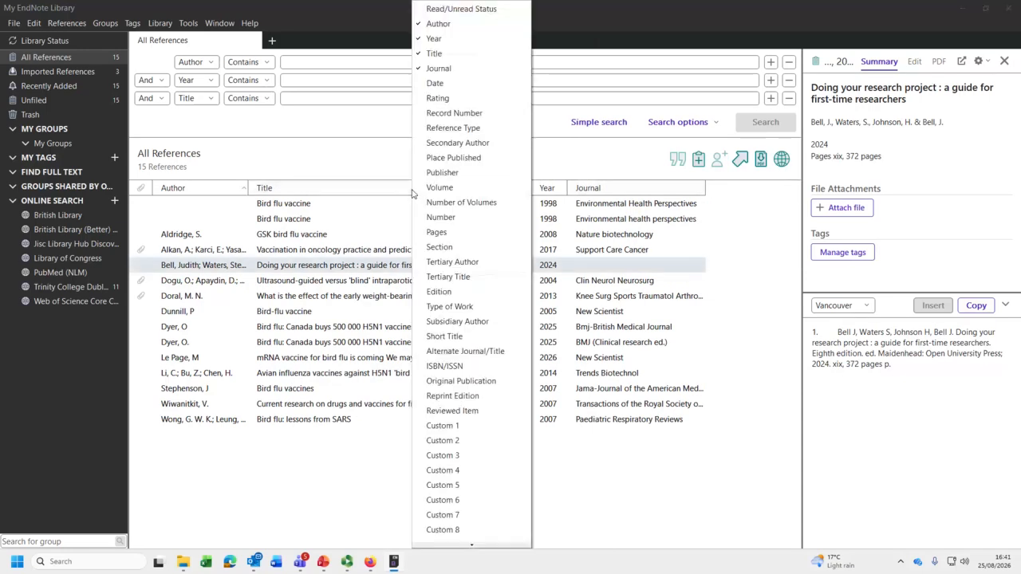
pyautogui.click(429, 129)
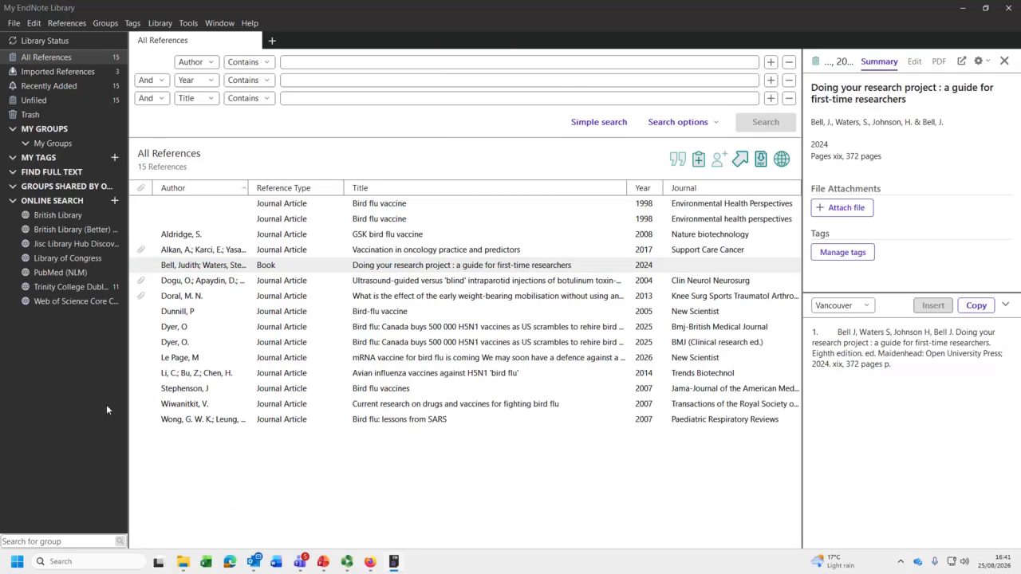
# Sort the reference list in descending author order, then by year, by title and finally by journal.
pyautogui.click(223, 191)
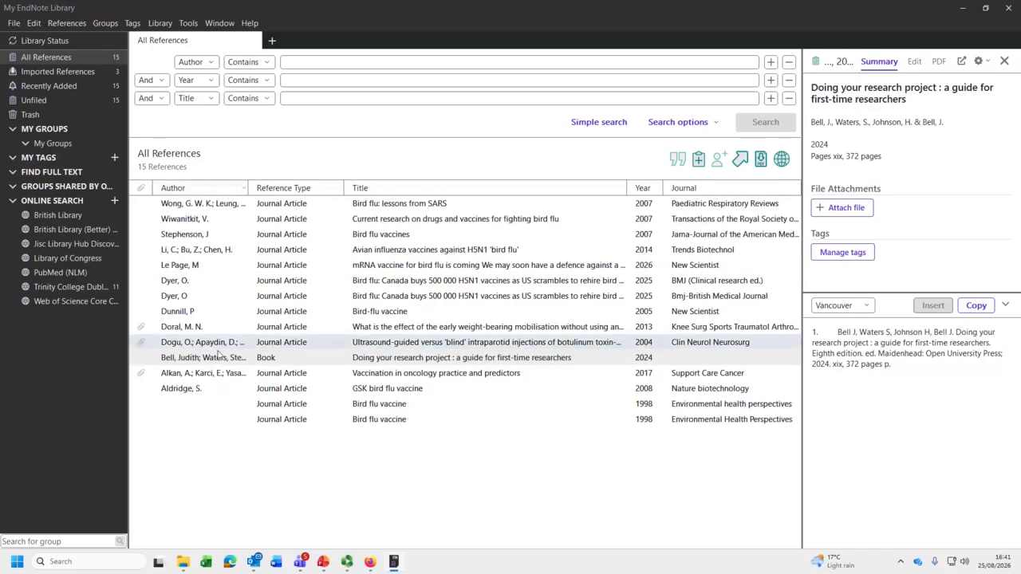
pyautogui.click(650, 189)
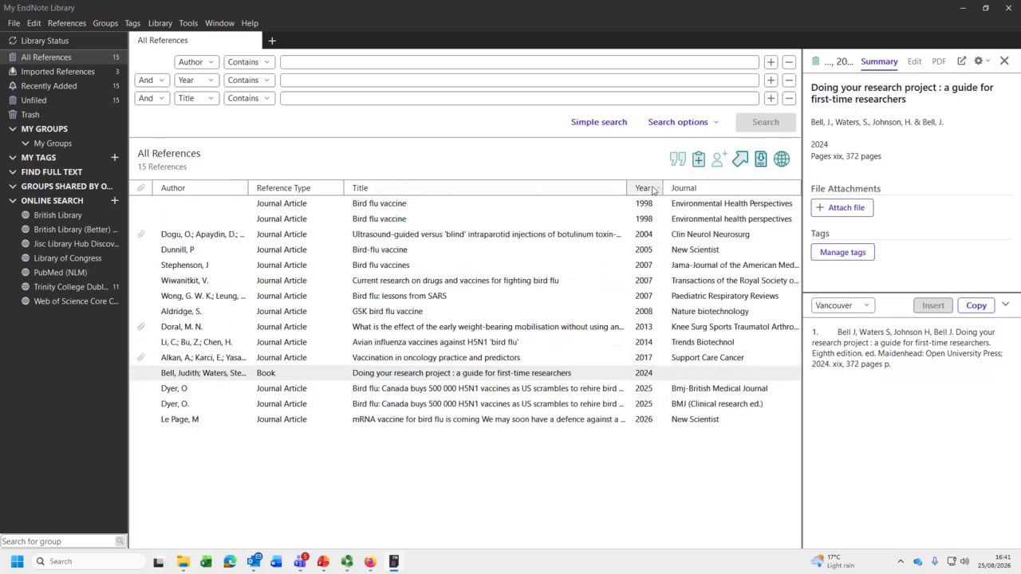
pyautogui.click(474, 191)
pyautogui.click(709, 187)
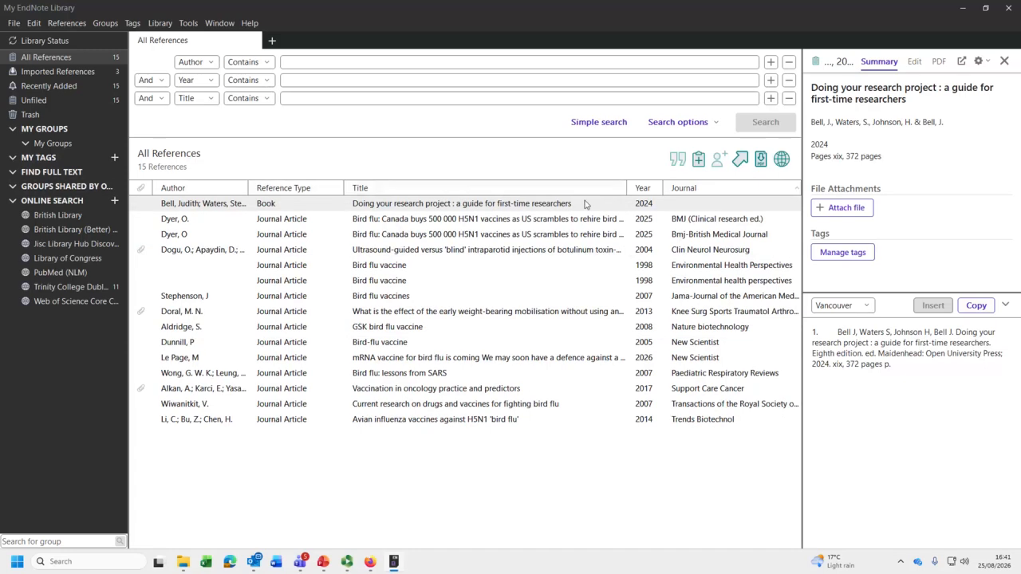
# Sort the reference list by file attachment so that references with attachments come first.
pyautogui.click(140, 189)
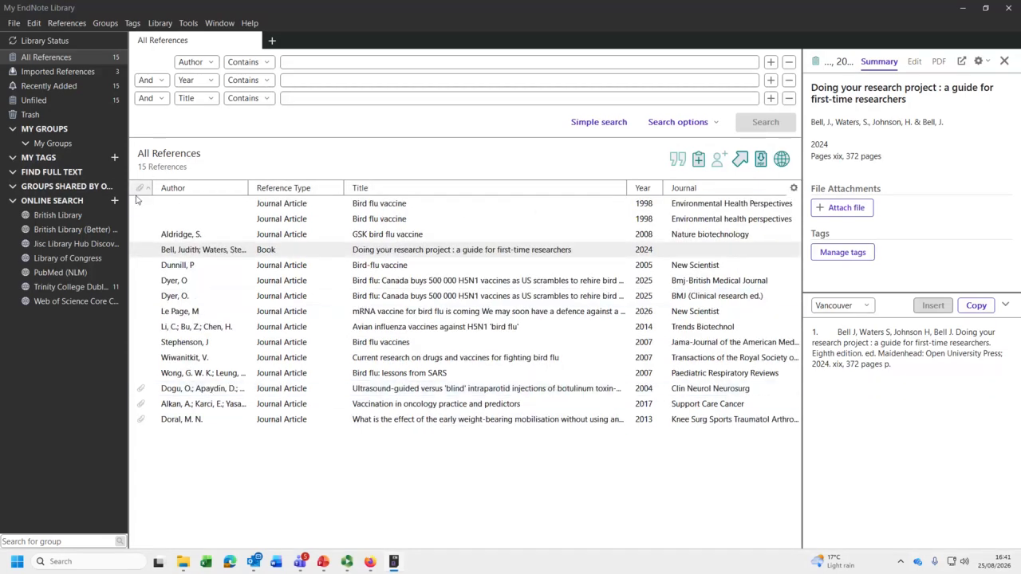
pyautogui.click(141, 189)
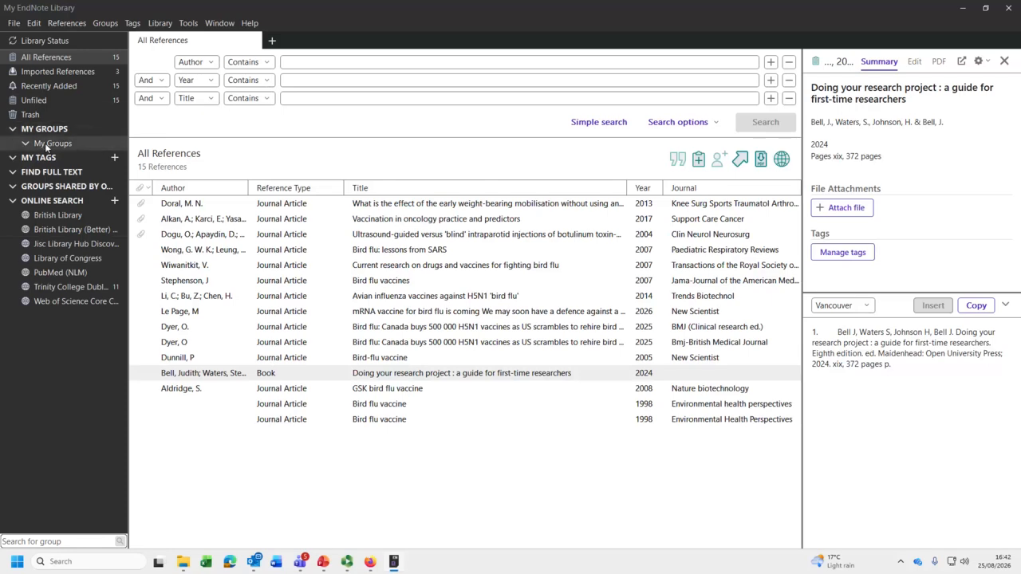
# Create a group named "Must read" in My Groups and open it.
pyautogui.click(106, 24)
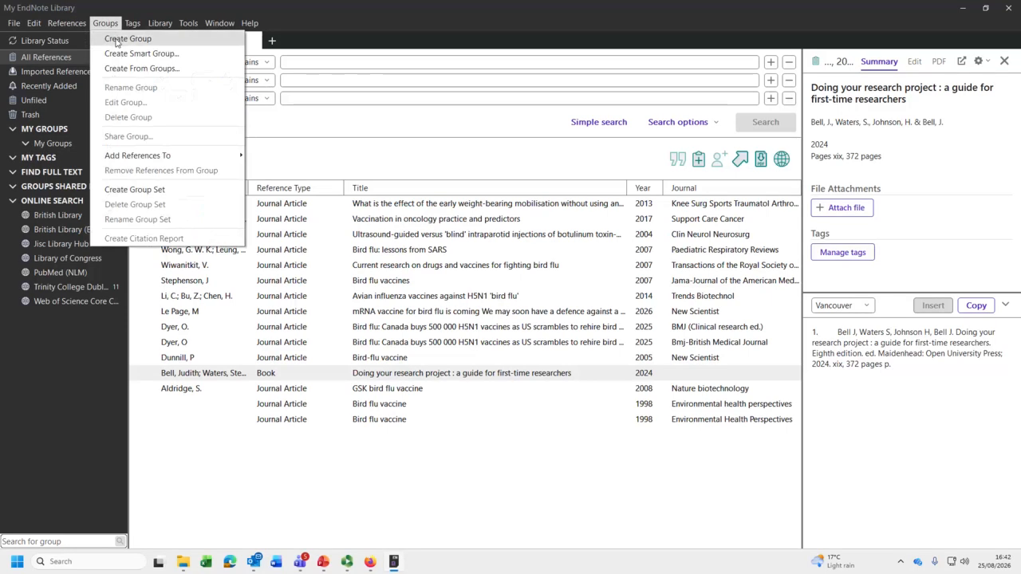
pyautogui.click(49, 386)
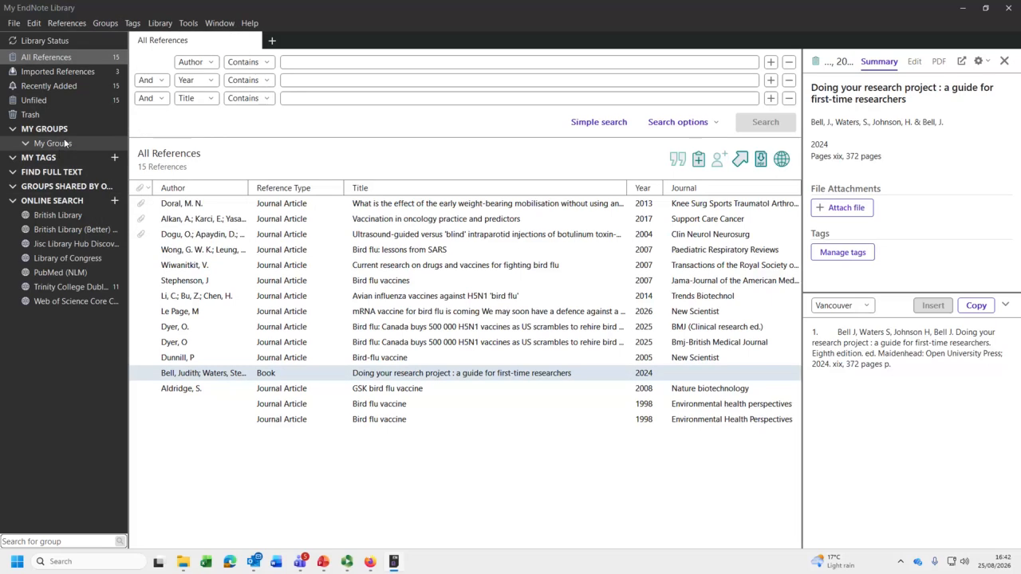
pyautogui.rightClick(66, 145)
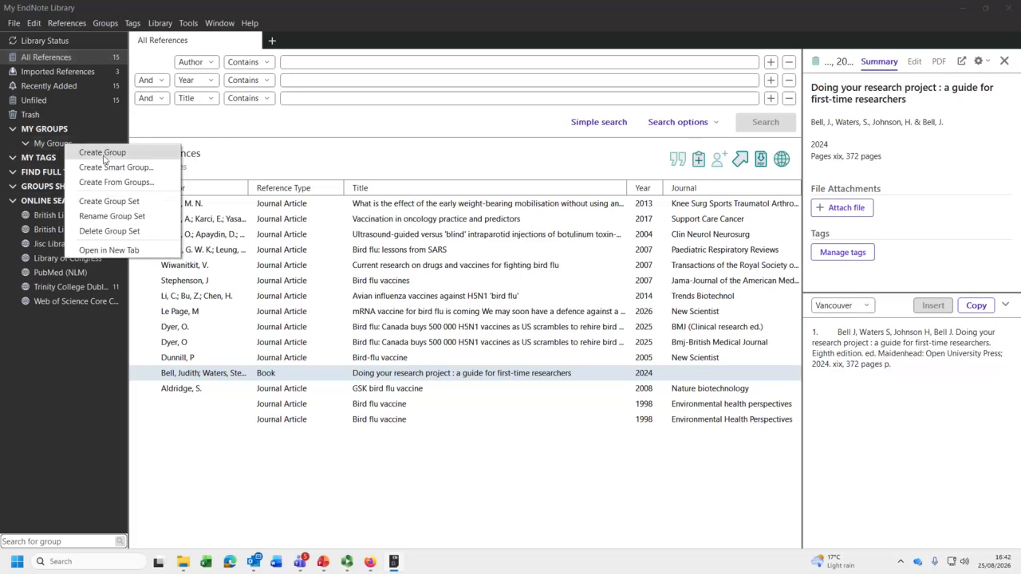
pyautogui.click(103, 153)
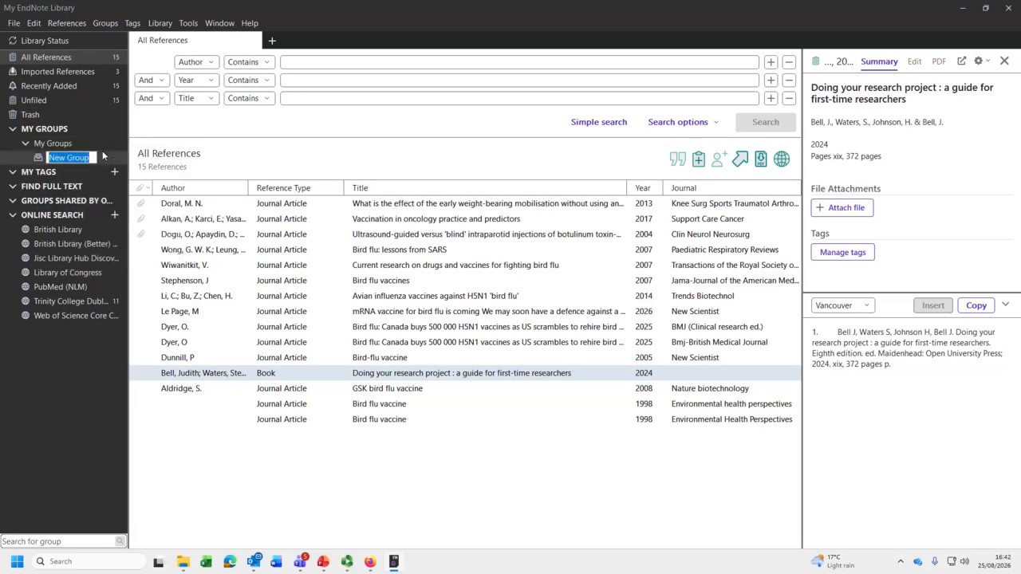
pyautogui.press('BackSpace')
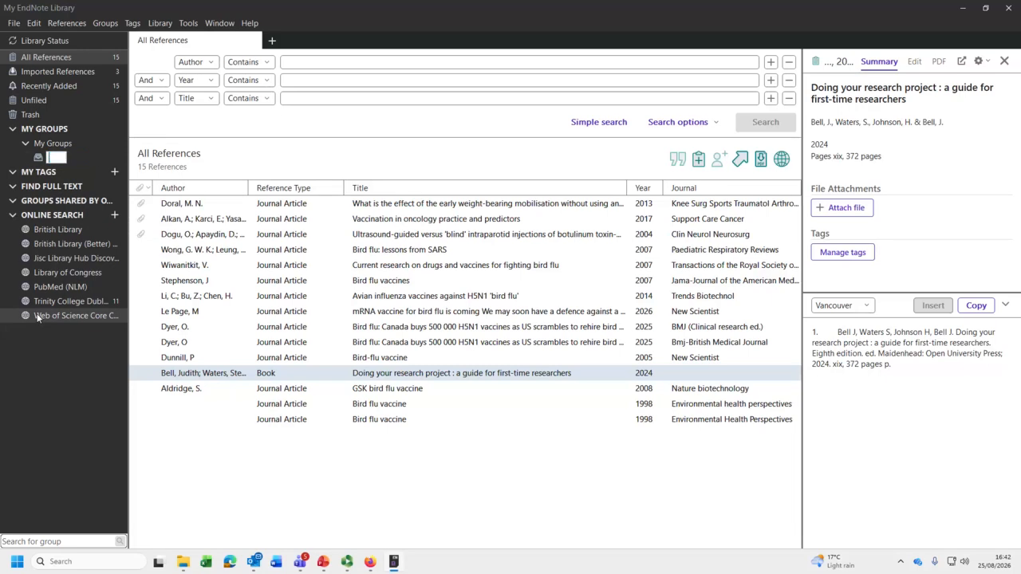
pyautogui.write('Must read')
pyautogui.press('Return')
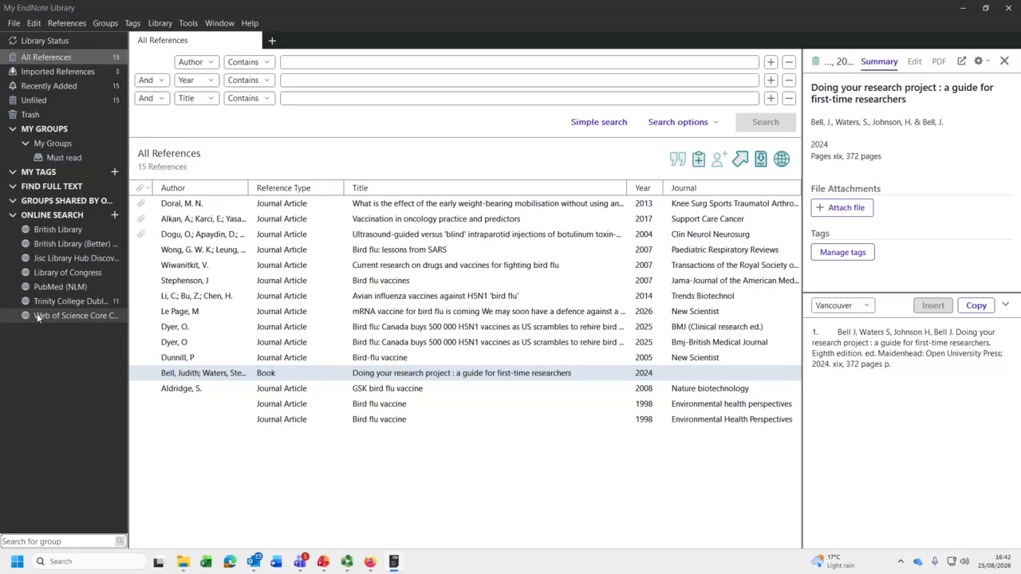
pyautogui.click(78, 163)
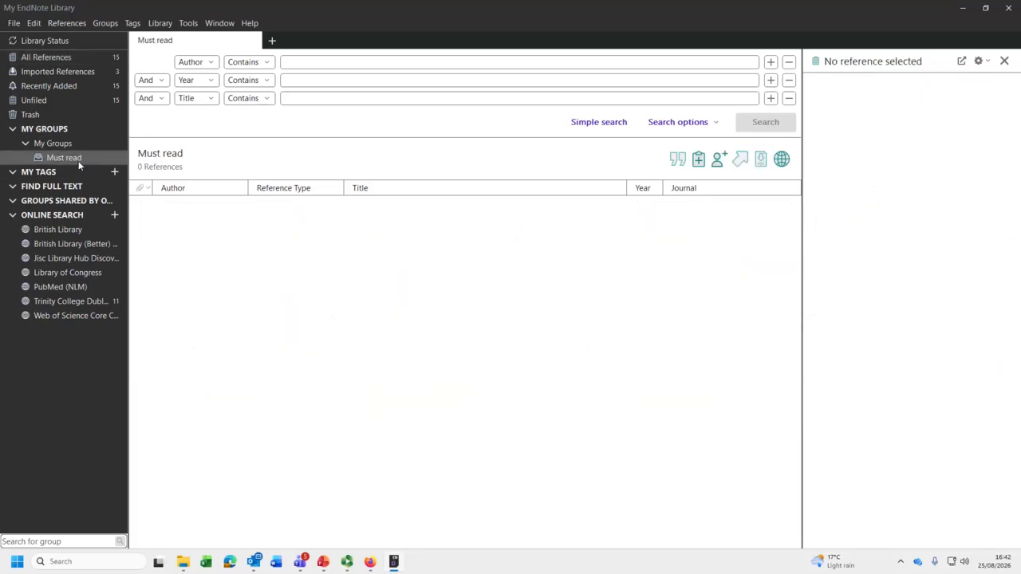
# Add "Bird flu: lessons from SARS", "Bird flu vaccines", "Bird-flu vaccine" and "GSK bird flu vaccine" from All References to the Must read group.
pyautogui.click(50, 58)
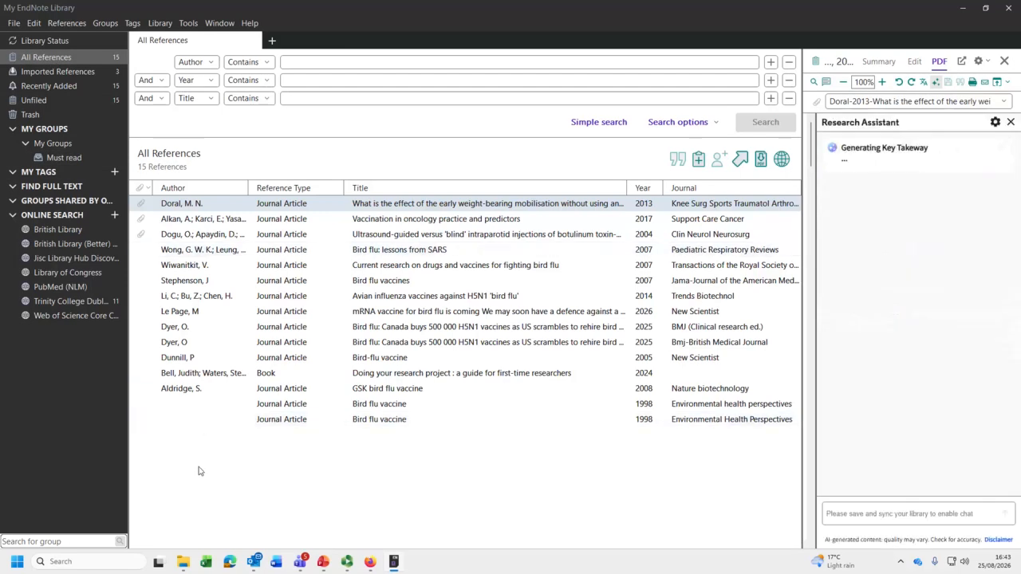
pyautogui.click(181, 389)
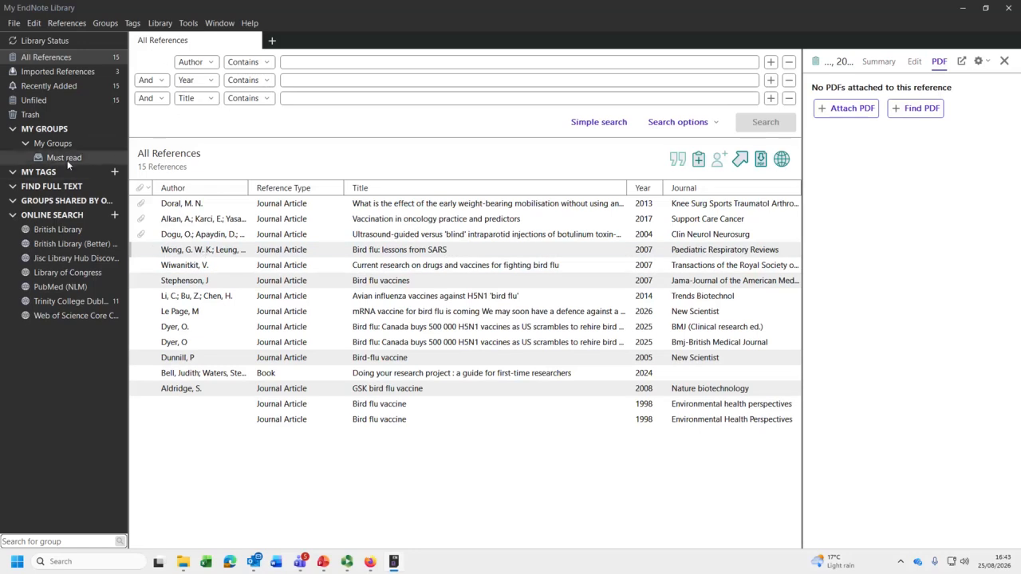
pyautogui.click(105, 26)
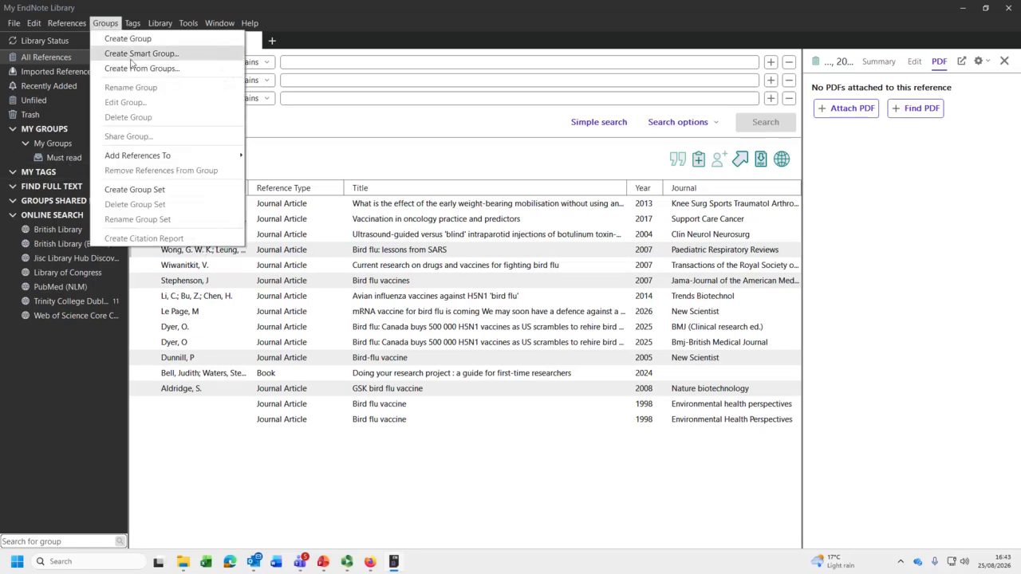
pyautogui.moveTo(163, 156)
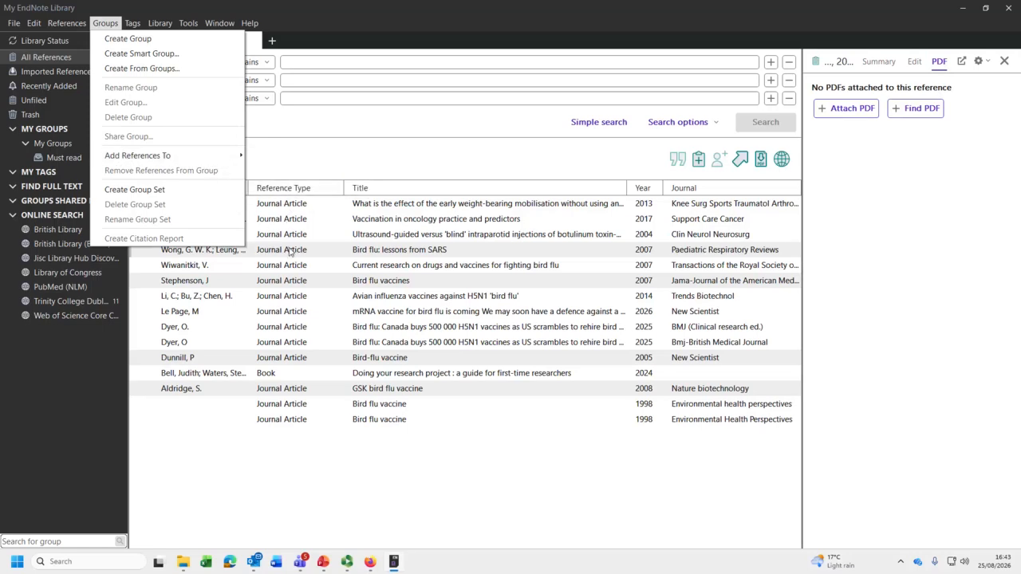
pyautogui.click(290, 249)
pyautogui.moveTo(289, 249); pyautogui.dragTo(111, 157)
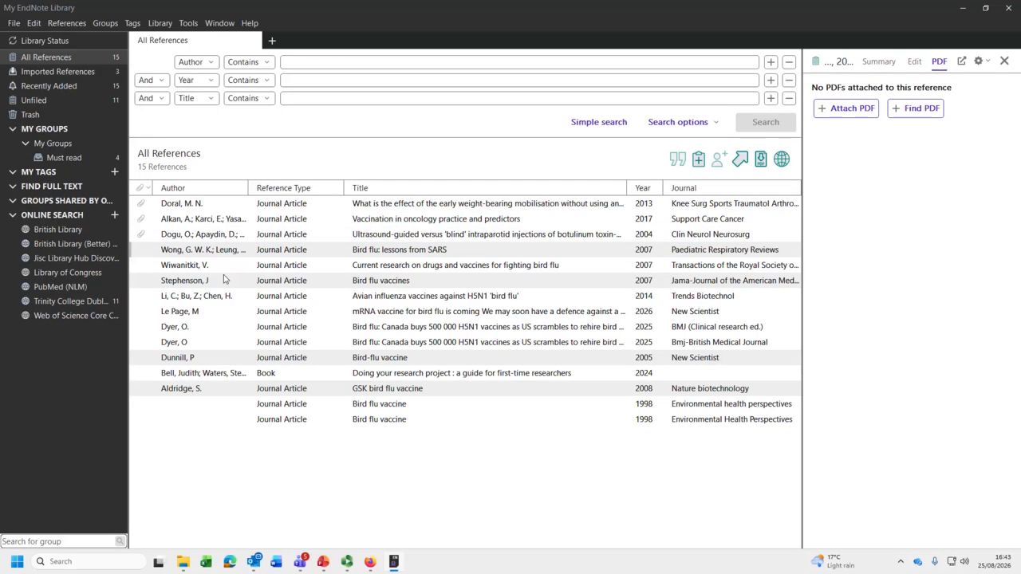
# Select all references in the Must read group and run Find Full Text on them.
pyautogui.click(72, 157)
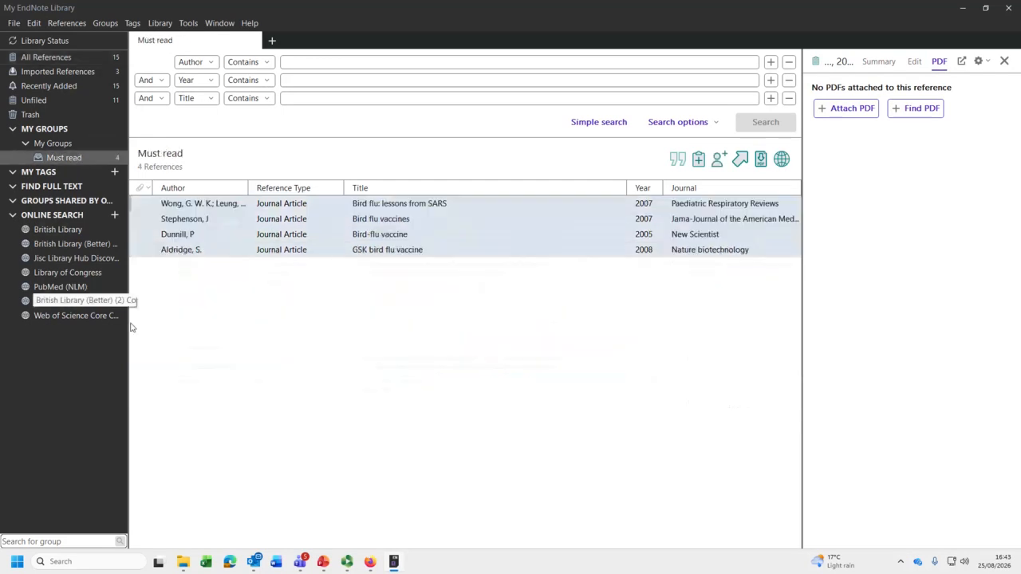
pyautogui.moveTo(291, 558)
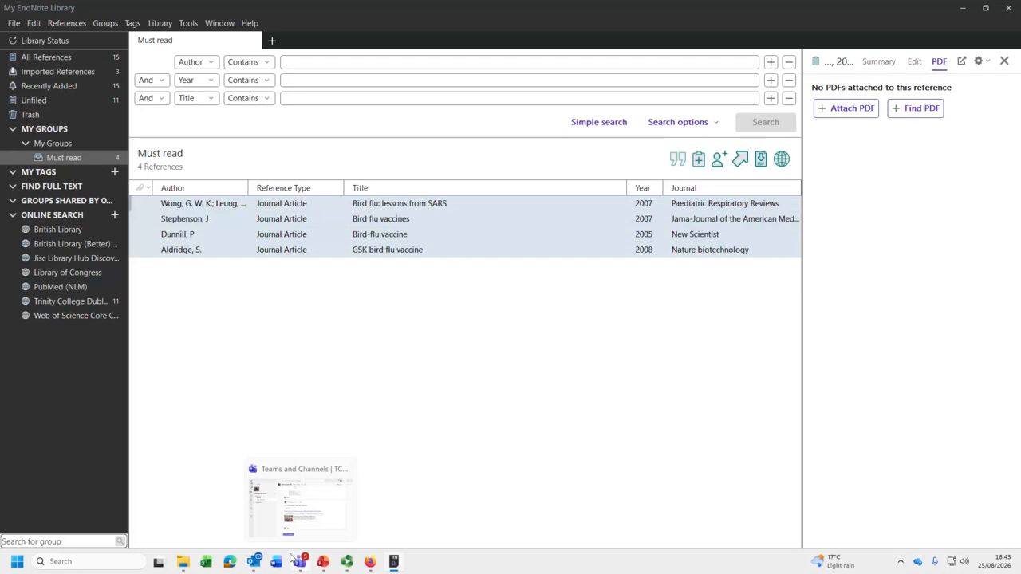
pyautogui.click(554, 458)
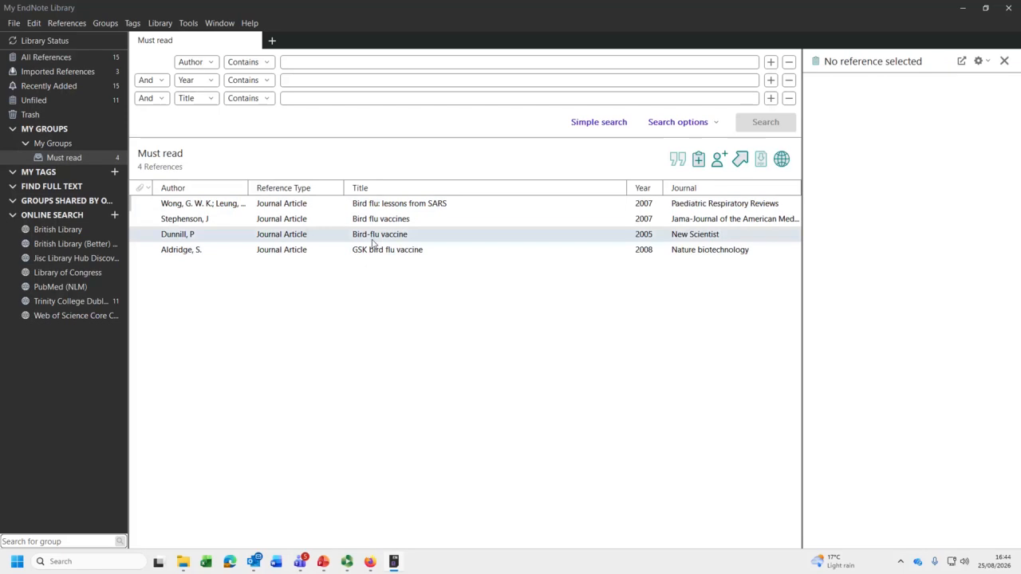
pyautogui.click(266, 204)
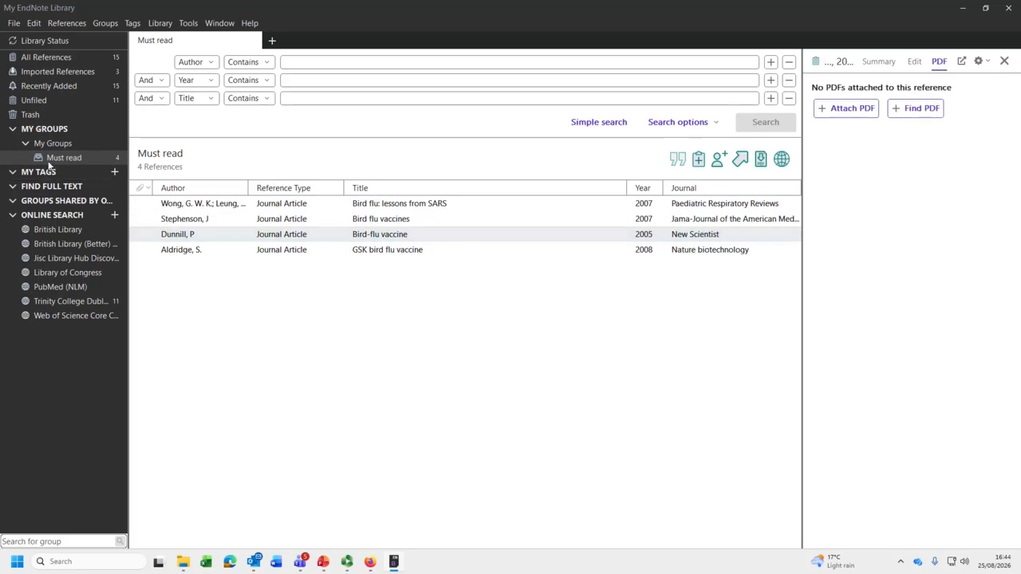
pyautogui.click(34, 23)
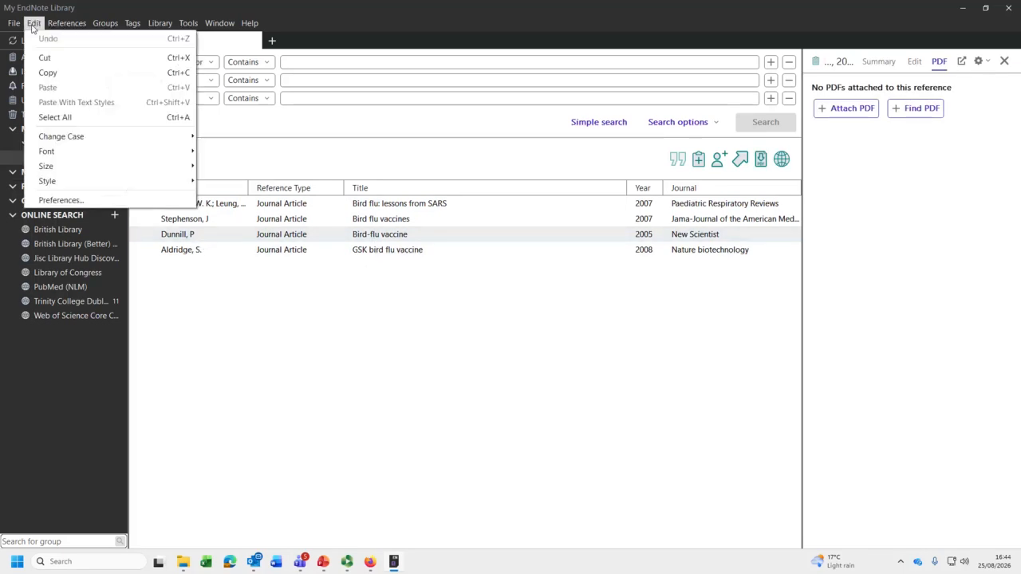
pyautogui.click(168, 119)
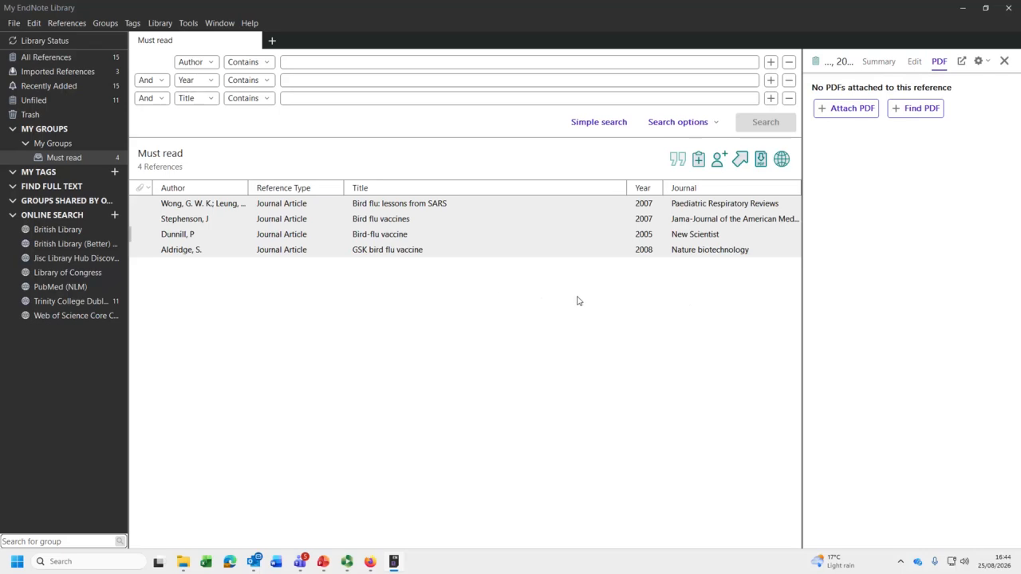
pyautogui.click(760, 161)
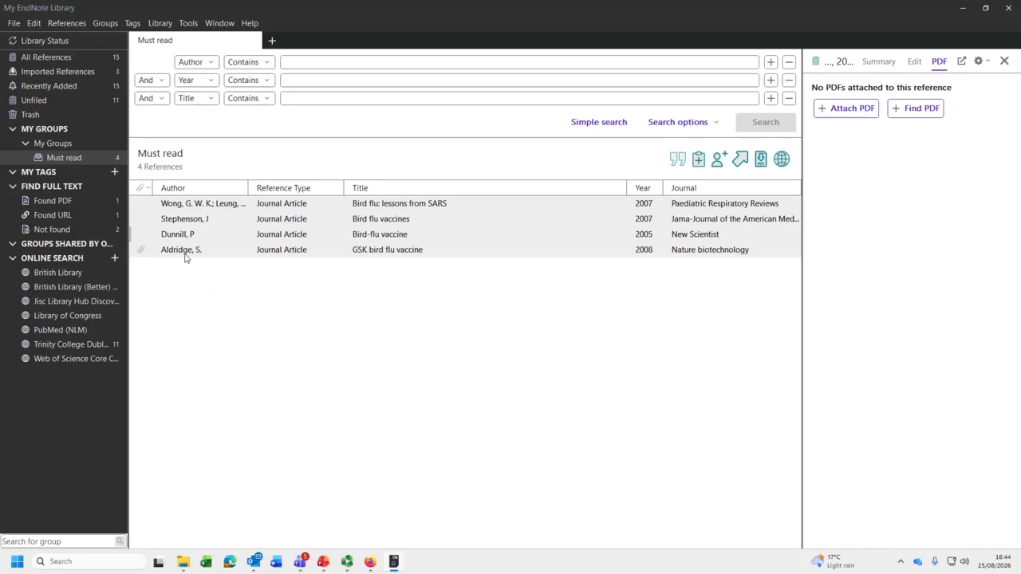
# Show the attached PDF of "GSK bird flu vaccine", close the Research Assistant and skim the article.
pyautogui.click(178, 251)
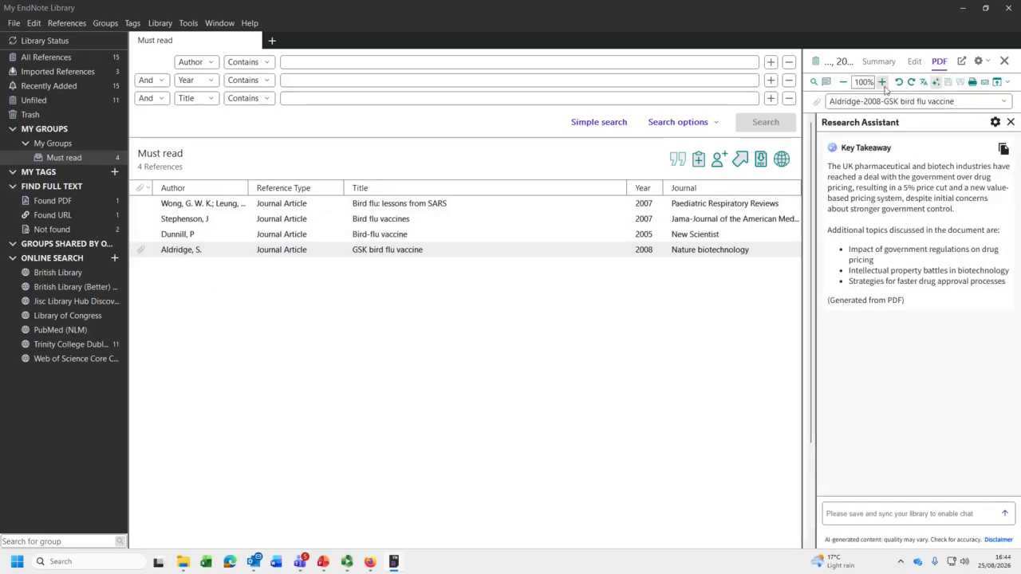
pyautogui.click(1010, 122)
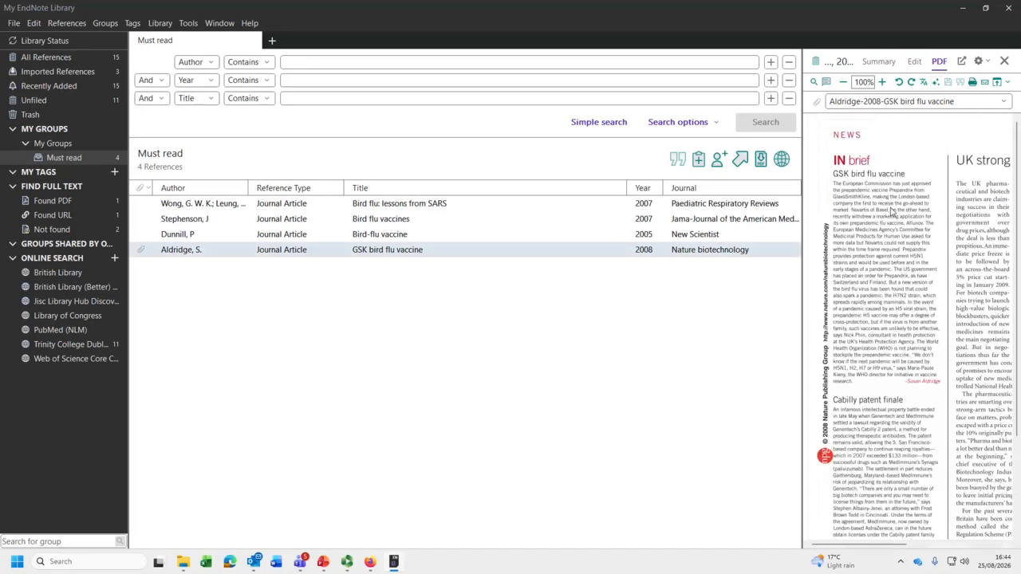
pyautogui.scroll(-2, 882, 264)
pyautogui.scroll(2, 882, 263)
# Open the "GSK bird flu vaccine" PDF in the web browser, skim the page and close the browser.
pyautogui.click(996, 83)
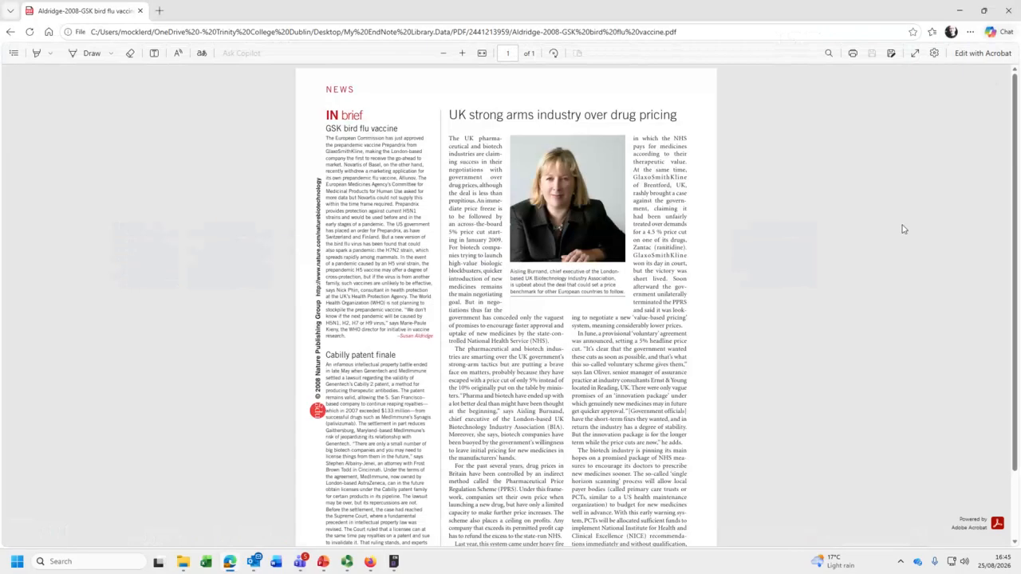
pyautogui.scroll(-1, 592, 300)
pyautogui.scroll(1, 592, 299)
pyautogui.click(1008, 10)
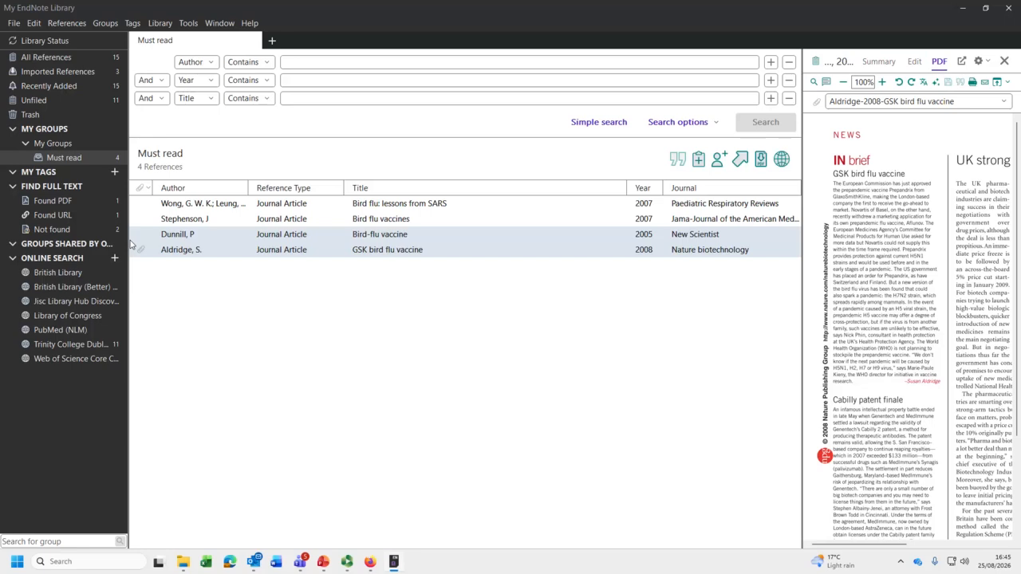
# Select every reference in All References and run Find Duplicates.
pyautogui.click(57, 56)
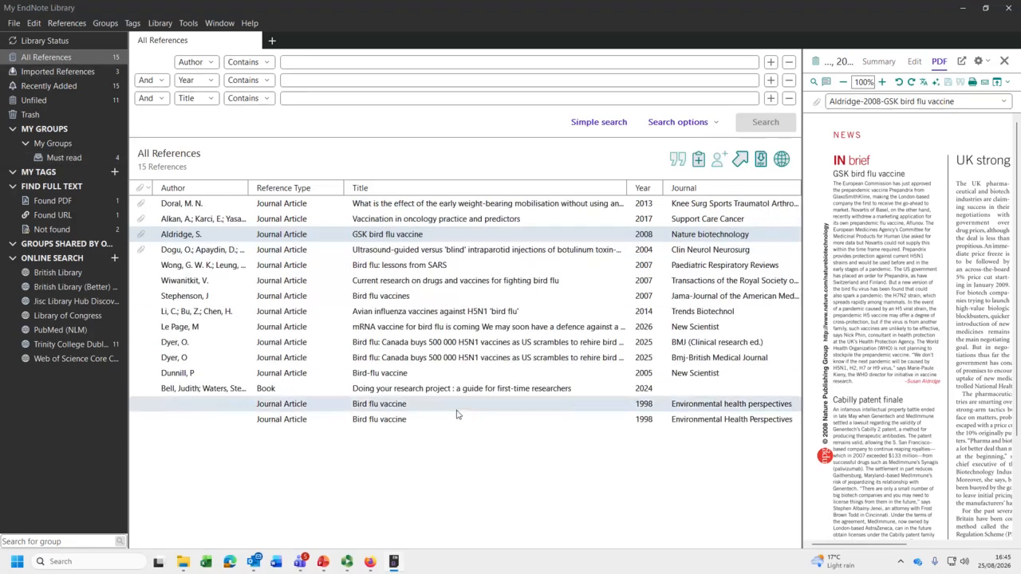
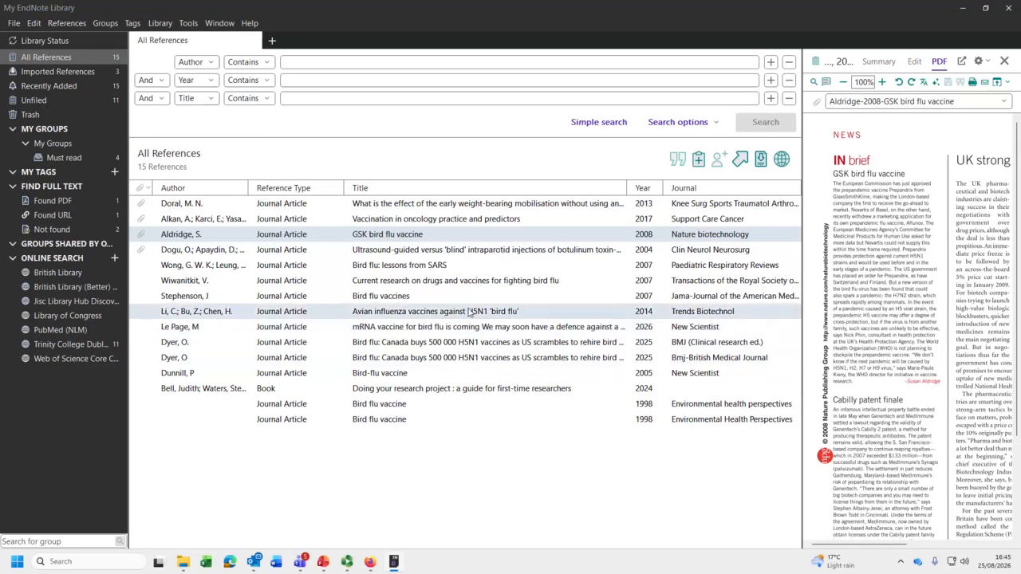
pyautogui.click(469, 312)
pyautogui.click(450, 389)
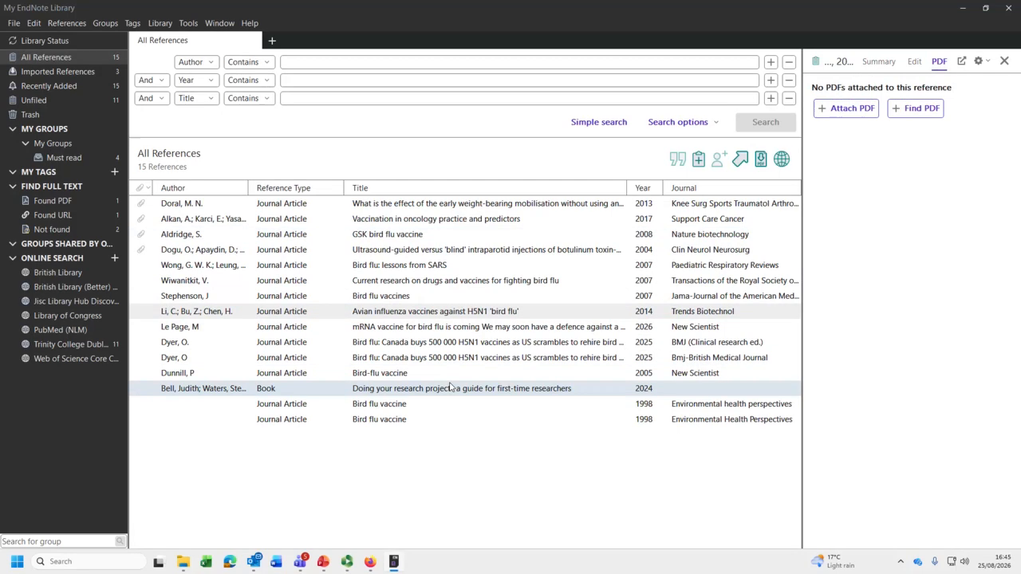
pyautogui.hotkey('ctrl', 'a')
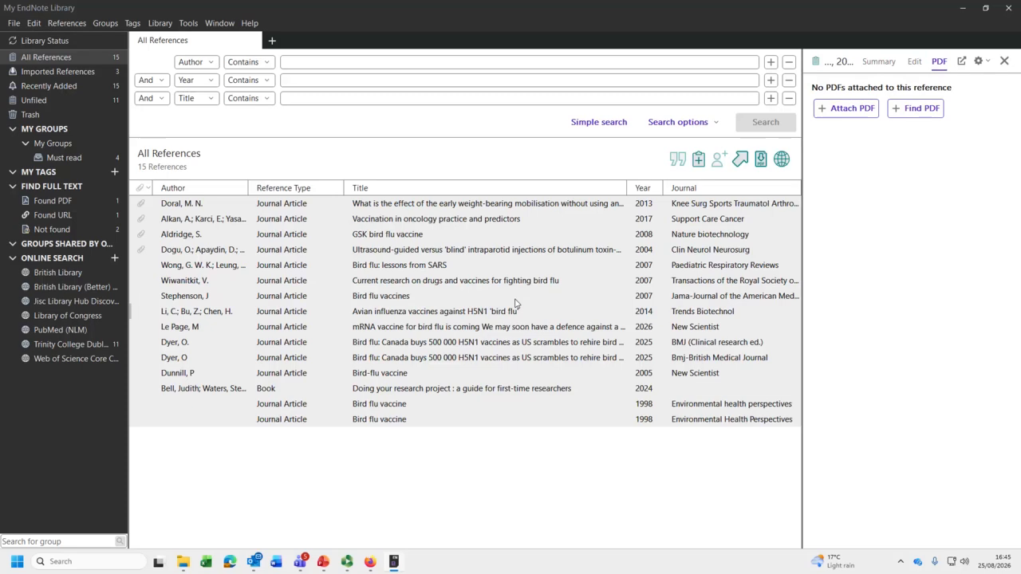
pyautogui.click(161, 26)
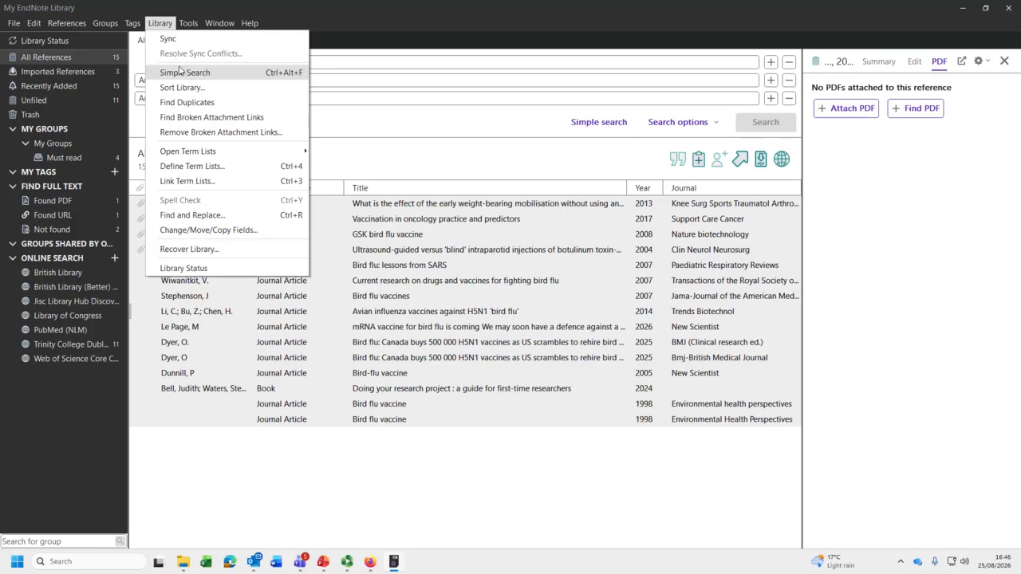
pyautogui.click(241, 104)
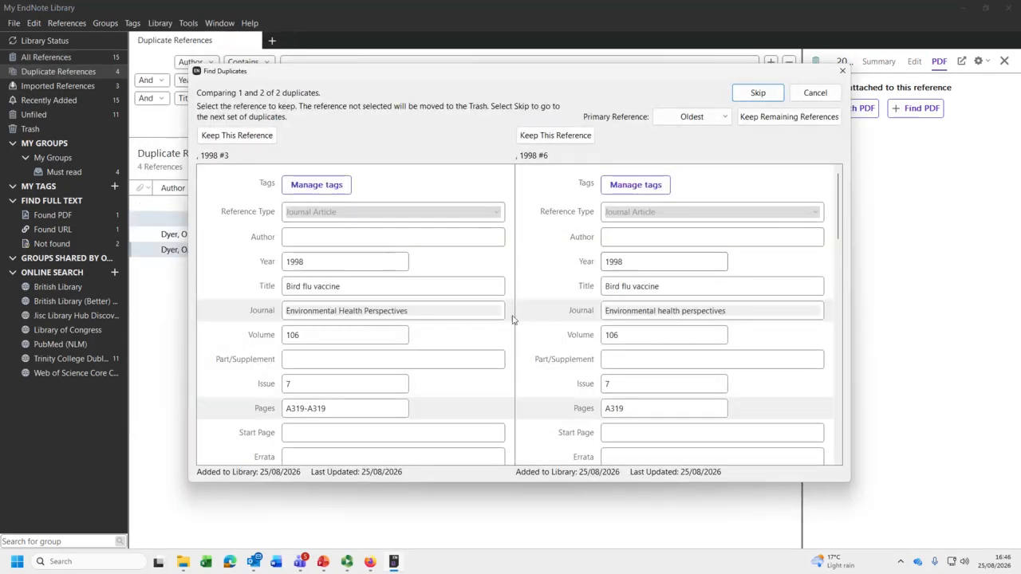
# Compare the fields of the two 1998 "Bird flu vaccine" duplicates and keep reference #6, the record with the DOI.
pyautogui.scroll(-2, 514, 319)
pyautogui.scroll(-2, 513, 319)
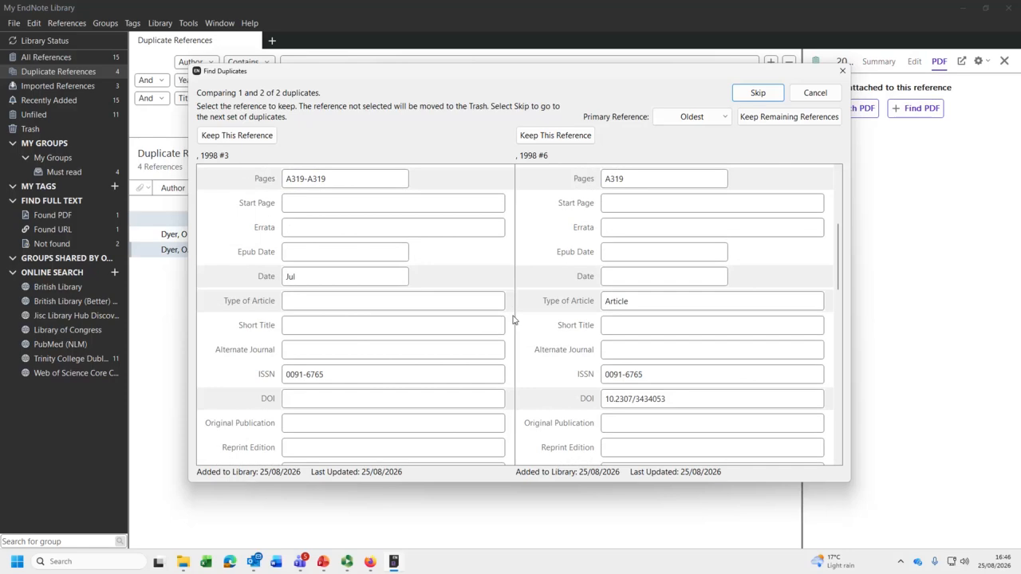
pyautogui.scroll(1, 513, 319)
pyautogui.scroll(2, 515, 319)
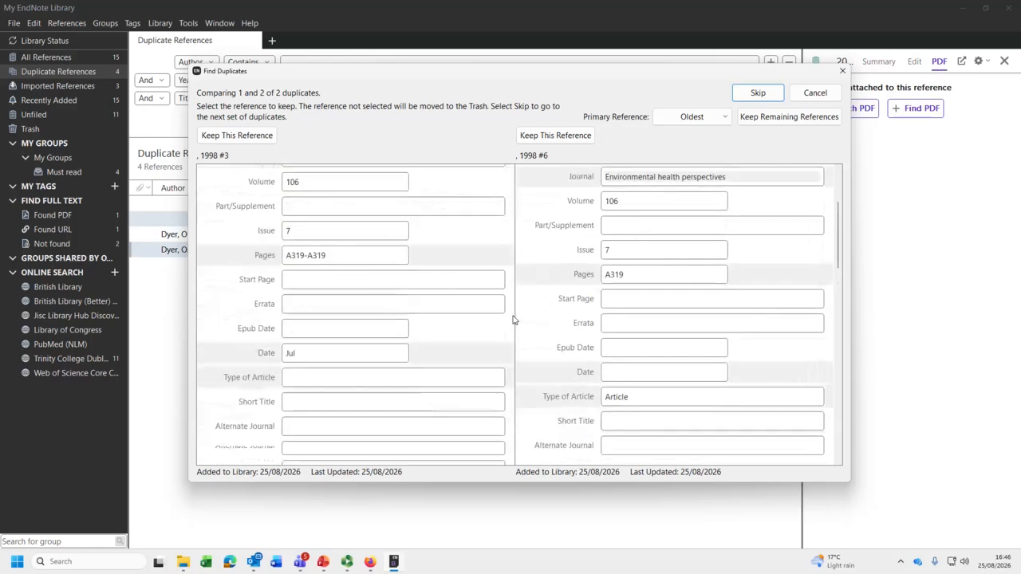
pyautogui.scroll(-4, 514, 319)
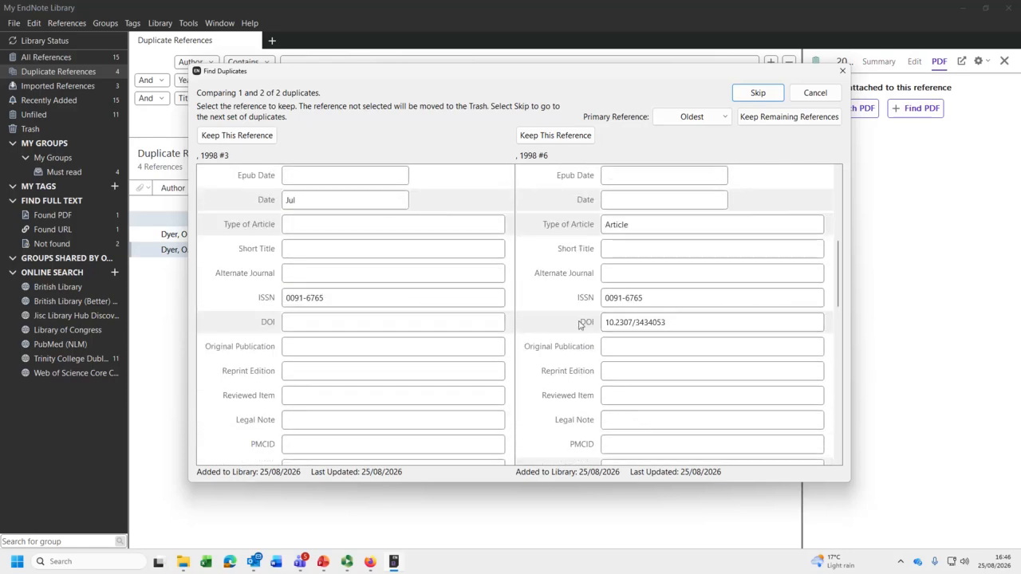
pyautogui.click(559, 139)
# Compare the fields of the two 2025 "Bird flu: Canada buys 500 000 H5N1 vaccines" duplicates and keep reference #9.
pyautogui.scroll(-2, 518, 347)
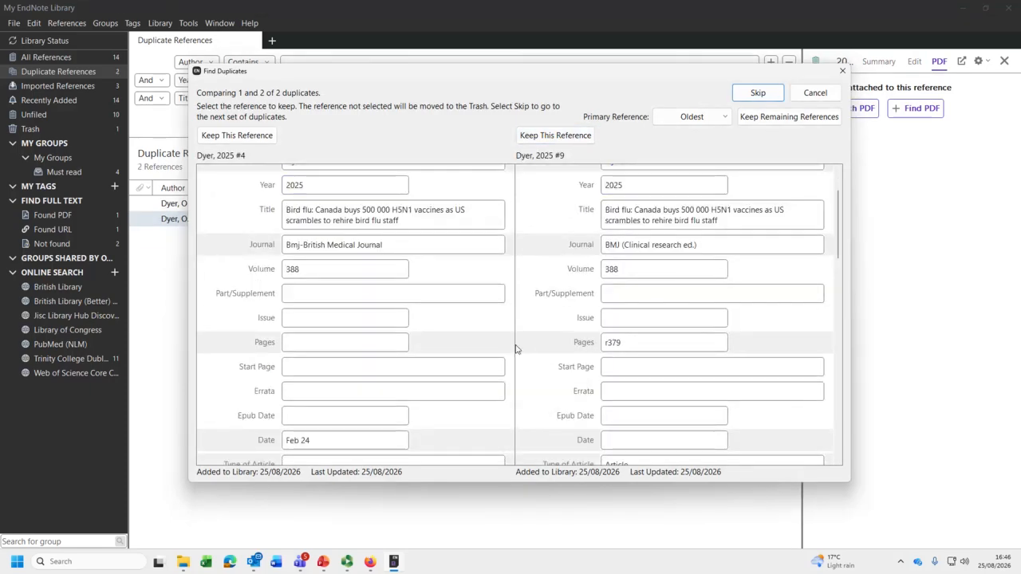
pyautogui.scroll(2, 524, 246)
pyautogui.scroll(-11, 543, 321)
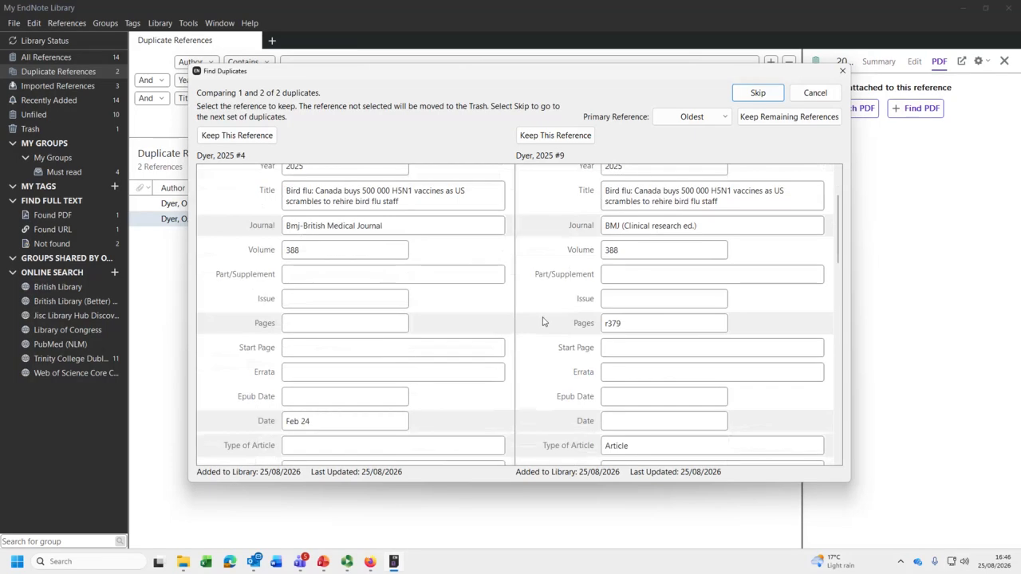
pyautogui.scroll(3, 543, 321)
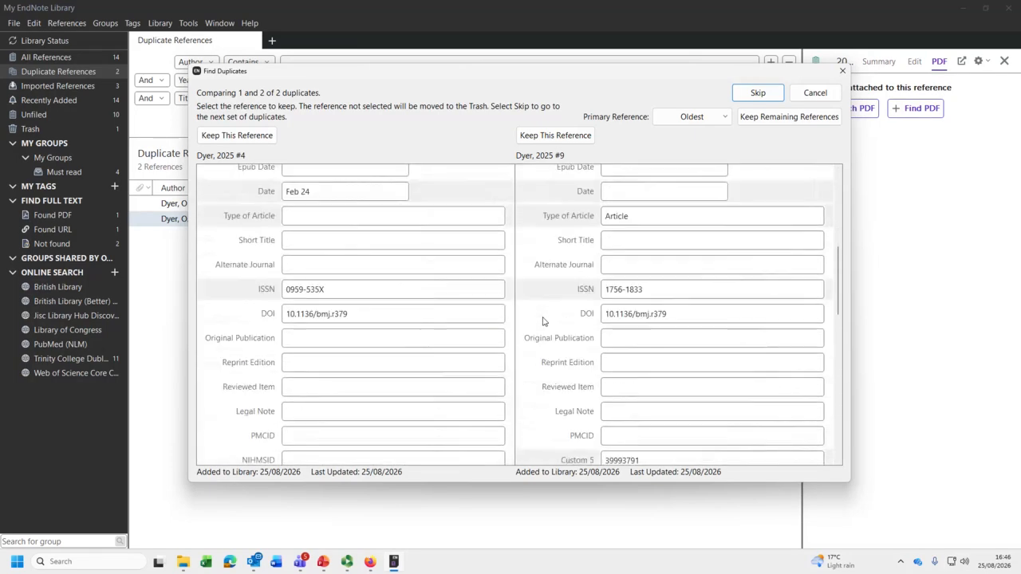
pyautogui.click(558, 135)
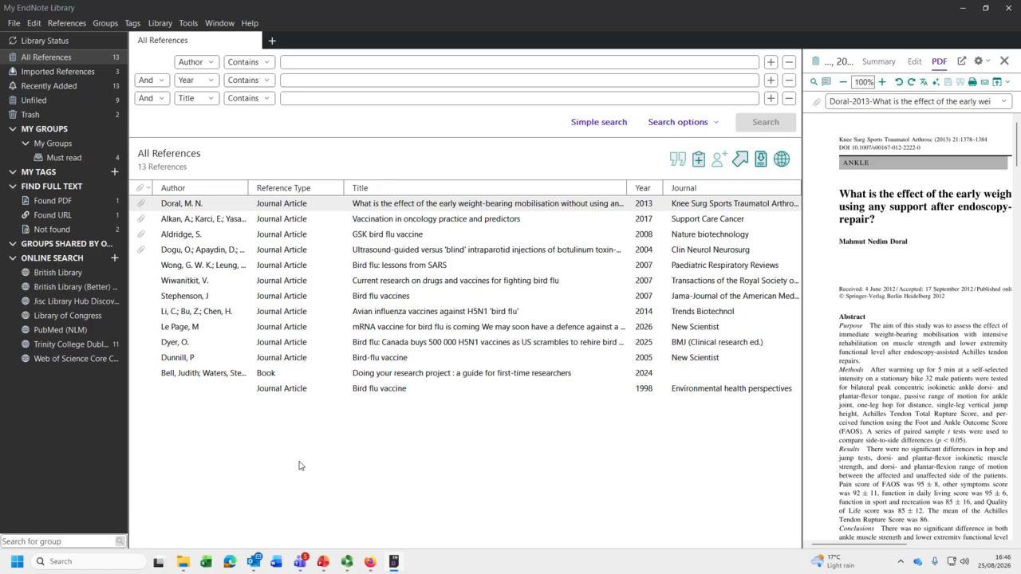
# Switch to Word, create a blank document and show the EndNote 2025 tools.
pyautogui.click(273, 566)
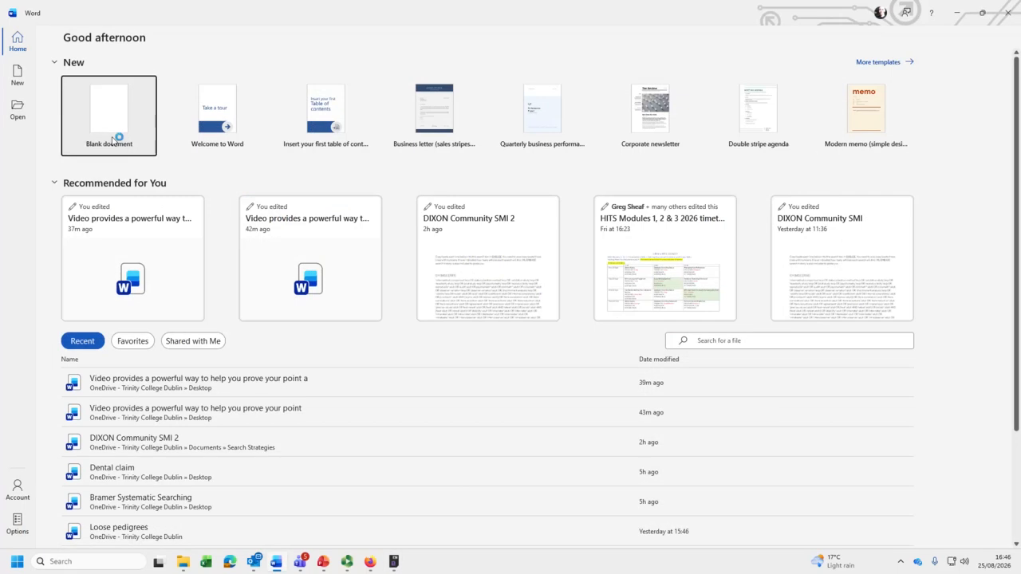
pyautogui.click(112, 136)
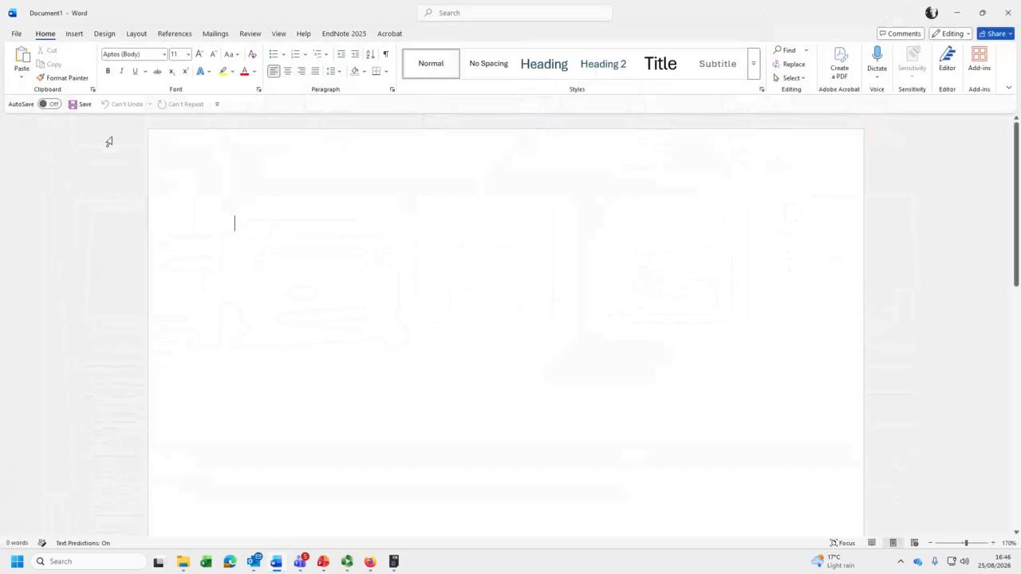
pyautogui.click(343, 36)
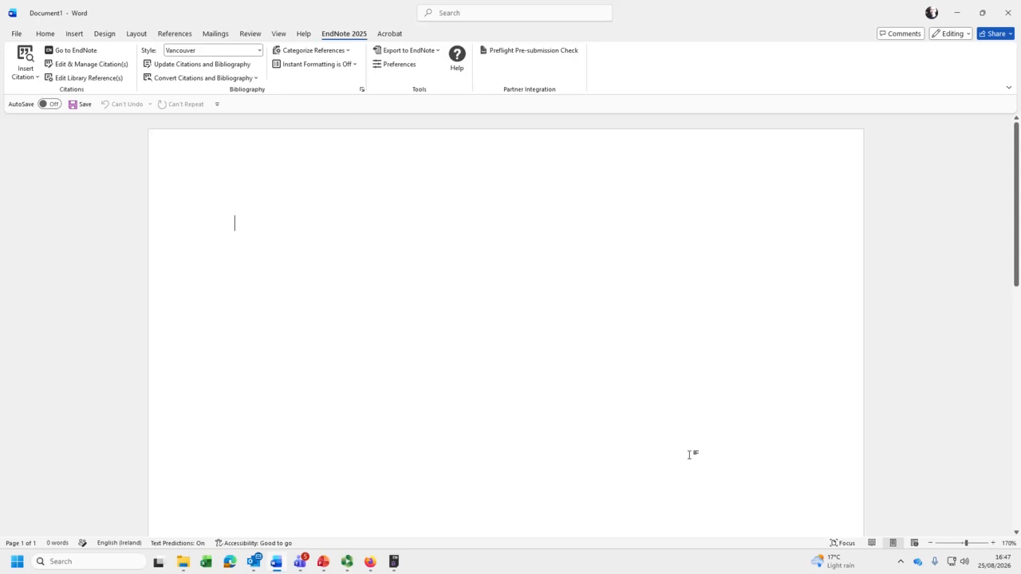
# Fill the document with sample text using =rand(6,6) and skim the generated paragraphs.
pyautogui.write('=rand()')
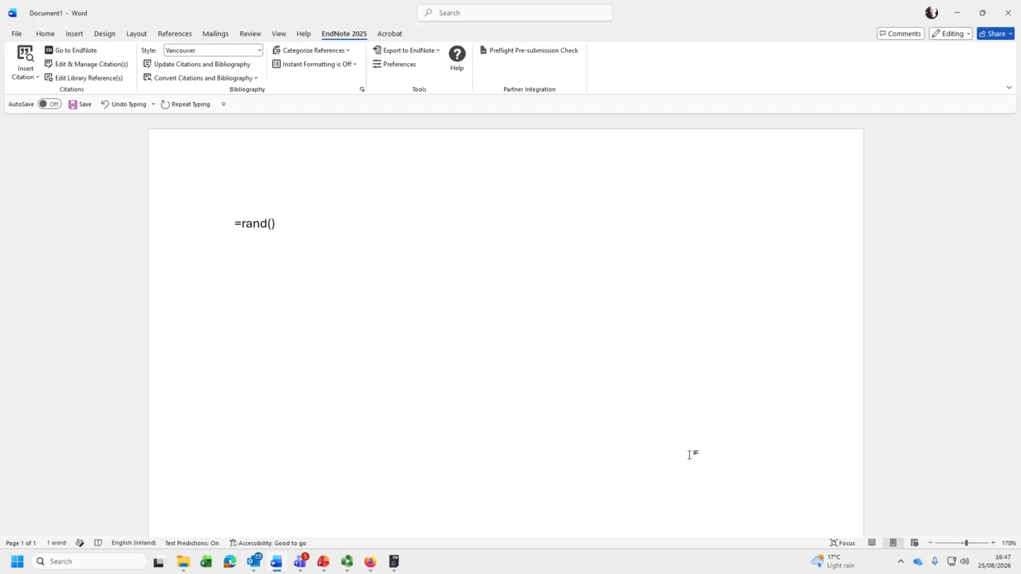
pyautogui.write('6,6')
pyautogui.press('Return')
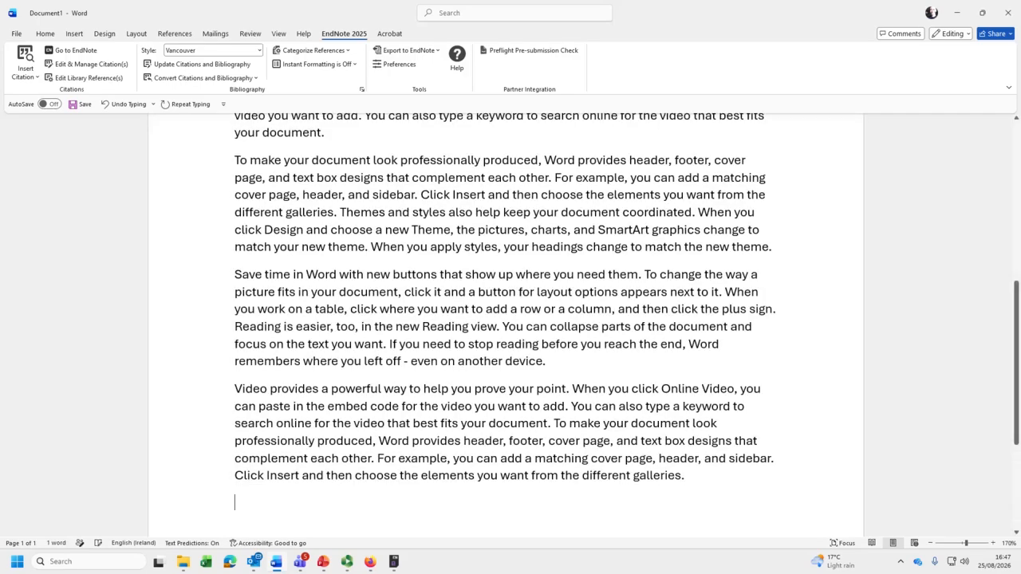
pyautogui.scroll(5, 668, 294)
pyautogui.scroll(3, 669, 294)
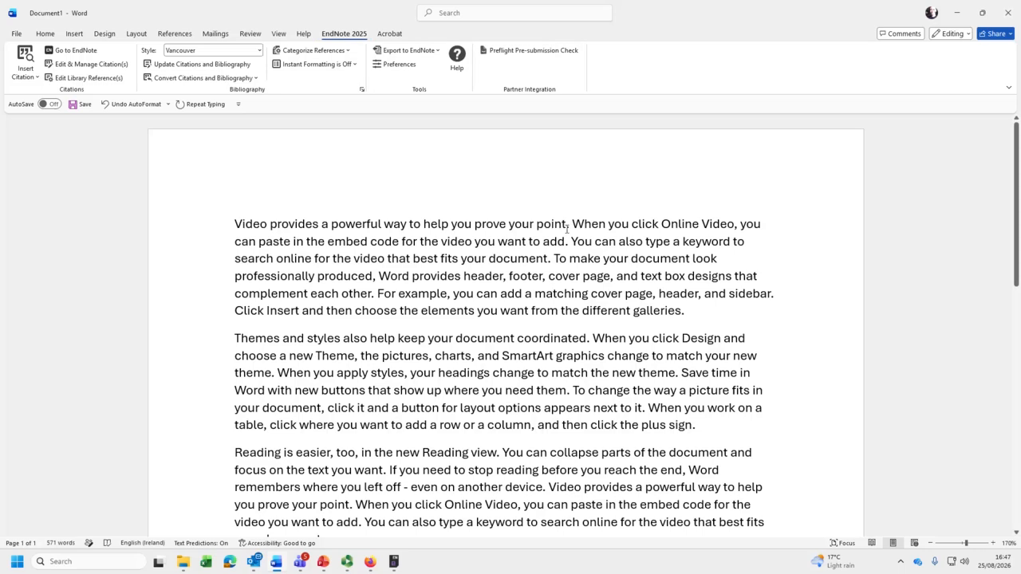
pyautogui.scroll(-5, 409, 326)
pyautogui.scroll(5, 393, 309)
# Add a space before the full stop of the first sentence and try to insert an EndNote citation there.
pyautogui.click(566, 225)
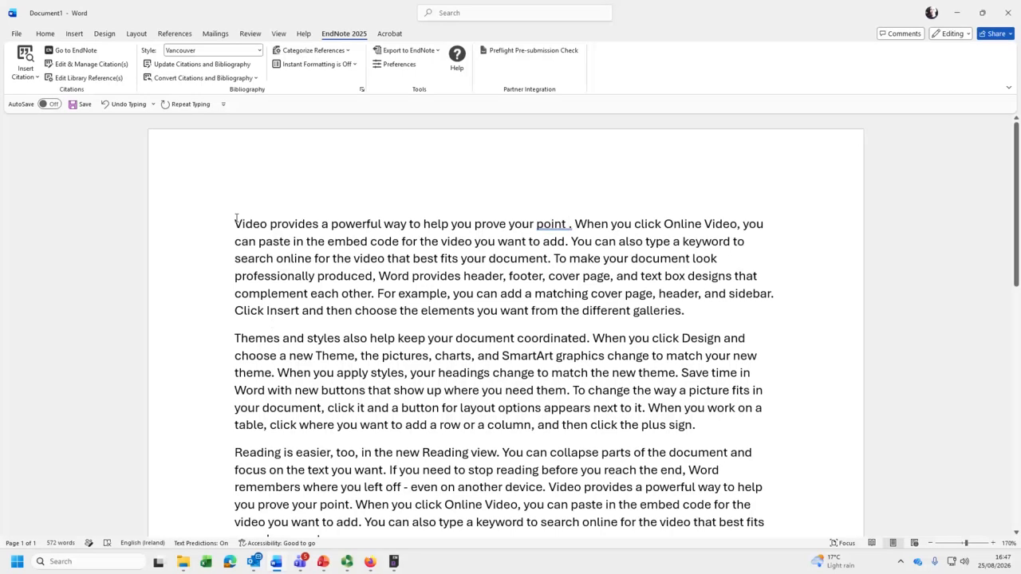
pyautogui.doubleClick(569, 224)
pyautogui.click(567, 244)
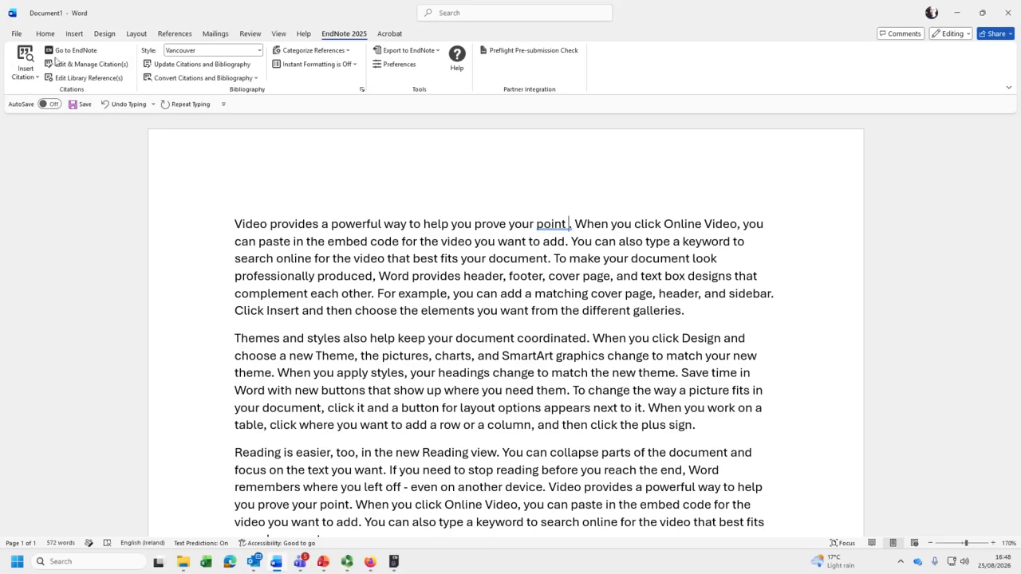
pyautogui.click(26, 59)
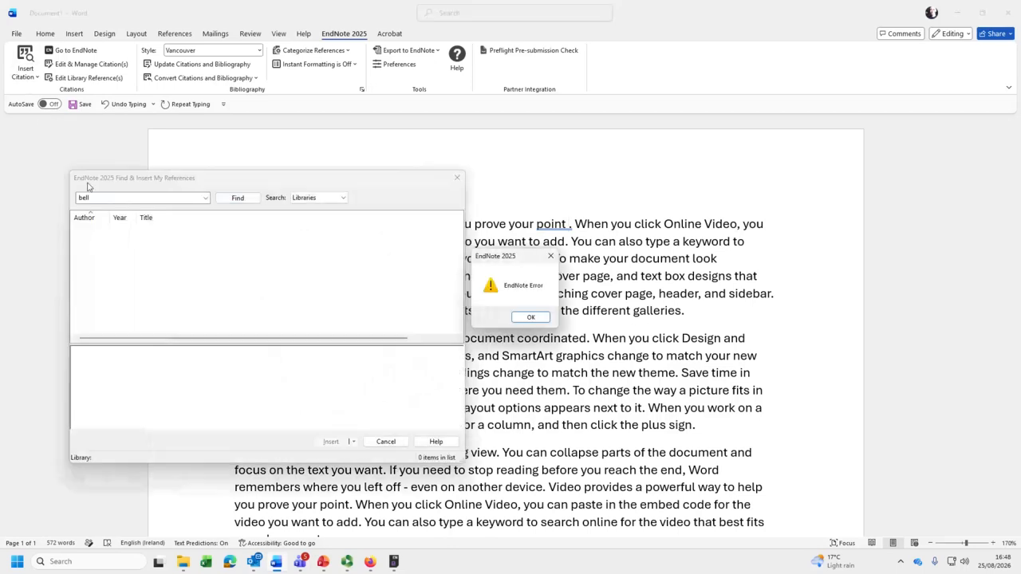
pyautogui.click(531, 317)
# Close EndNote and the Find & Insert My References window, and restart EndNote from the desktop.
pyautogui.click(389, 564)
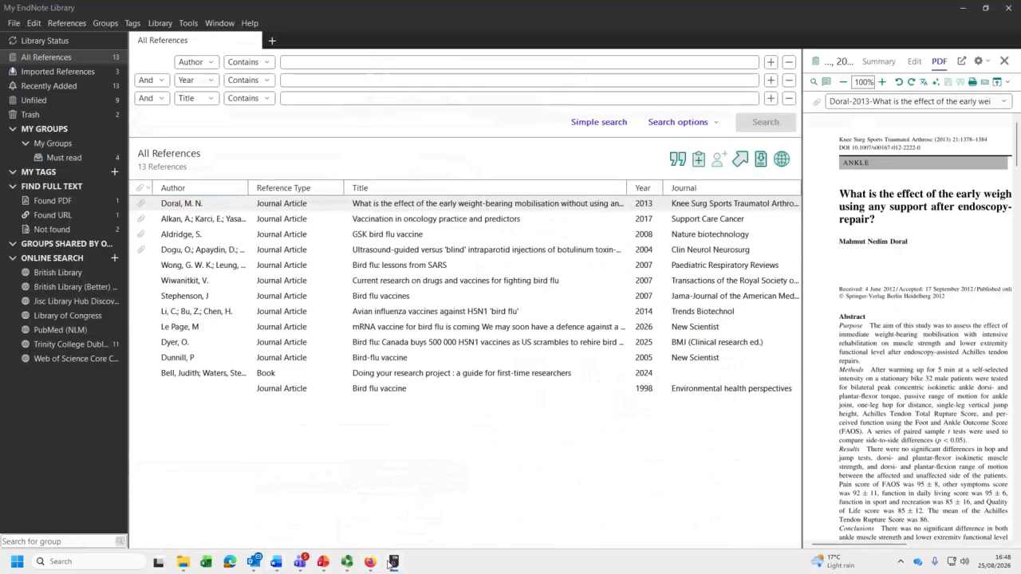
pyautogui.click(1009, 8)
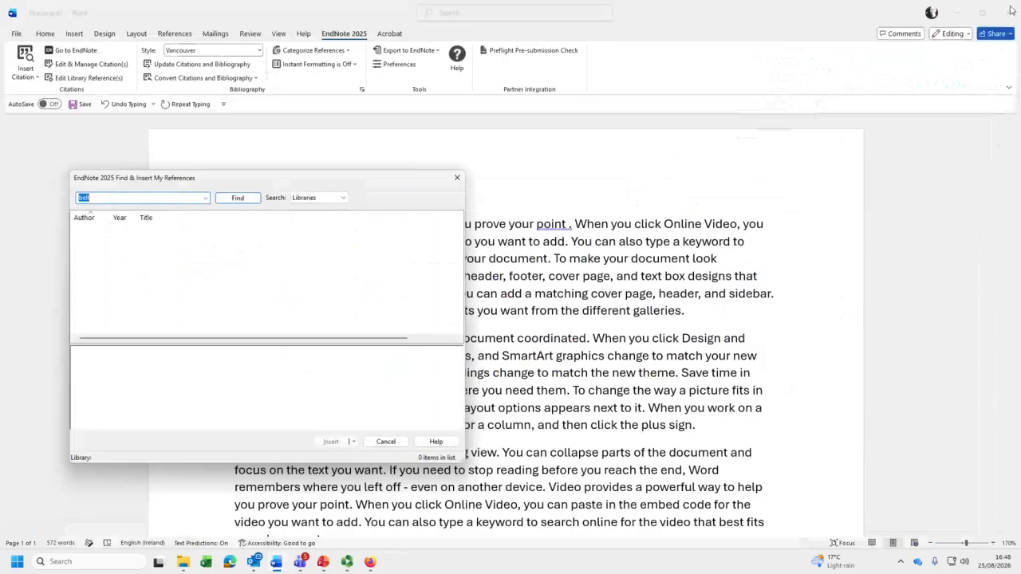
pyautogui.click(456, 179)
pyautogui.click(959, 13)
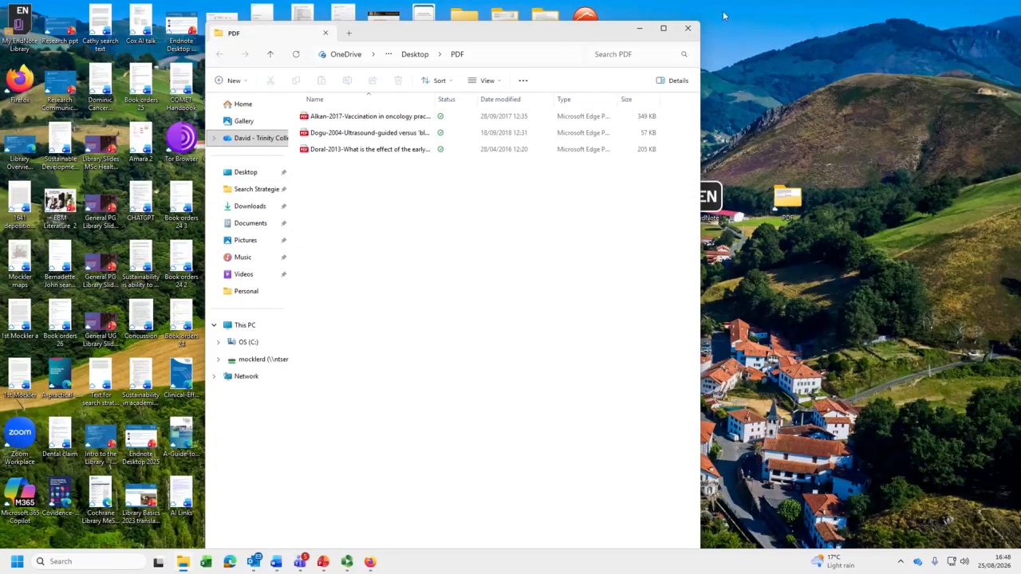
pyautogui.click(686, 28)
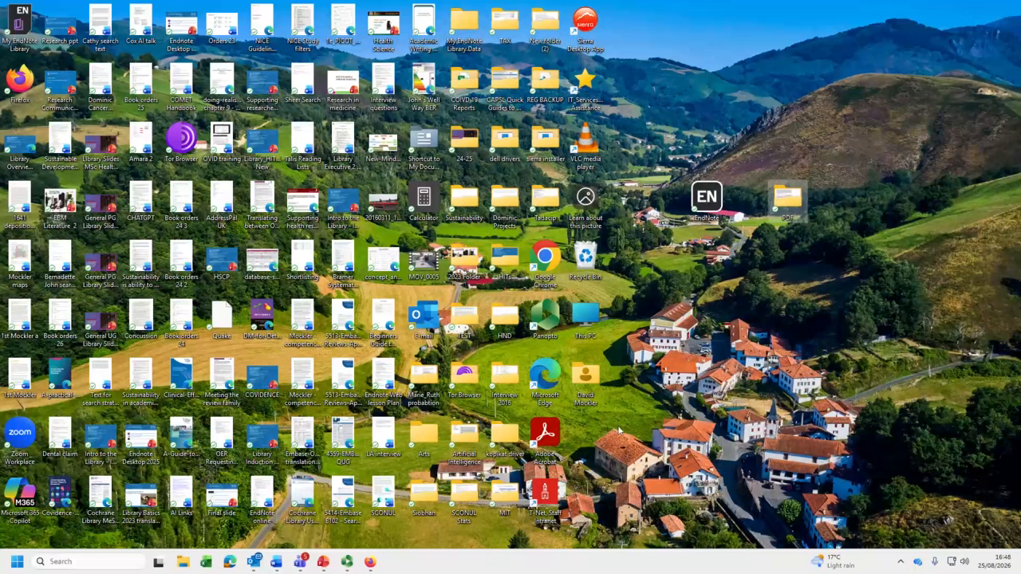
pyautogui.click(702, 206)
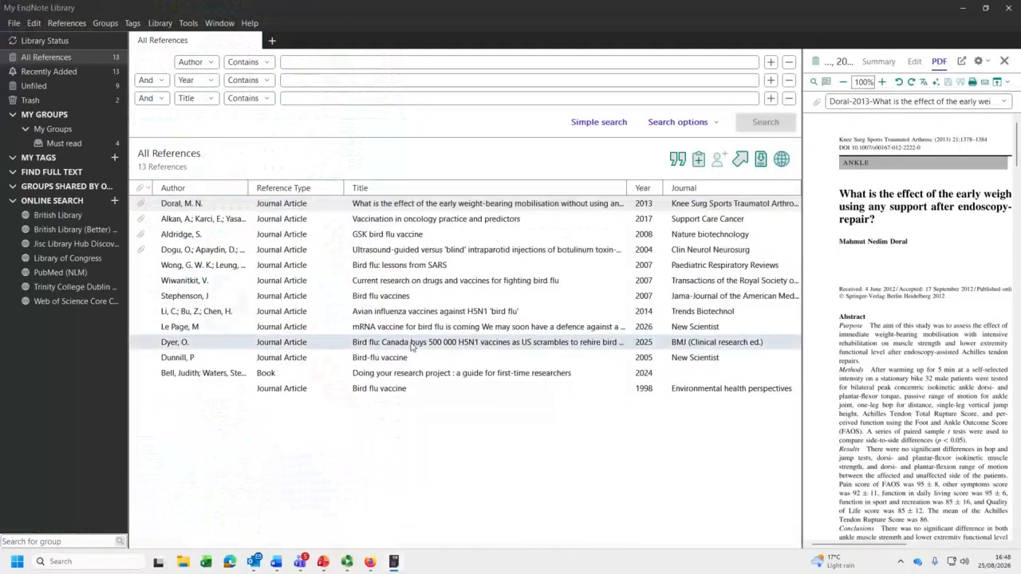
# In Word, cite the 2024 book "Doing your research project" before the first sentence's full stop and check its bibliography entry.
pyautogui.click(276, 561)
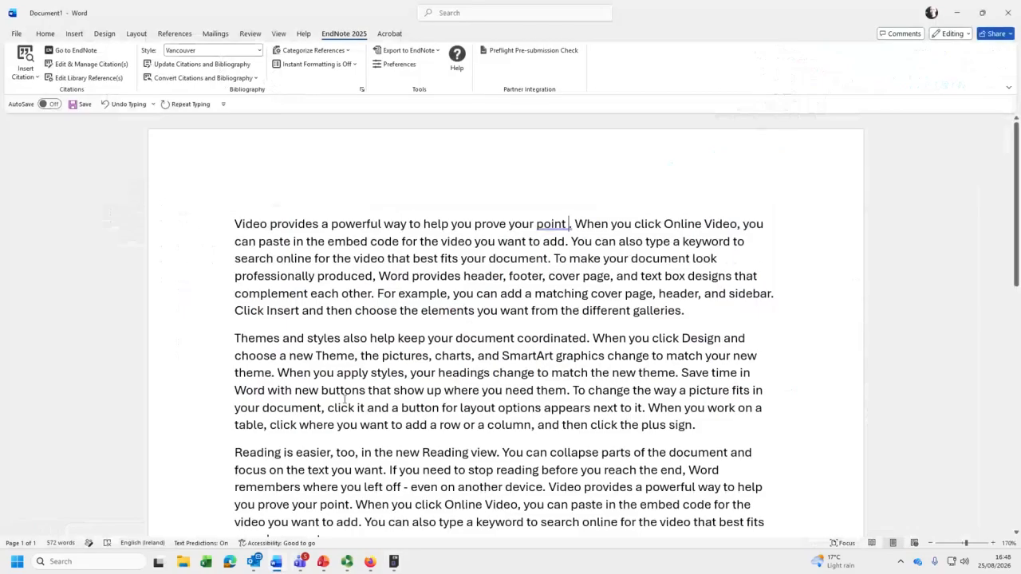
pyautogui.click(20, 72)
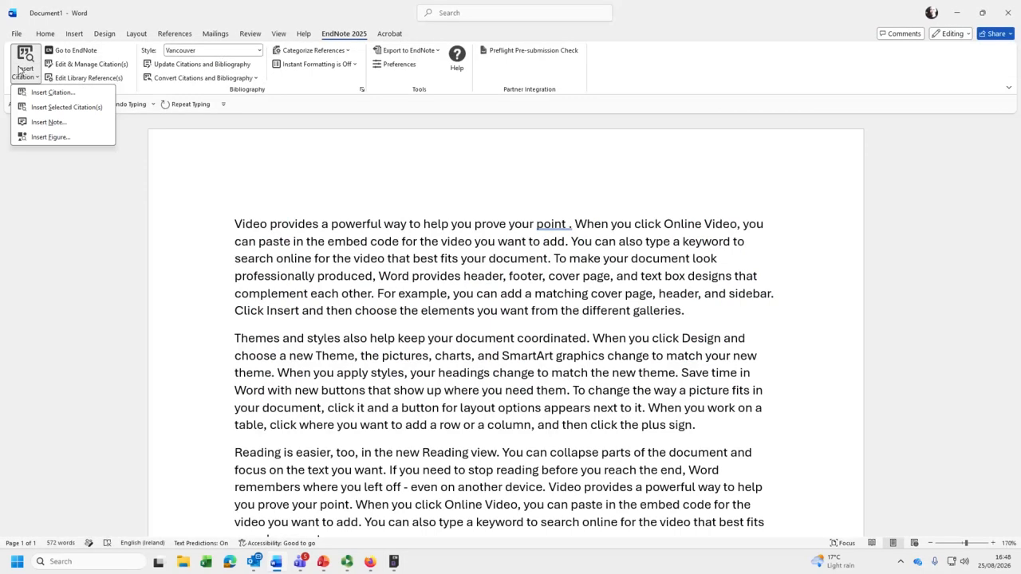
pyautogui.click(41, 94)
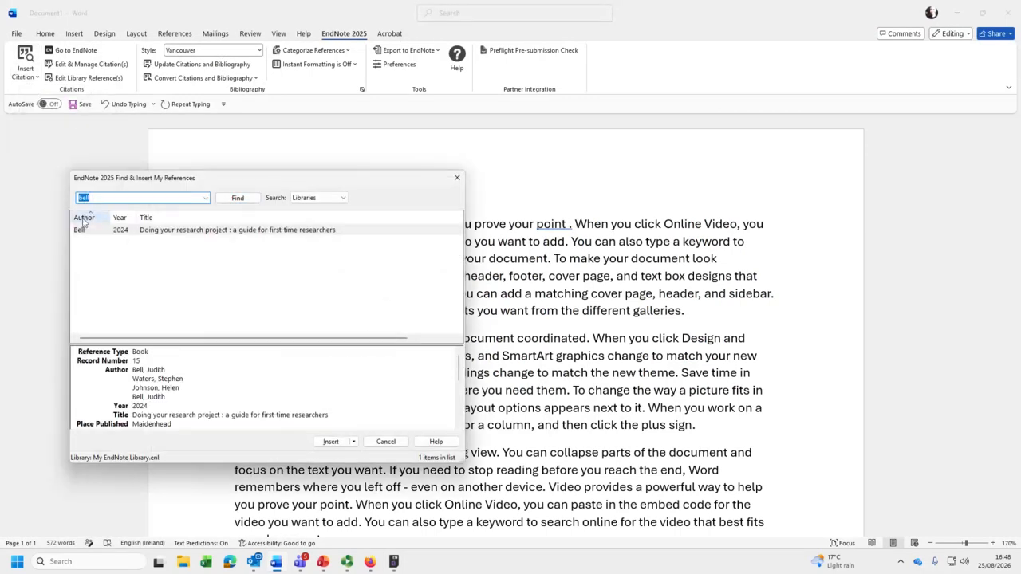
pyautogui.click(159, 233)
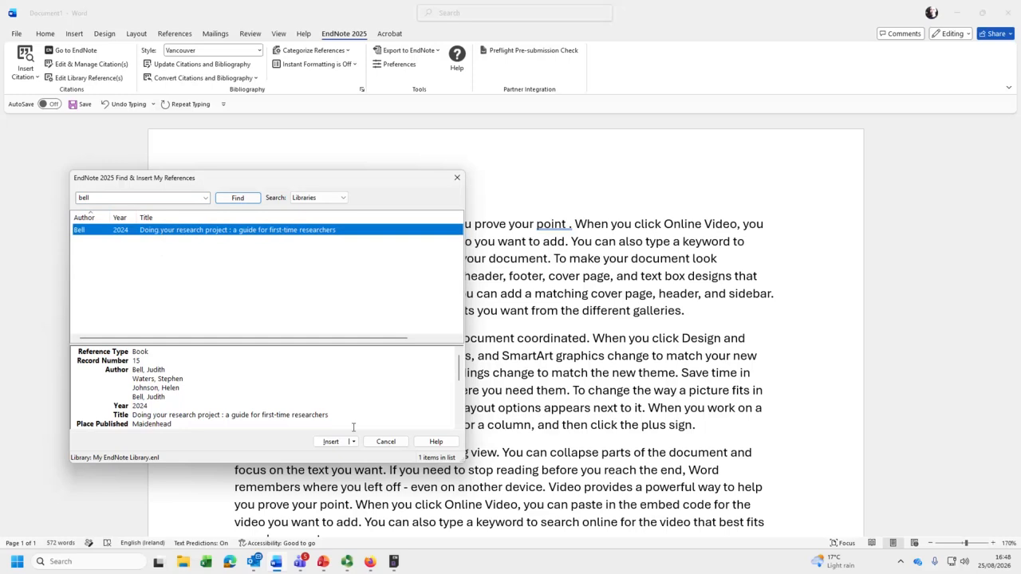
pyautogui.click(335, 440)
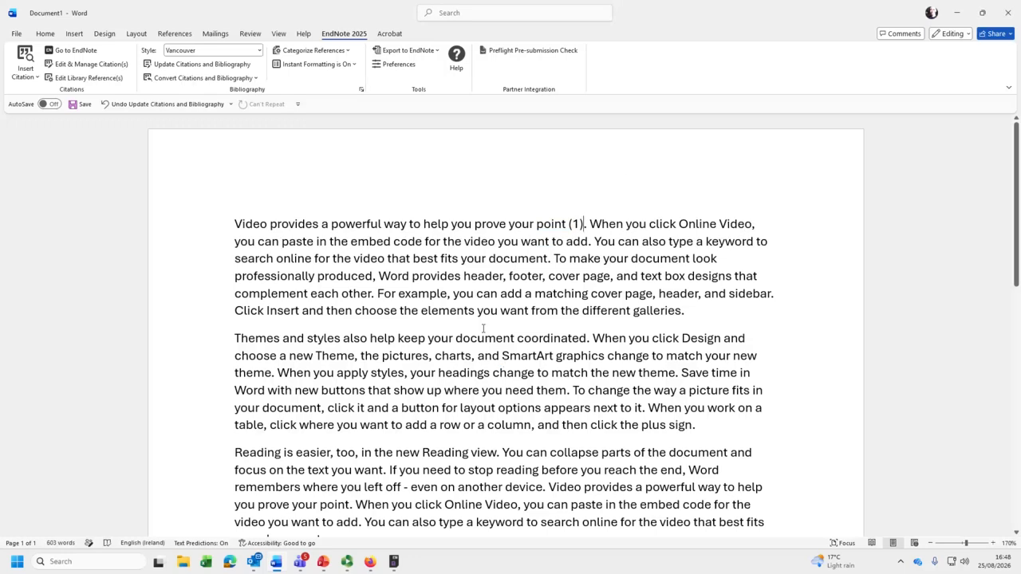
pyautogui.scroll(-12, 447, 339)
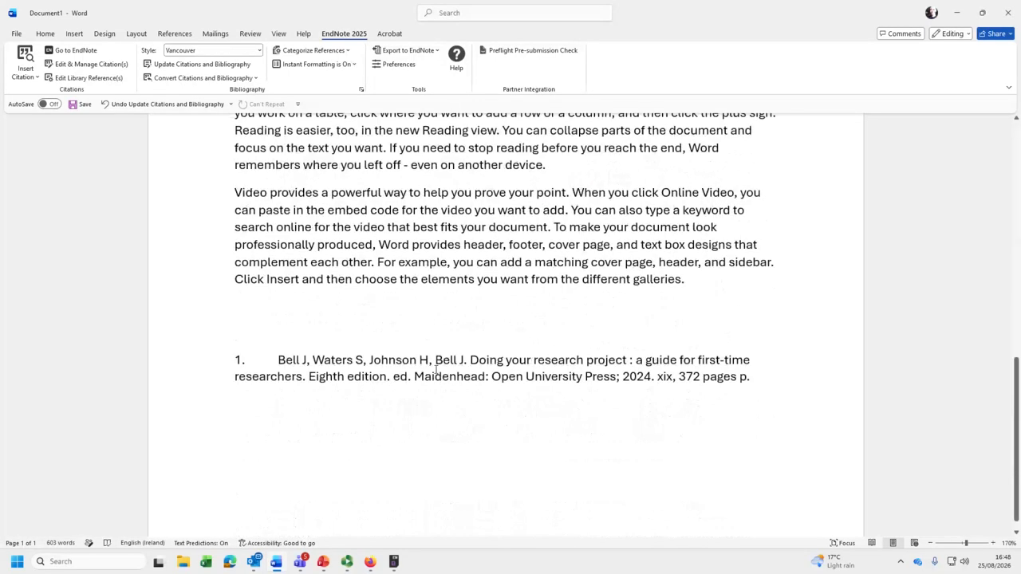
pyautogui.scroll(12, 437, 369)
# Preview the citation in the APA 7th and Turabian 9th Footnote styles, and set the output style back to Vancouver.
pyautogui.click(571, 224)
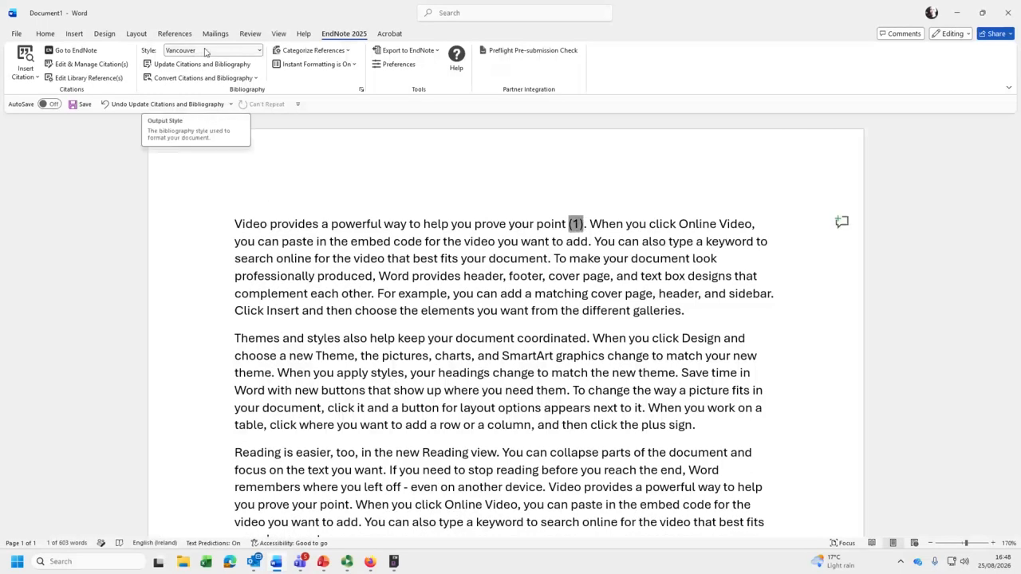
pyautogui.click(259, 51)
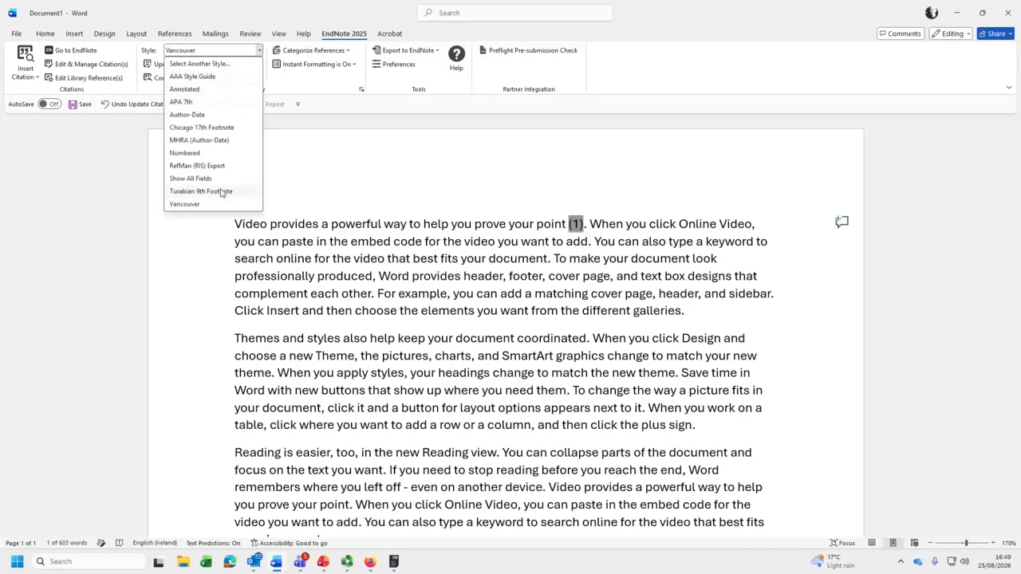
pyautogui.click(204, 102)
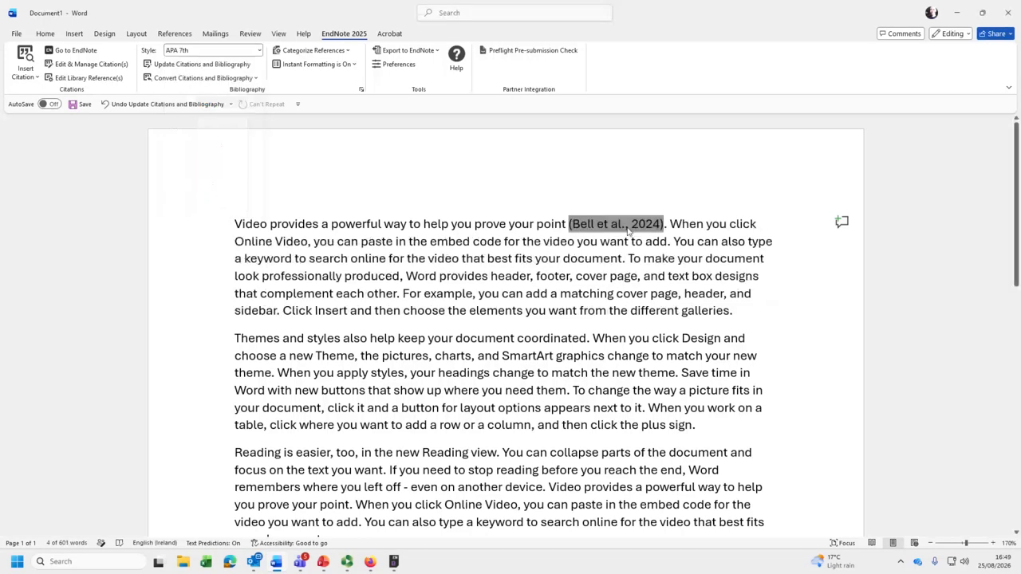
pyautogui.click(260, 51)
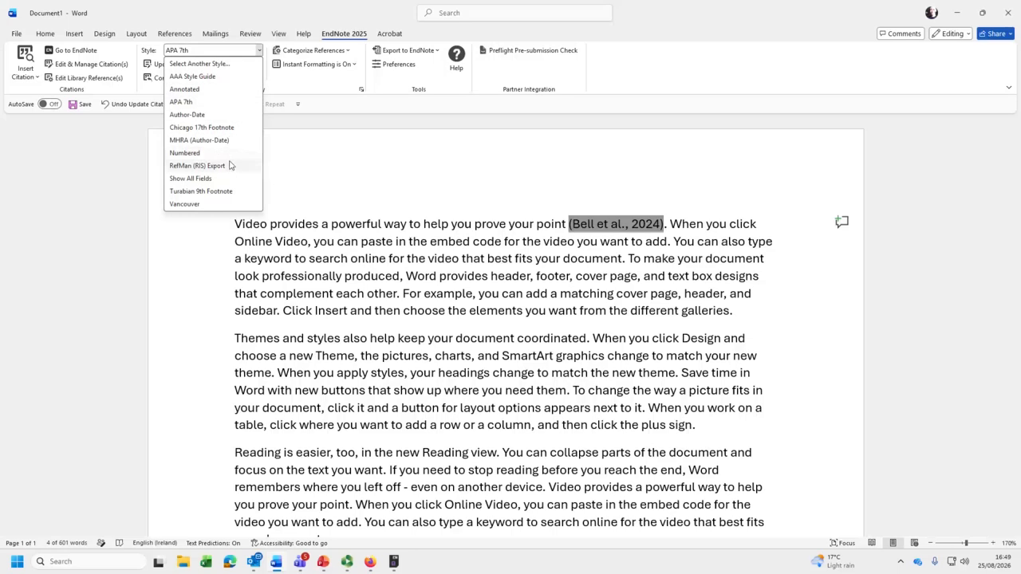
pyautogui.click(230, 192)
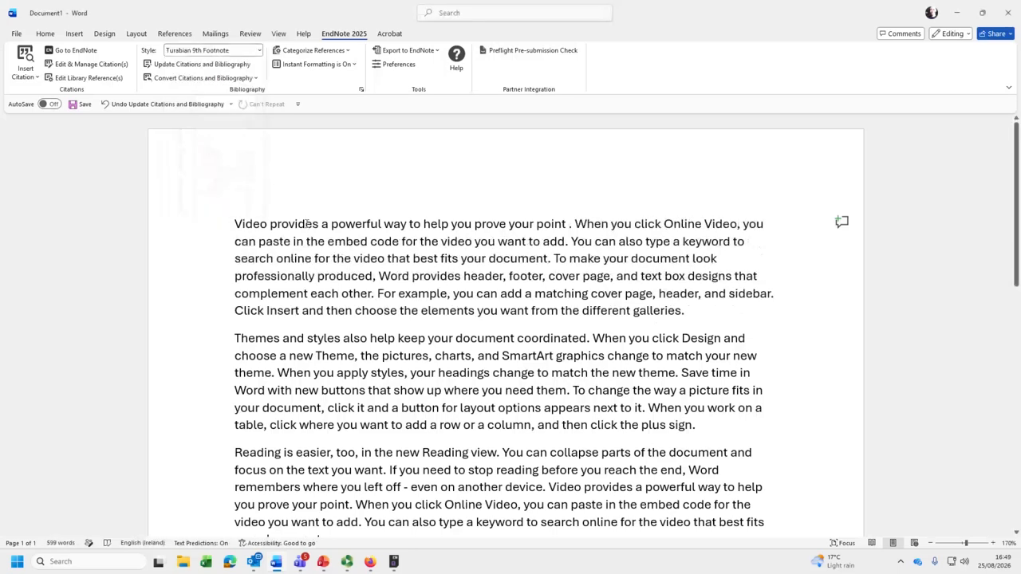
pyautogui.click(260, 50)
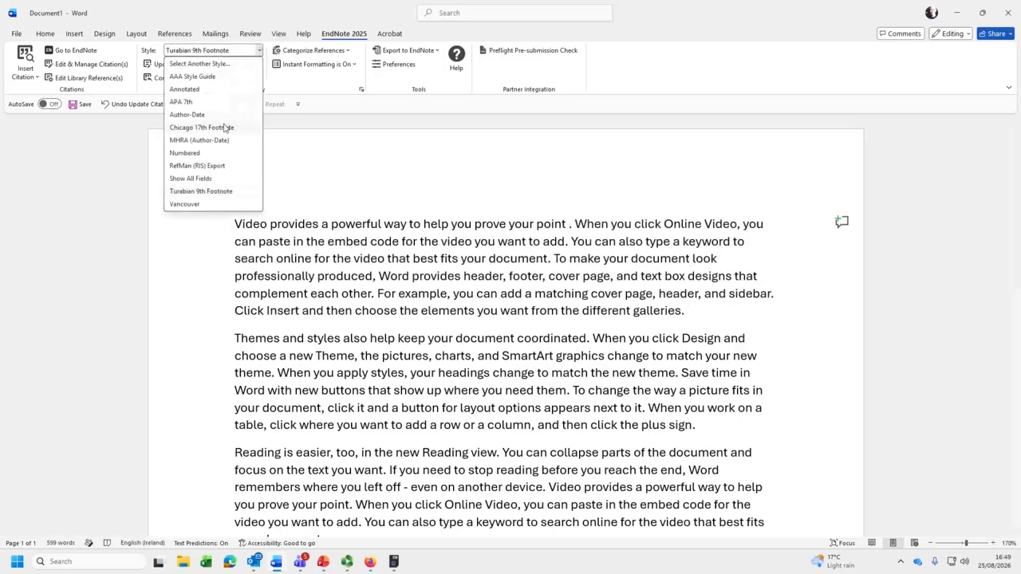
pyautogui.click(185, 204)
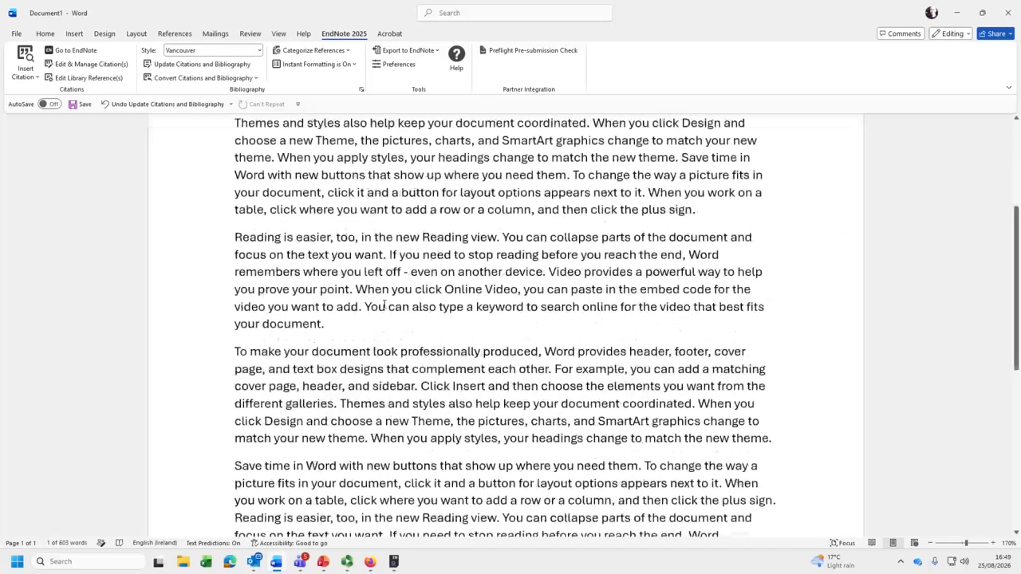
# Examine the in-text citation in the first sentence and the matching bibliography entry at the end of the document.
pyautogui.scroll(-3, 385, 304)
pyautogui.scroll(12, 384, 303)
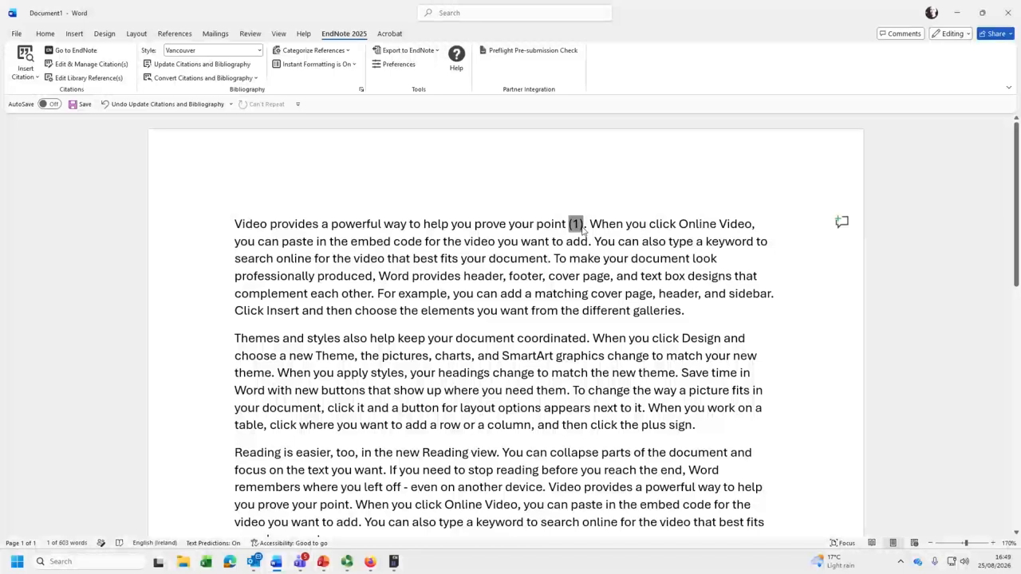
pyautogui.scroll(-8, 402, 348)
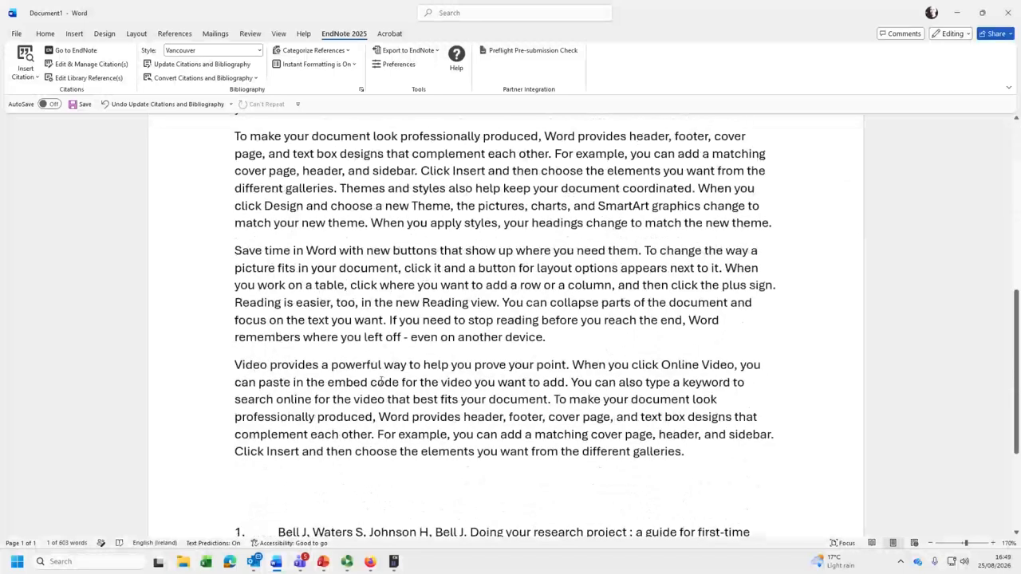
pyautogui.click(402, 351)
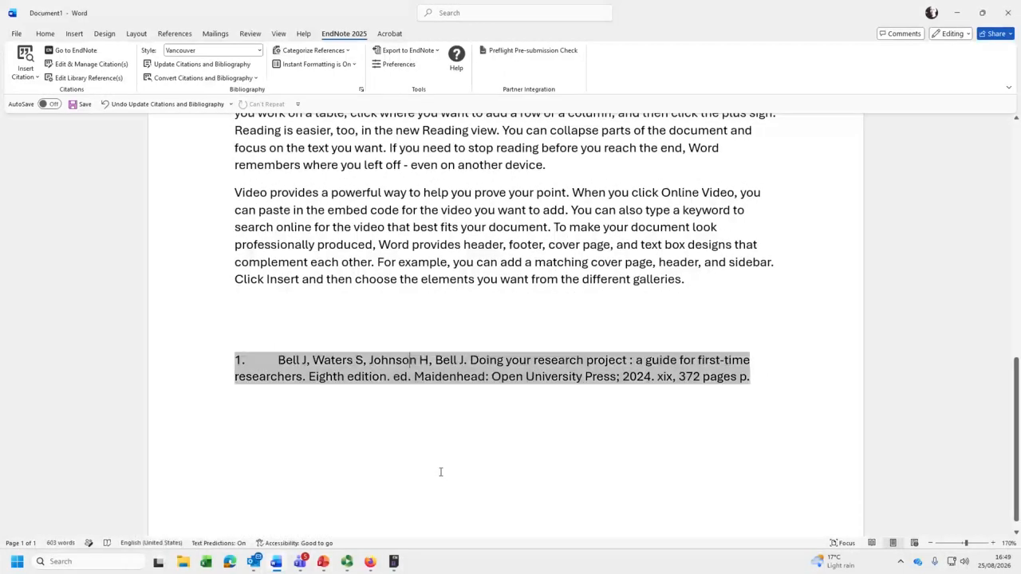
pyautogui.scroll(6, 440, 472)
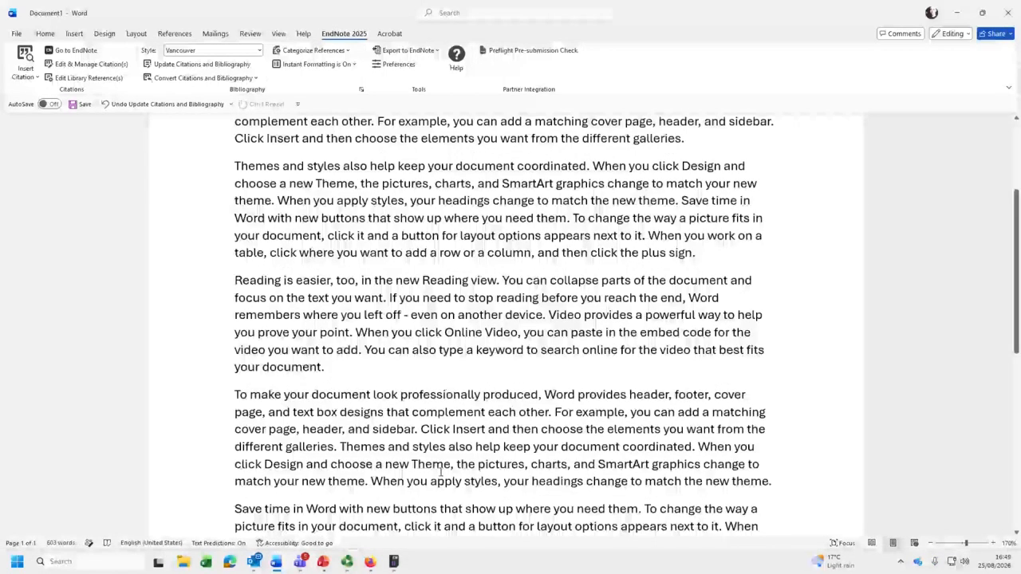
# Cite "Doing your research project", "Bird flu vaccines" (2007, Jama-Journal) and "Vaccination in oncology practice and predictors" together before the first paragraph's final full stop in Word.
pyautogui.scroll(3, 440, 473)
pyautogui.scroll(5, 735, 387)
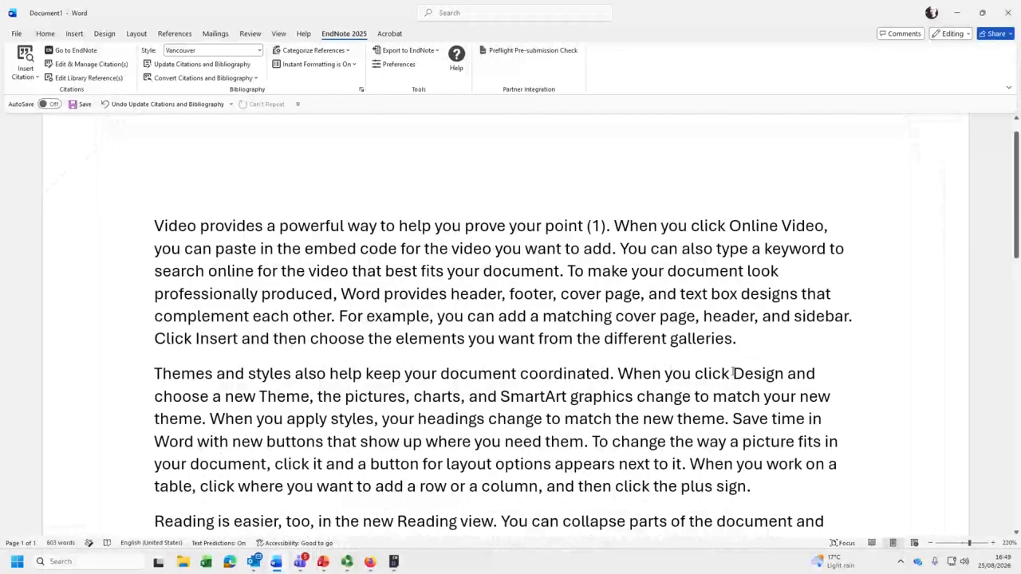
pyautogui.click(733, 343)
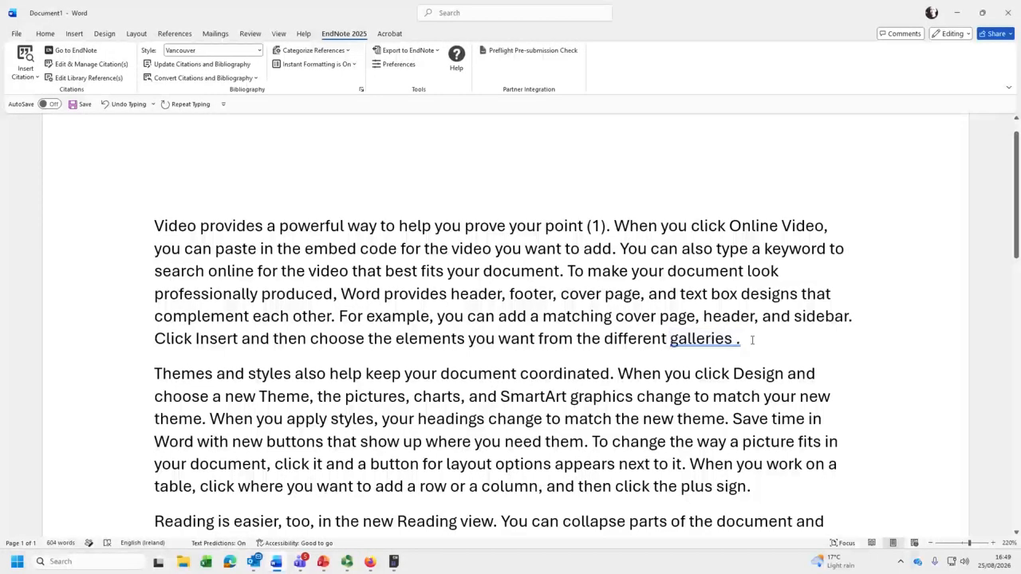
pyautogui.click(394, 564)
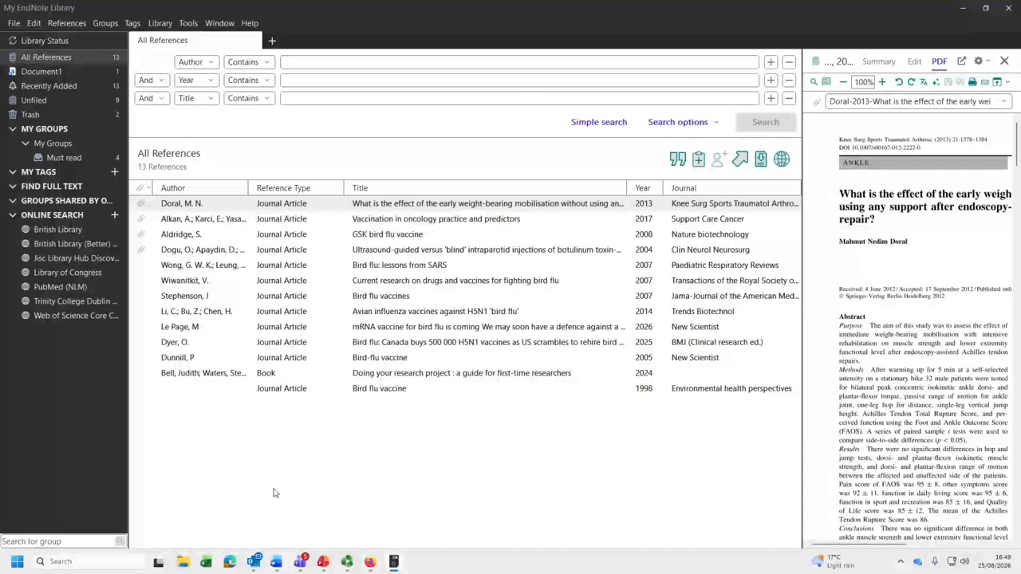
pyautogui.click(217, 374)
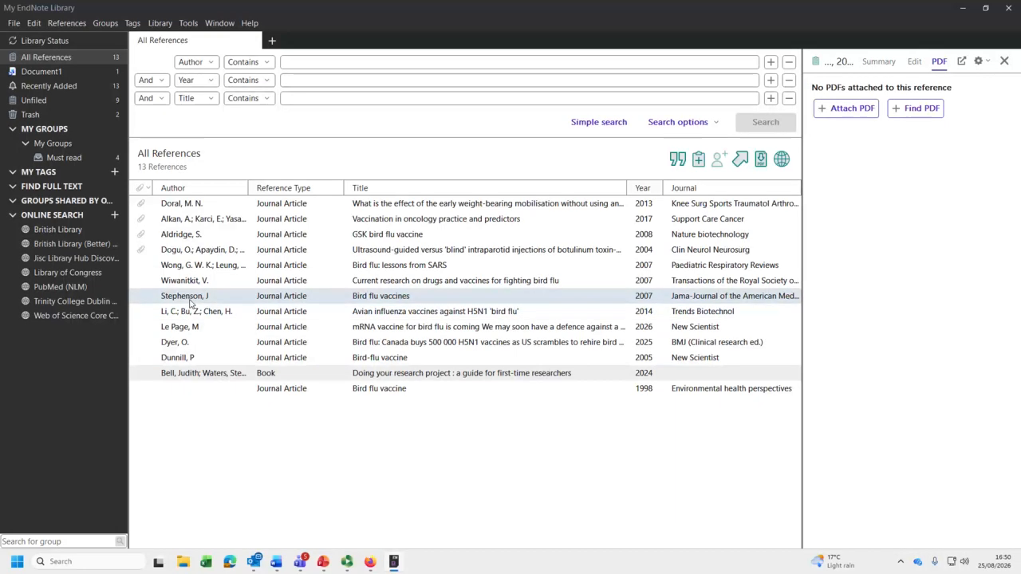
pyautogui.click(191, 223)
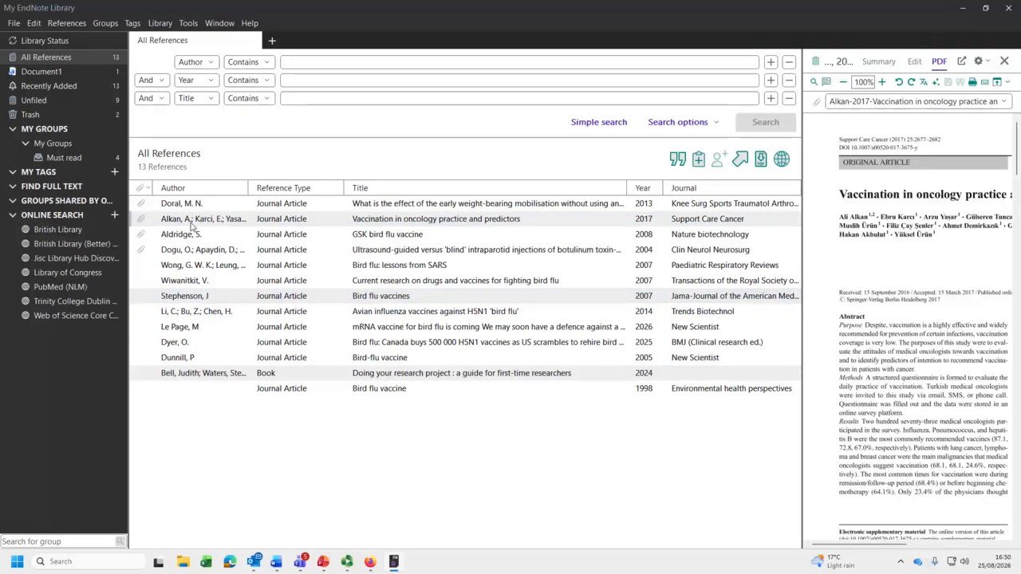
pyautogui.click(276, 562)
pyautogui.click(735, 338)
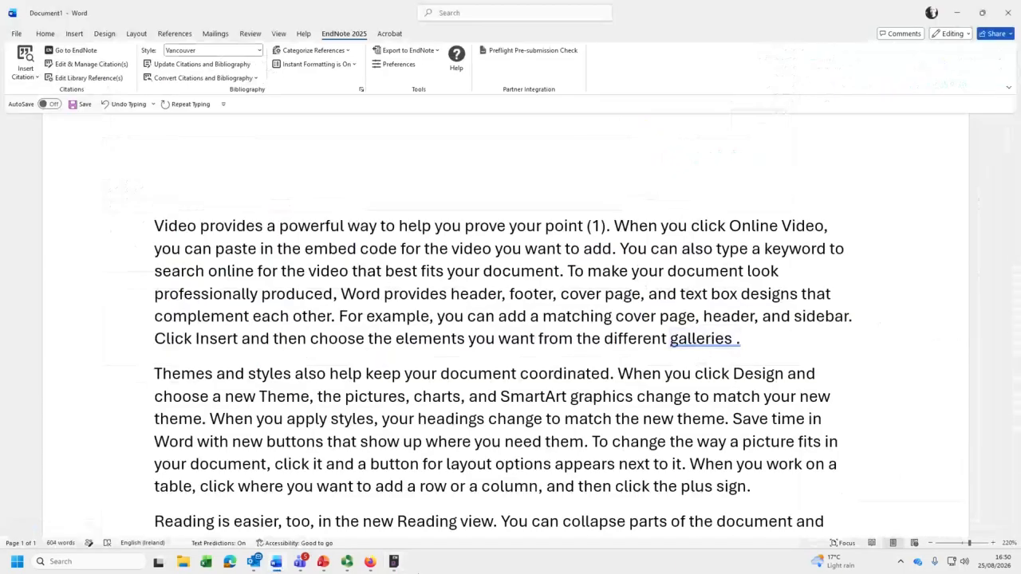
pyautogui.click(394, 561)
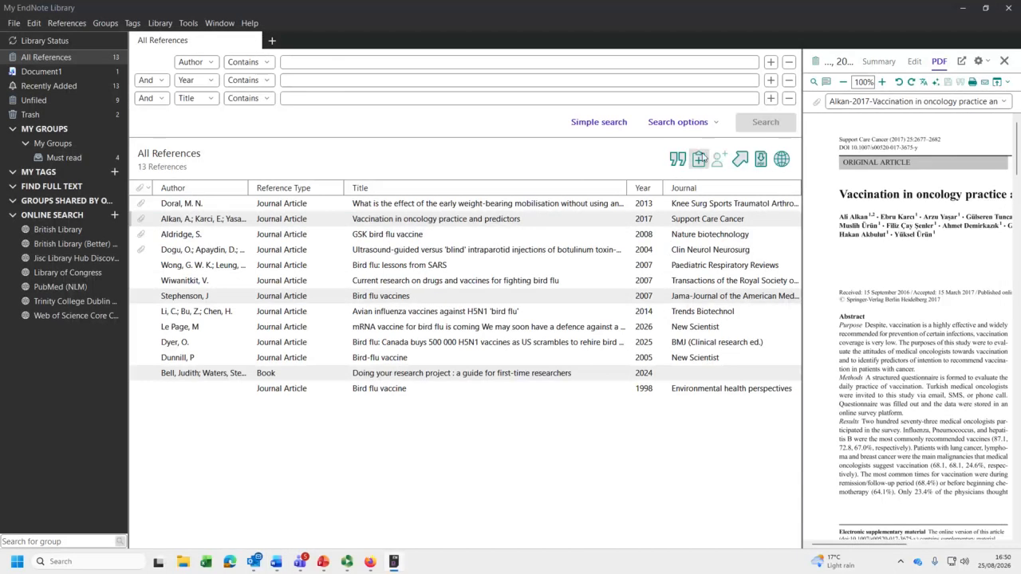
pyautogui.moveTo(272, 564)
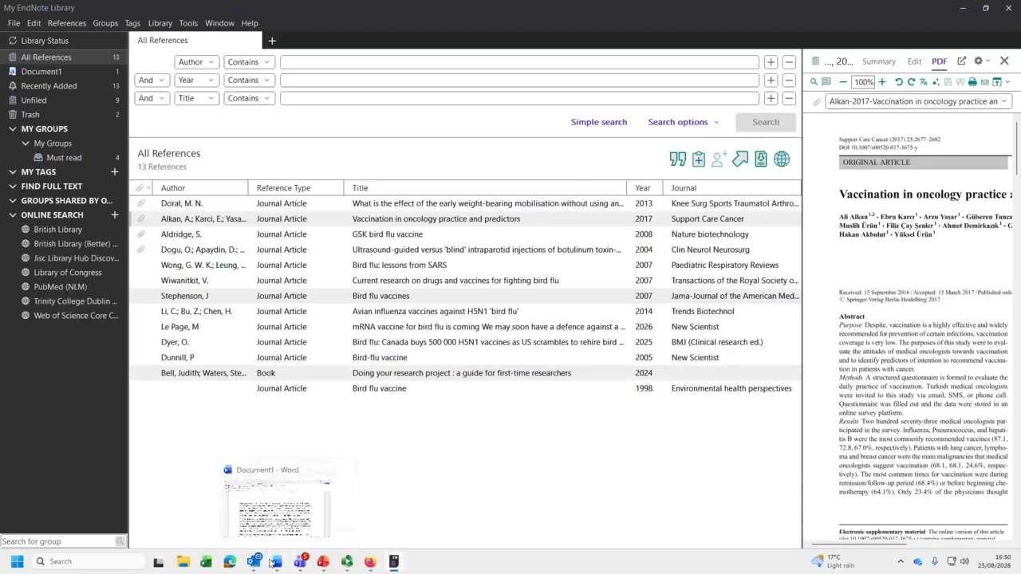
pyautogui.click(679, 160)
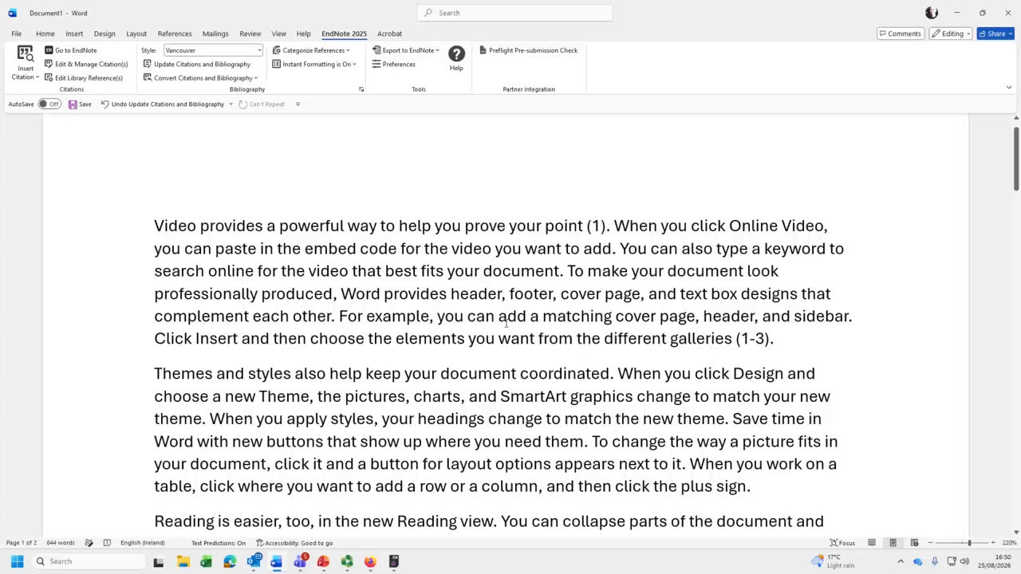
# Examine the bibliography entries for the newly cited references at the end of the document.
pyautogui.scroll(-8, 506, 323)
pyautogui.scroll(-8, 506, 323)
pyautogui.scroll(2, 506, 323)
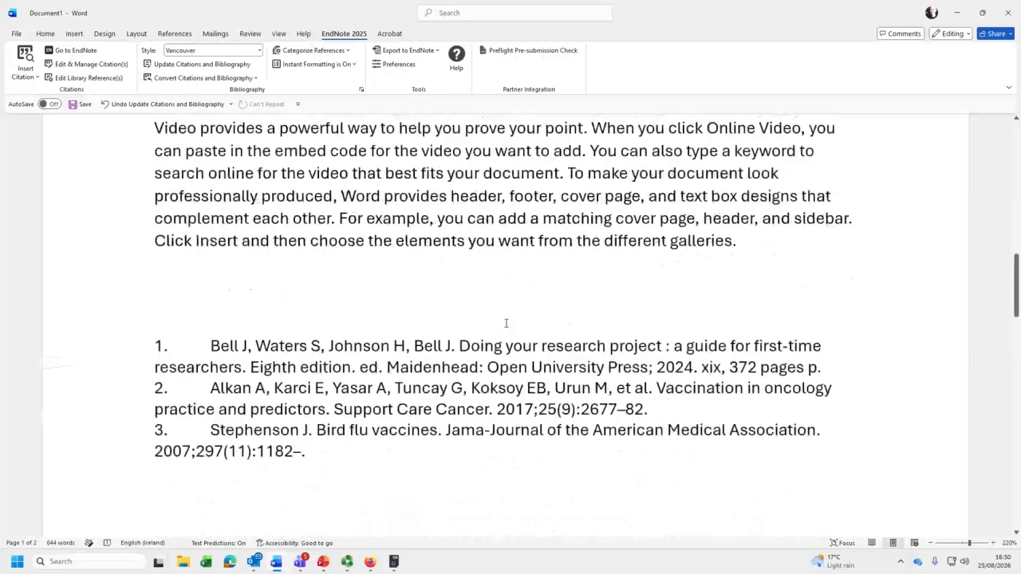
pyautogui.scroll(-2, 395, 352)
pyautogui.scroll(-2, 395, 352)
pyautogui.scroll(2, 394, 351)
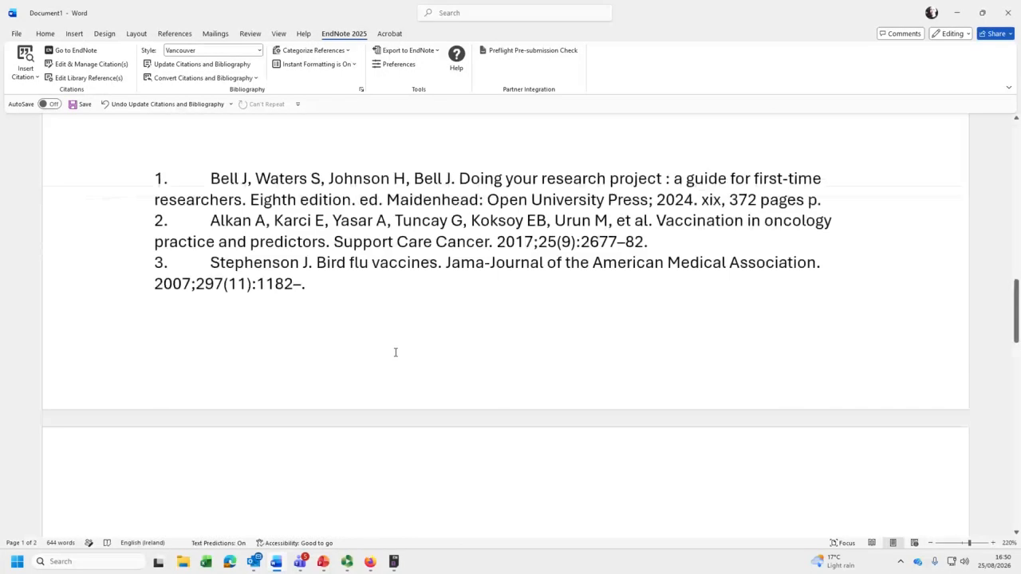
pyautogui.scroll(1, 430, 350)
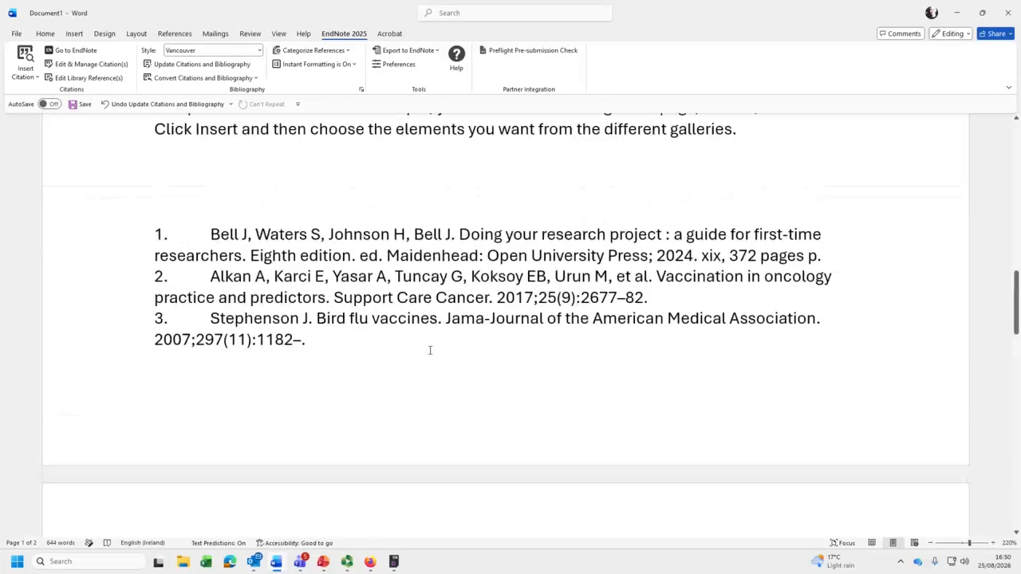
pyautogui.scroll(12, 430, 350)
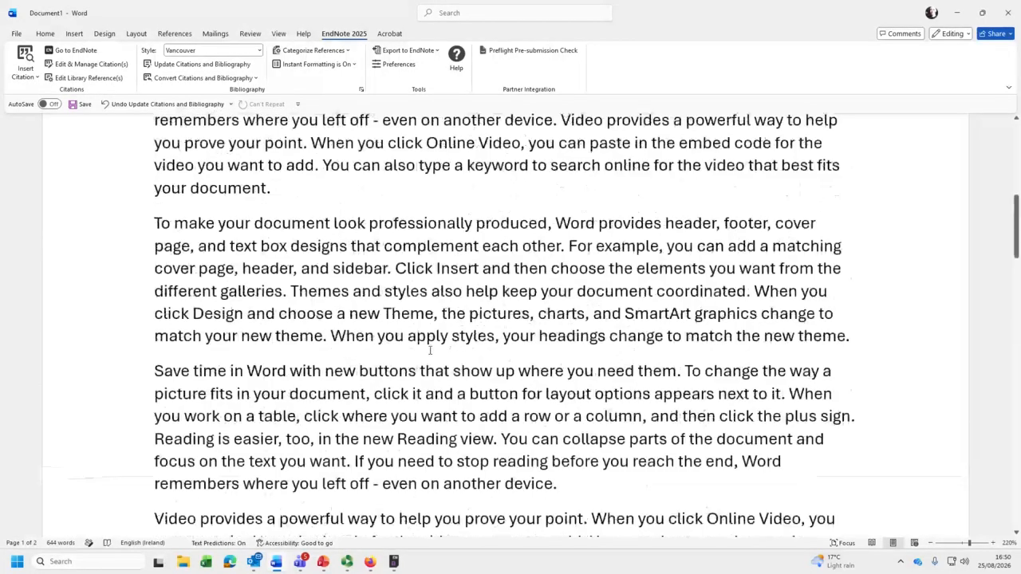
pyautogui.scroll(5, 430, 350)
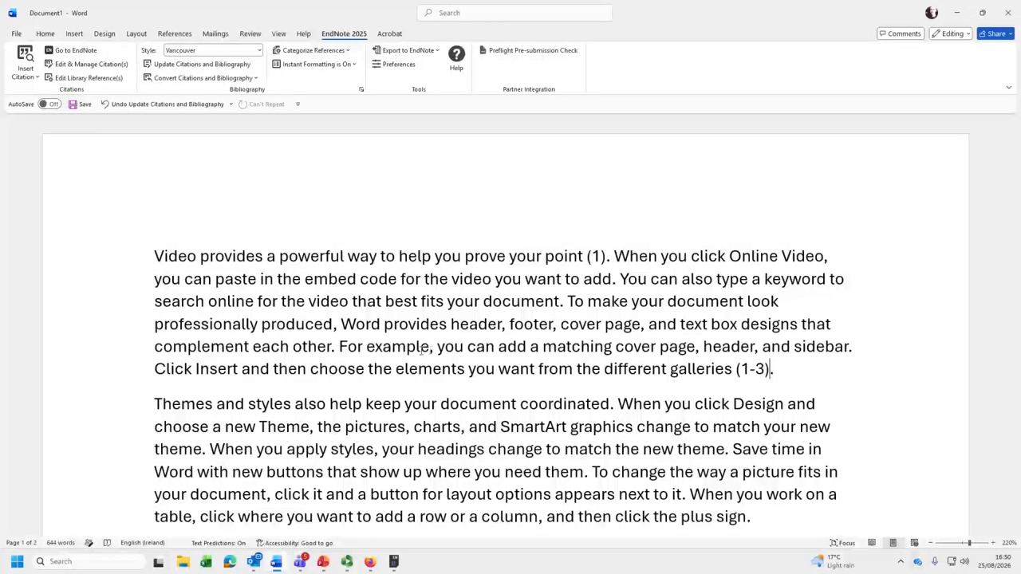
# Compare the two in-text citations in the first paragraph with the numbered entries in the bibliography.
pyautogui.scroll(-3, 237, 320)
pyautogui.scroll(3, 906, 361)
pyautogui.click(595, 257)
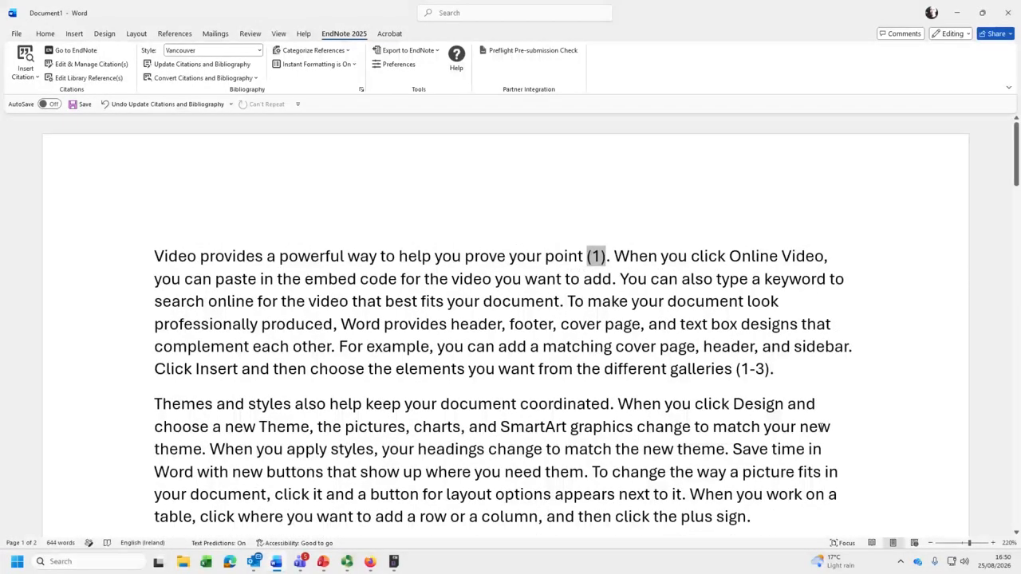
pyautogui.click(758, 370)
pyautogui.scroll(-4, 418, 351)
pyautogui.scroll(-8, 418, 350)
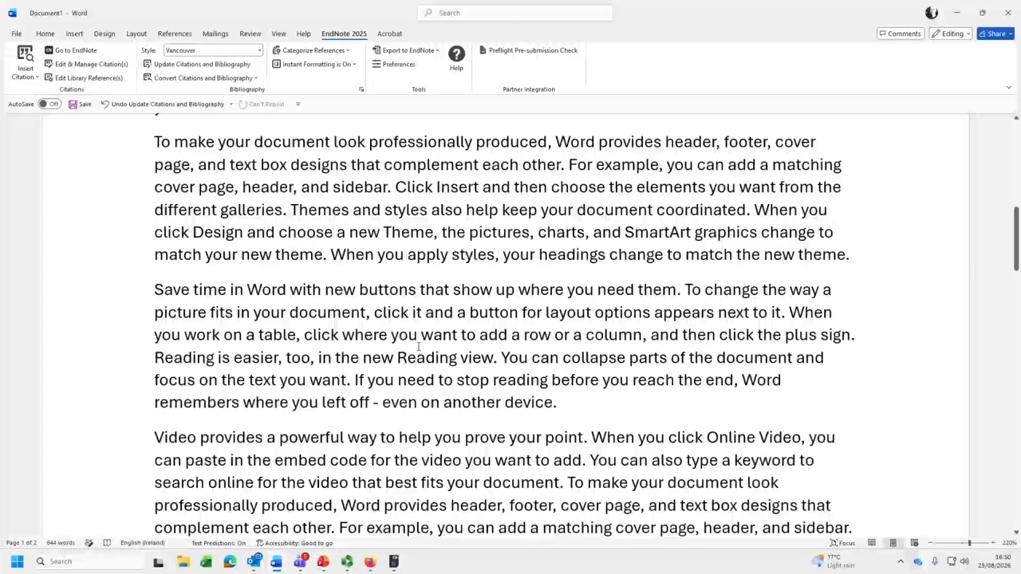
pyautogui.click(451, 378)
pyautogui.scroll(12, 655, 346)
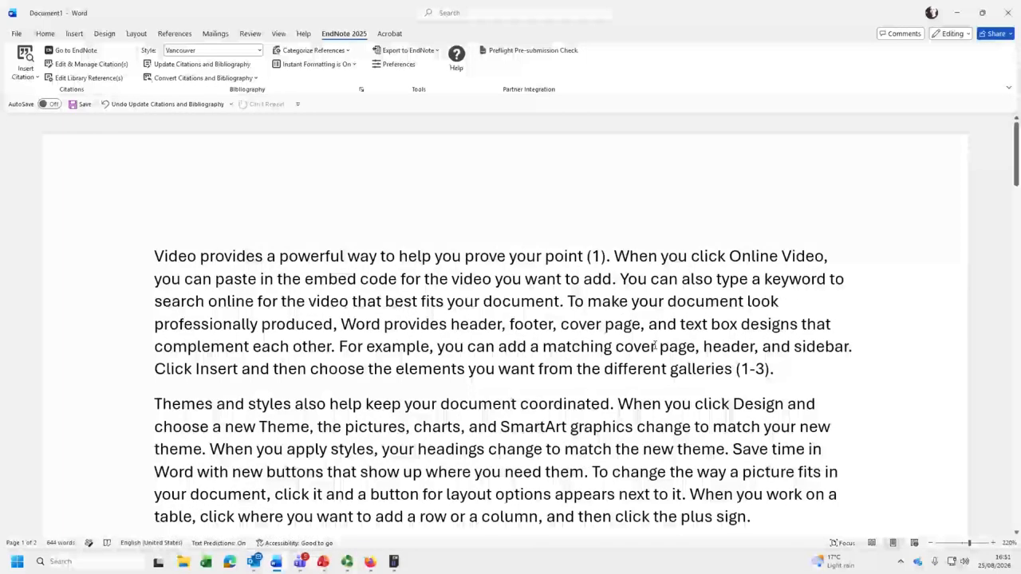
pyautogui.scroll(-12, 655, 347)
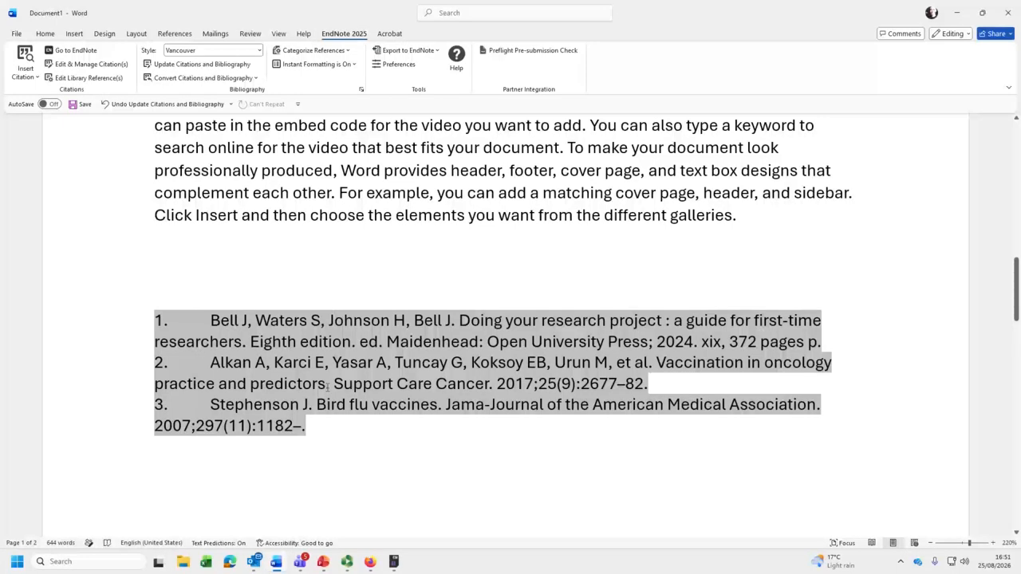
# Remove the 2024 book's citation from the first sentence with Edit & Manage Citations, and delete the leftover space before the full stop.
pyautogui.scroll(10, 327, 387)
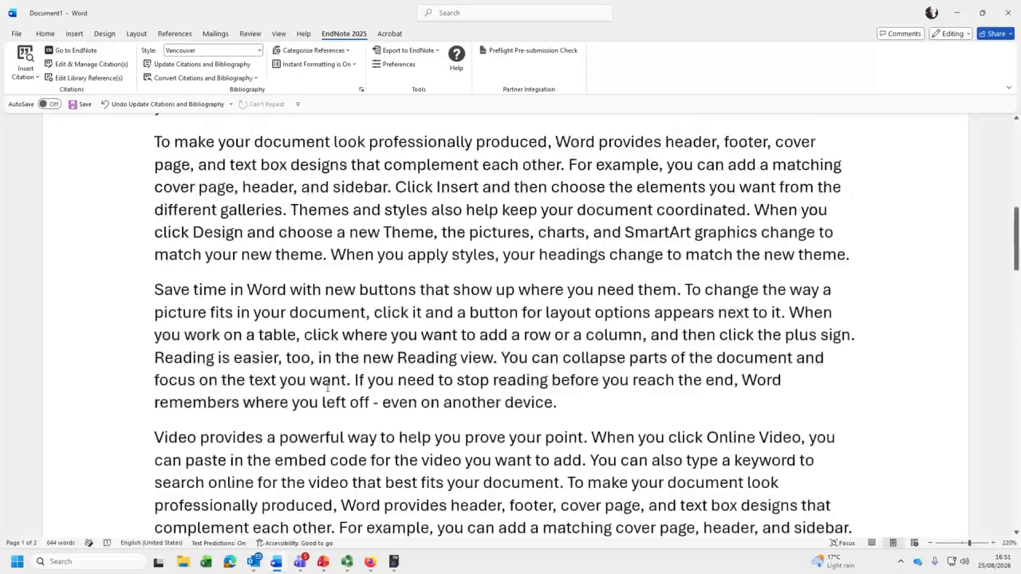
pyautogui.click(601, 256)
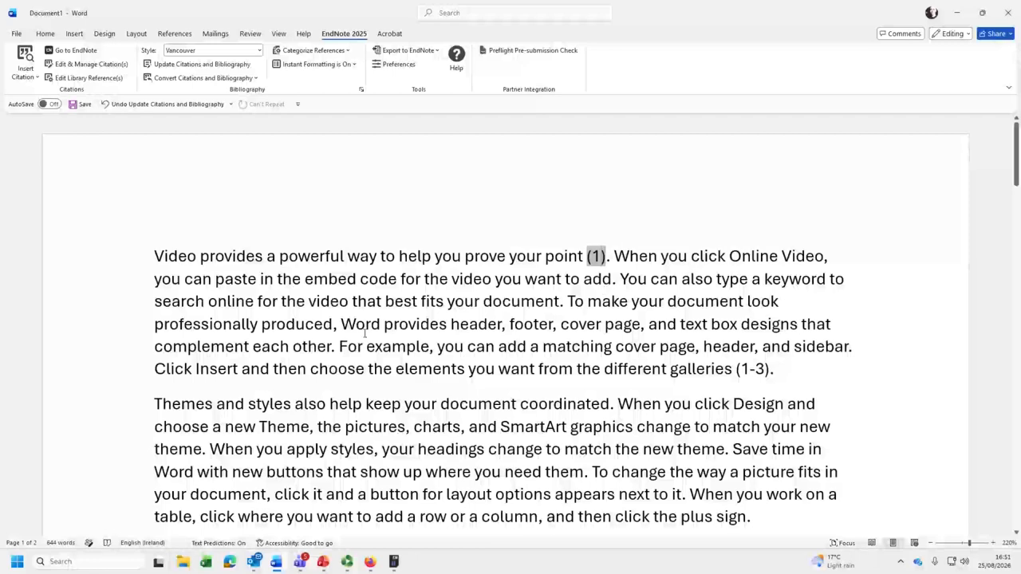
pyautogui.scroll(-8, 364, 334)
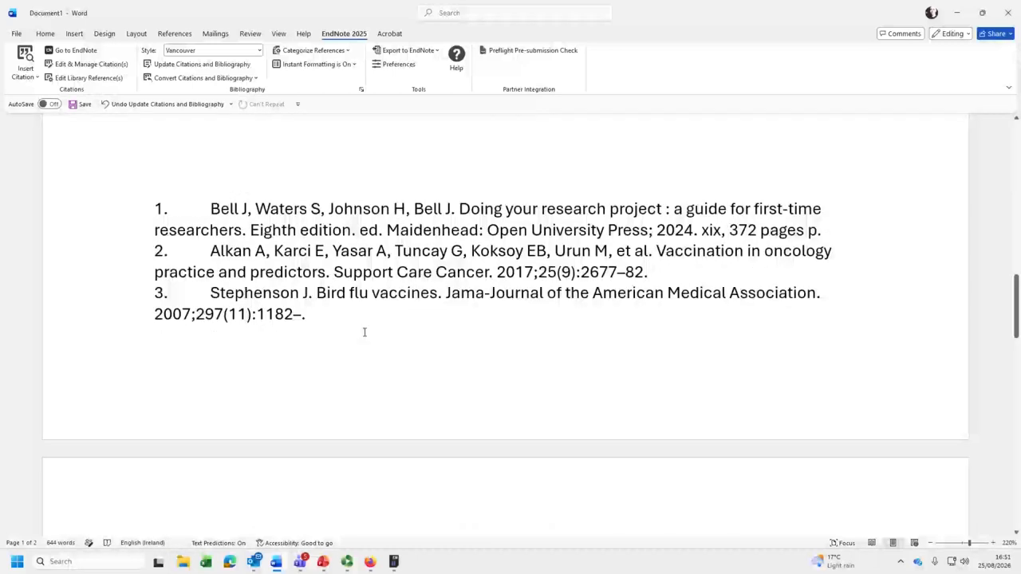
pyautogui.scroll(10, 364, 334)
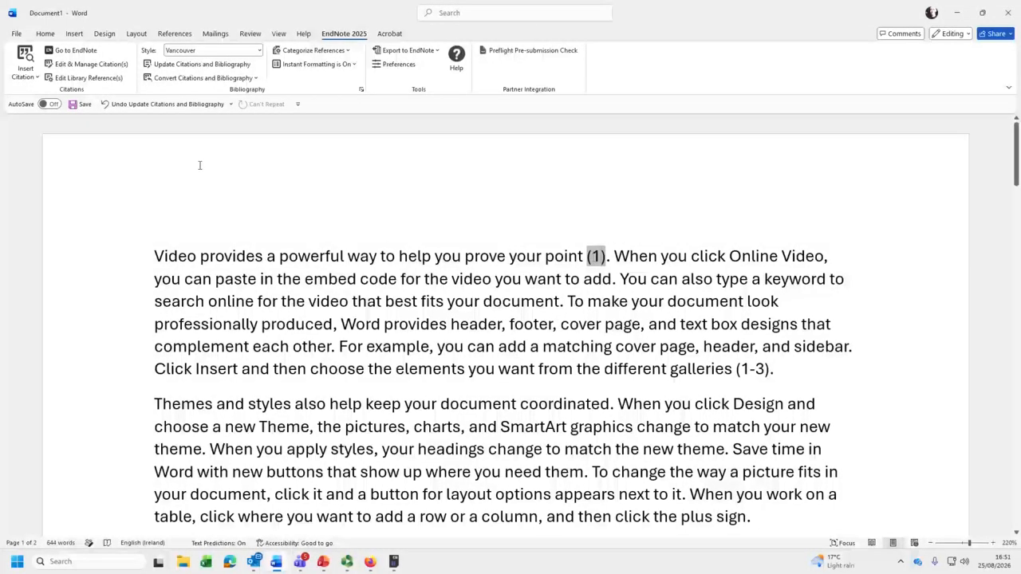
pyautogui.click(90, 68)
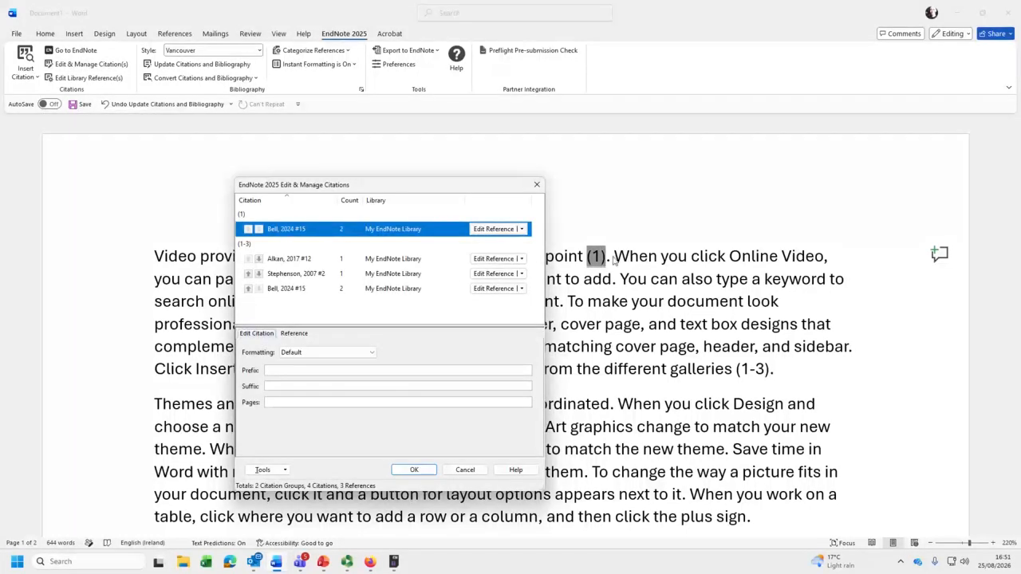
pyautogui.click(521, 229)
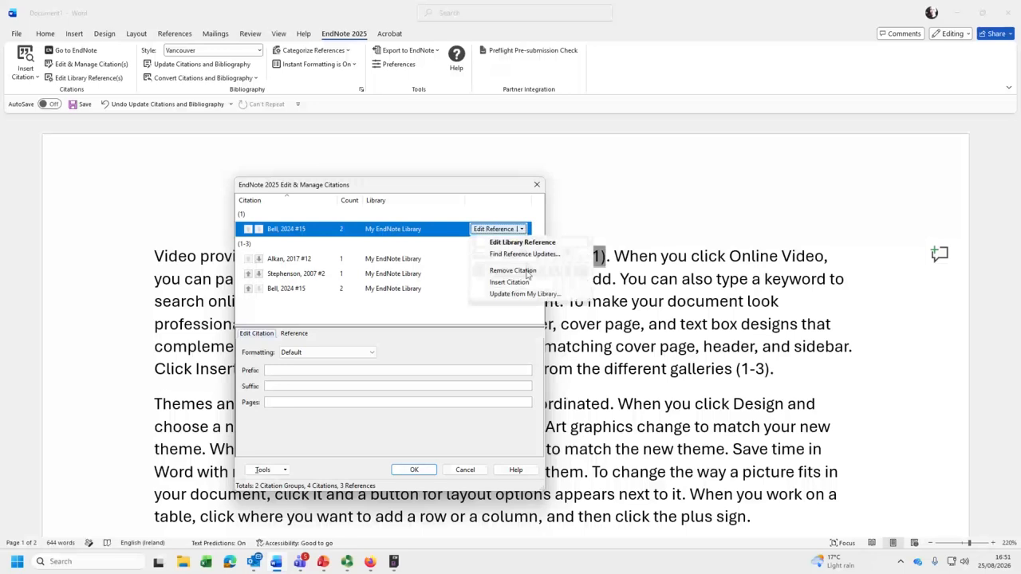
pyautogui.click(526, 271)
pyautogui.click(414, 470)
pyautogui.doubleClick(574, 257)
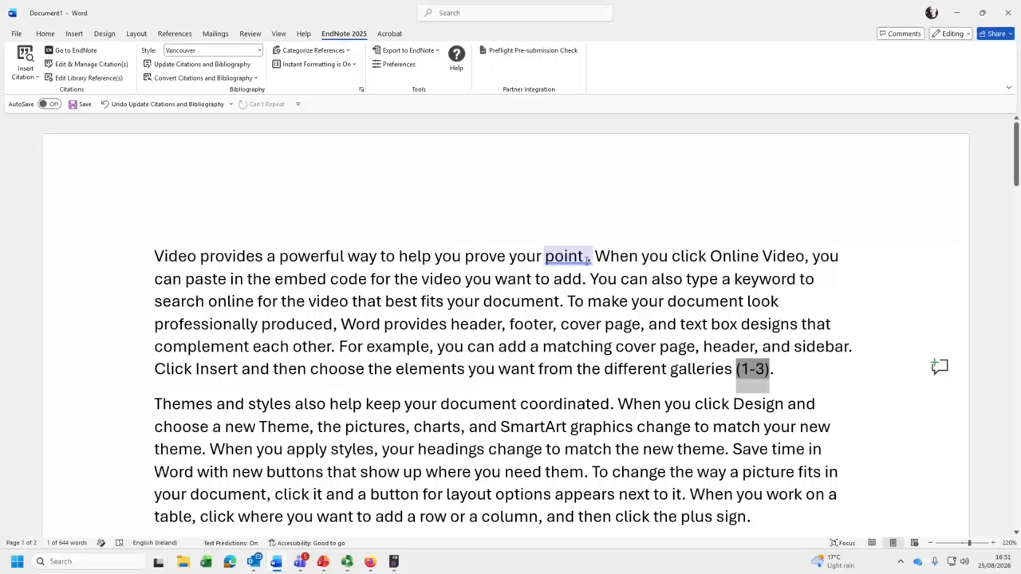
pyautogui.click(588, 257)
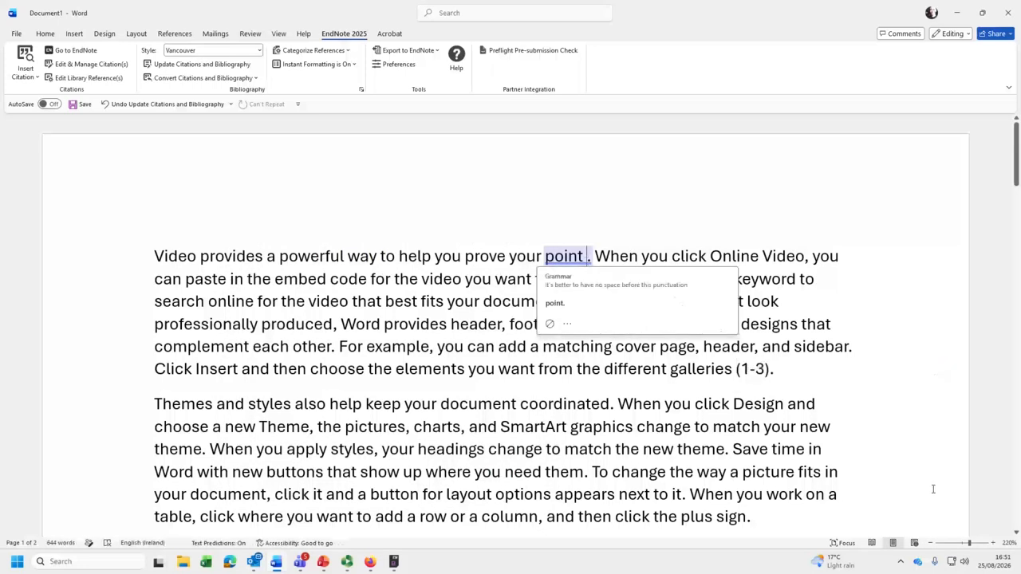
pyautogui.press('BackSpace')
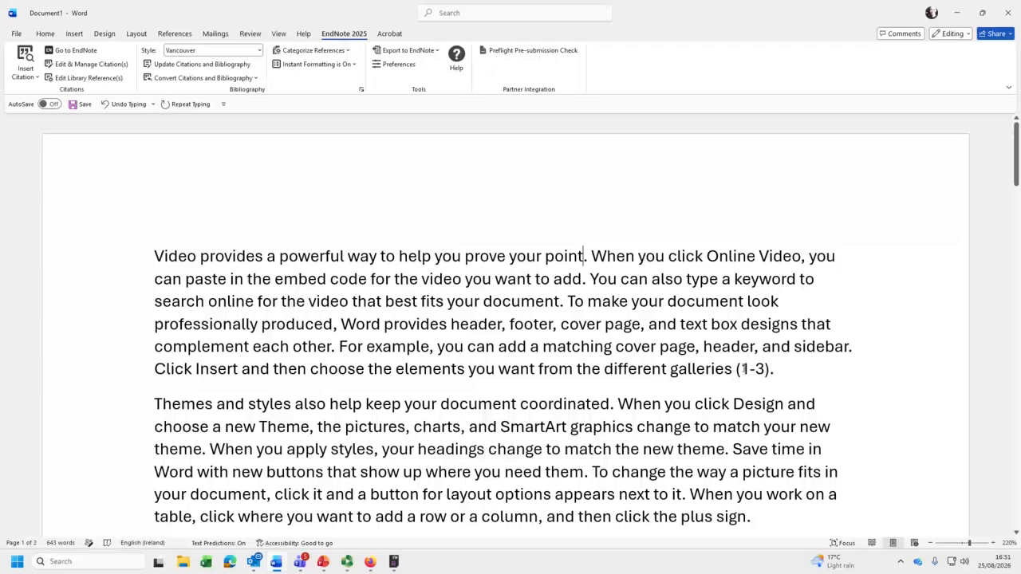
pyautogui.scroll(-9, 743, 369)
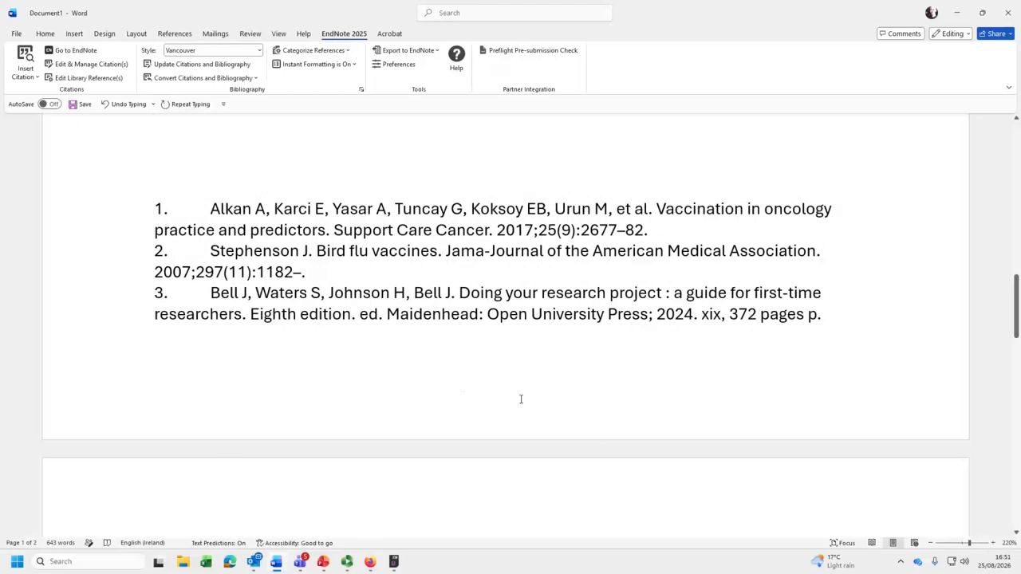
# Remove the 2024 book from the grouped citation at the end of the first paragraph, keeping the other two references.
pyautogui.scroll(10, 521, 398)
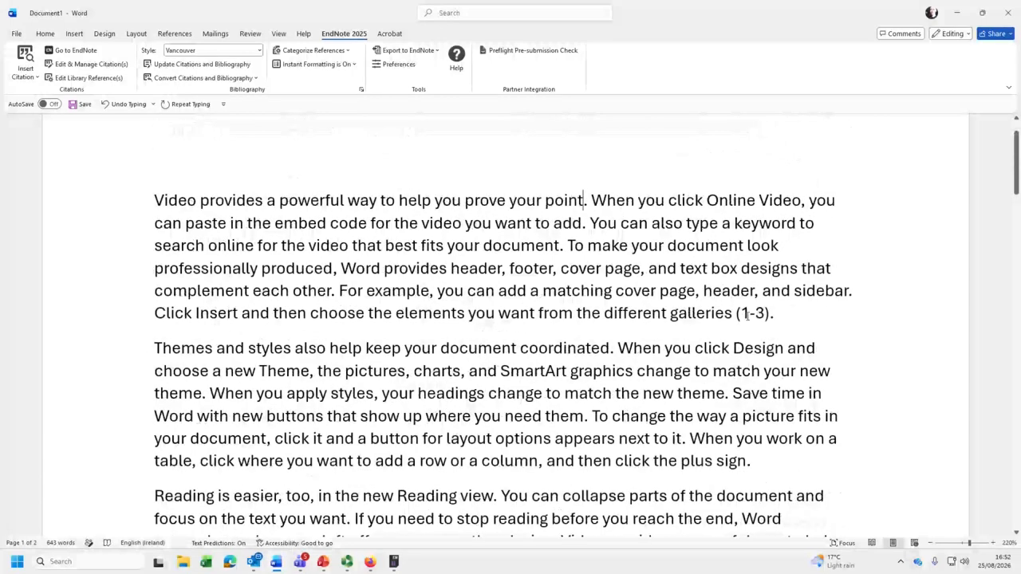
pyautogui.click(746, 314)
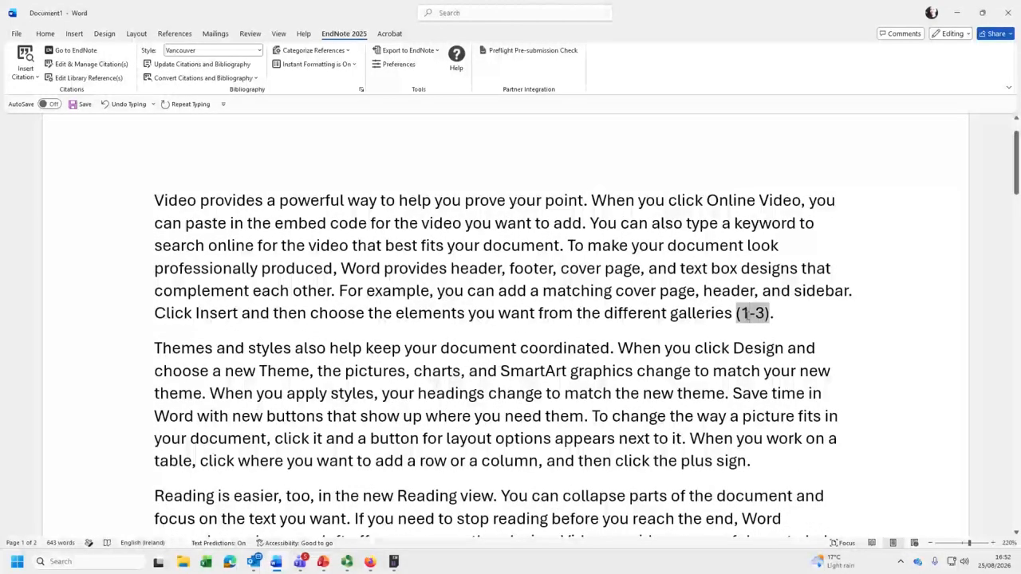
pyautogui.click(95, 63)
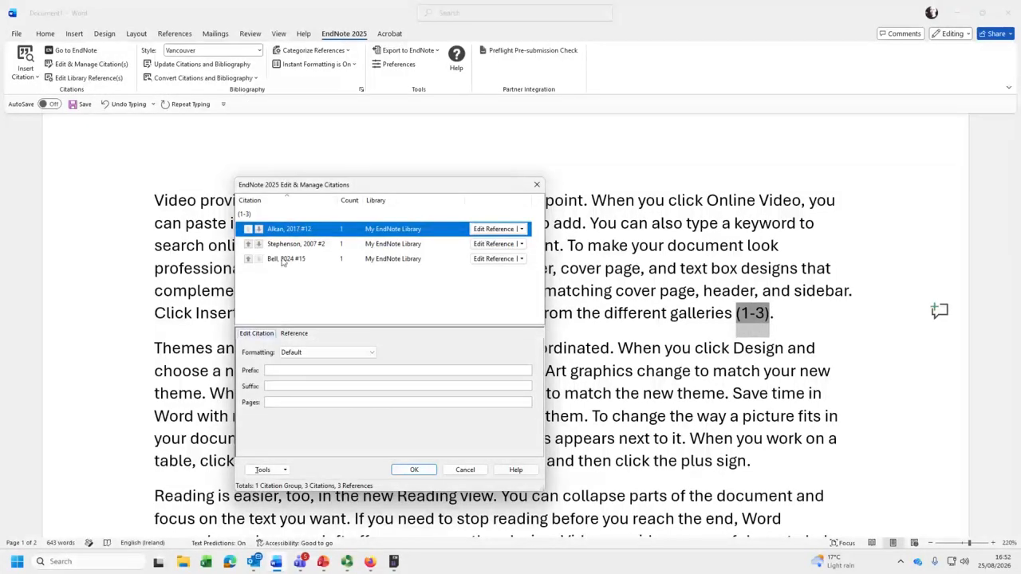
pyautogui.click(523, 259)
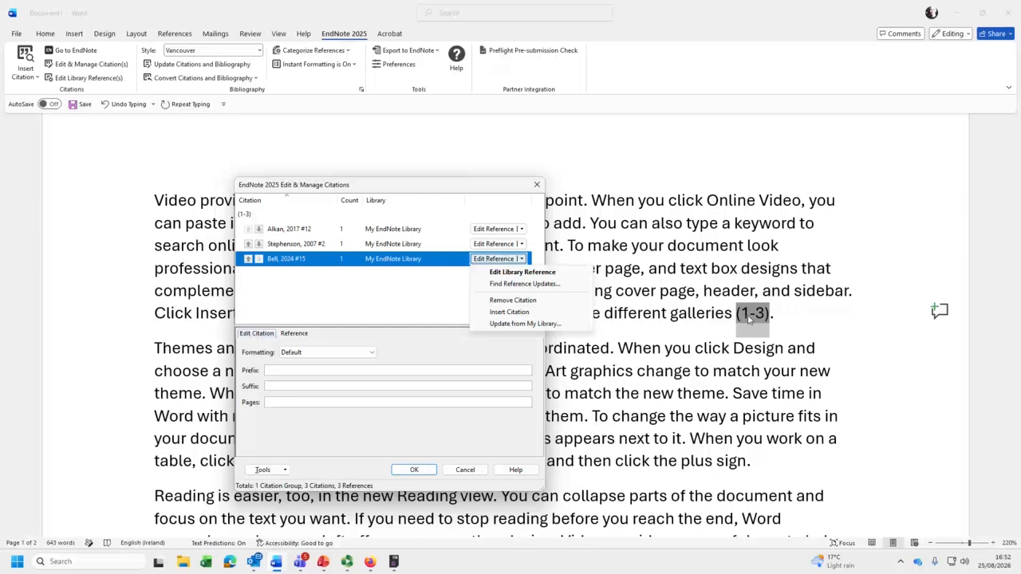
pyautogui.click(517, 301)
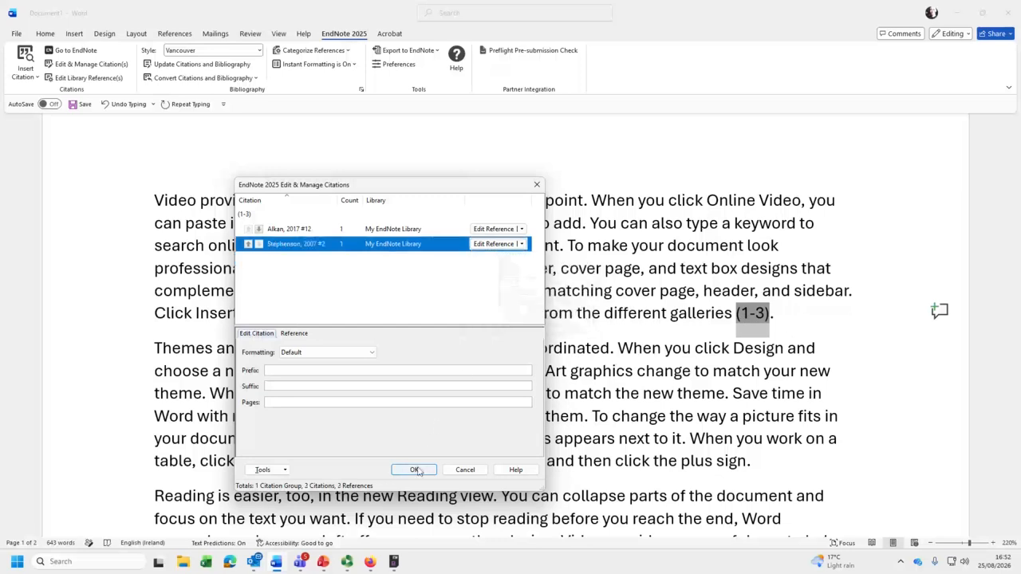
pyautogui.click(414, 469)
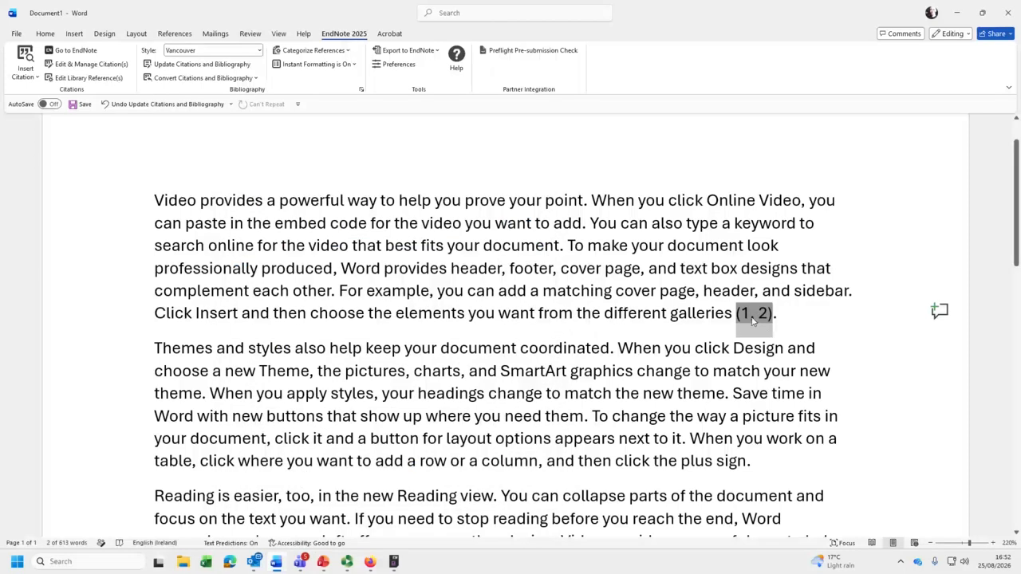
pyautogui.scroll(-7, 365, 375)
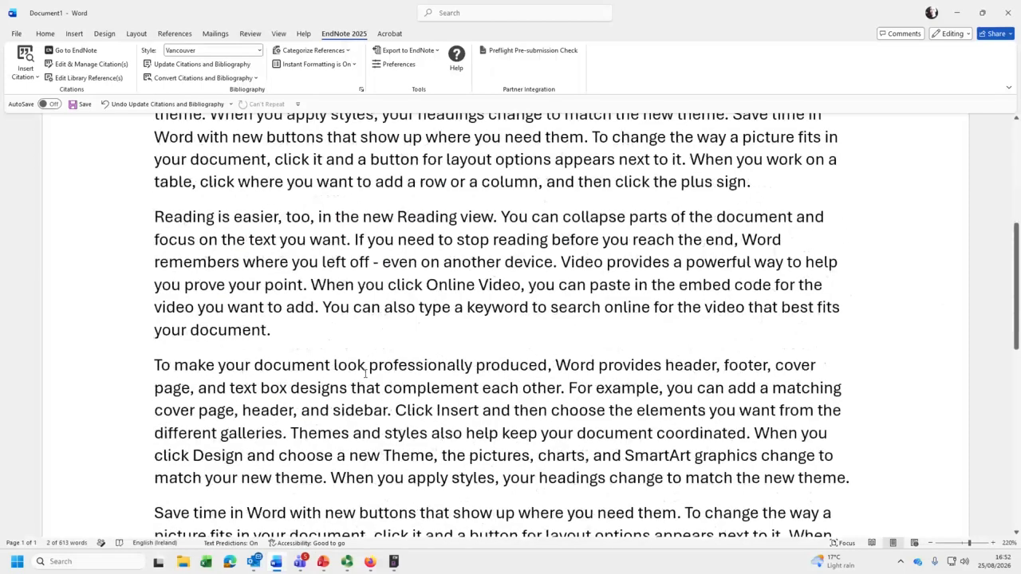
# Examine the grouped citation ending the first paragraph against the bibliography entries, and select the bibliography's first entry.
pyautogui.scroll(-3, 602, 523)
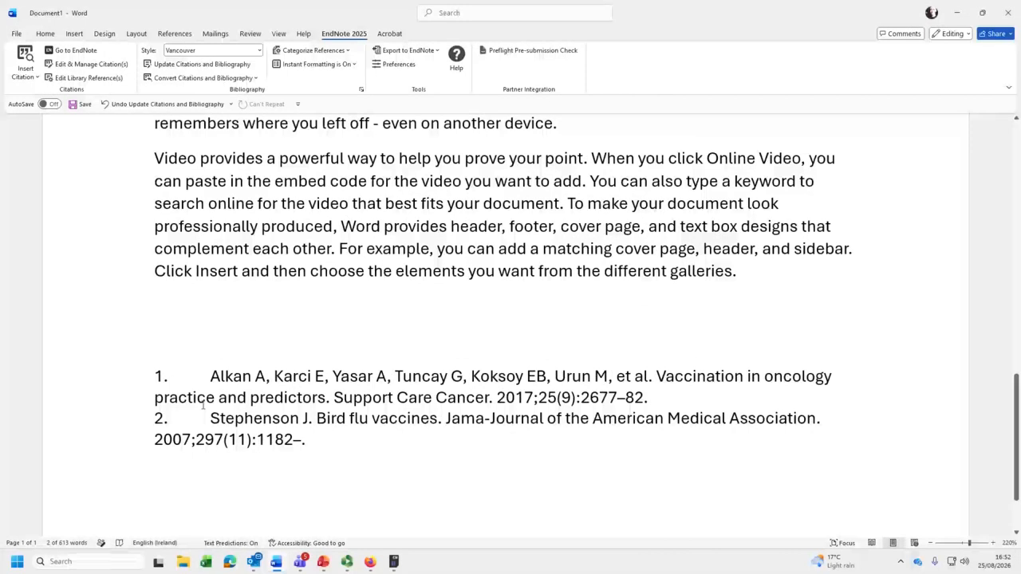
pyautogui.scroll(10, 210, 355)
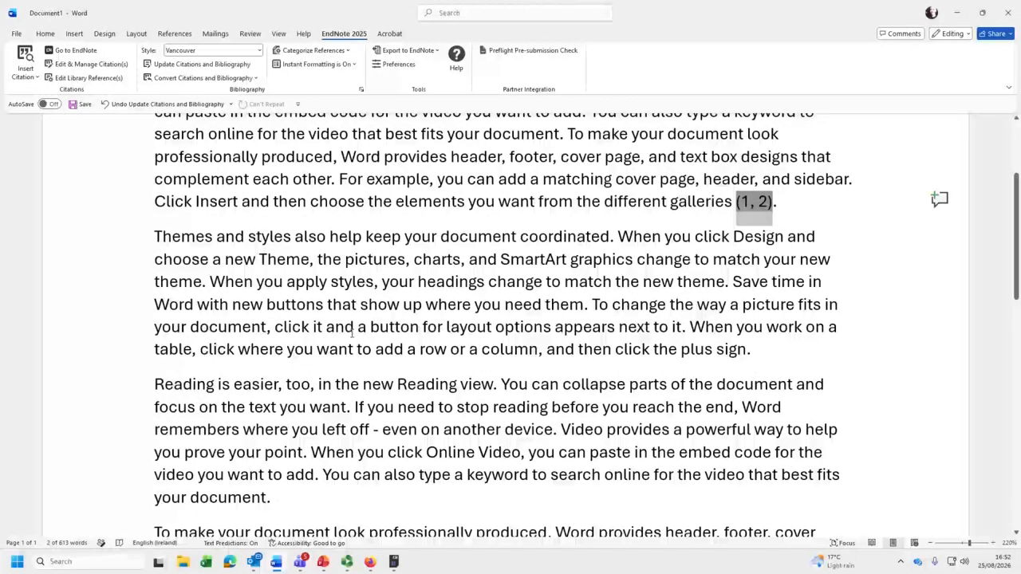
pyautogui.scroll(3, 351, 334)
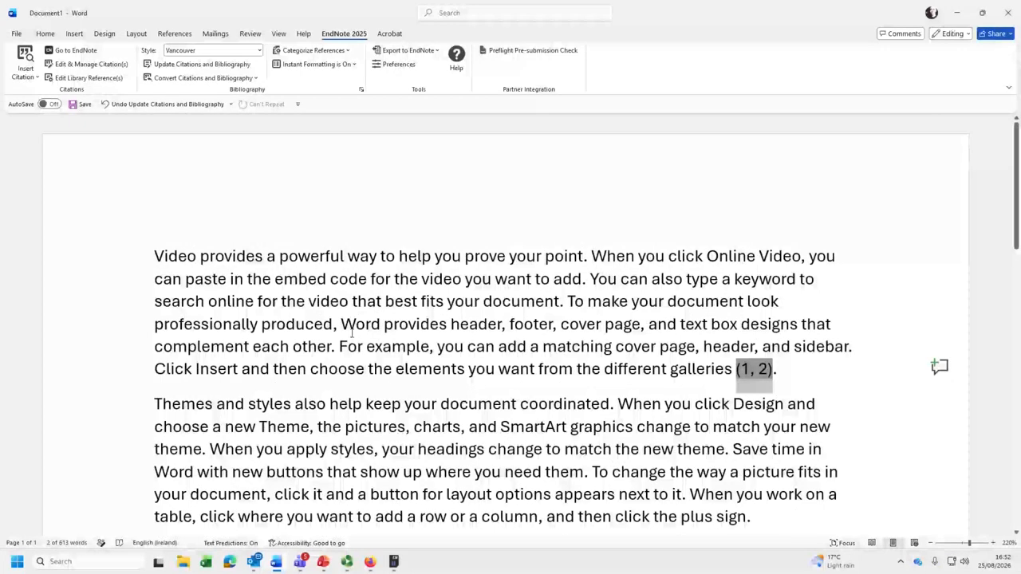
pyautogui.scroll(-8, 352, 334)
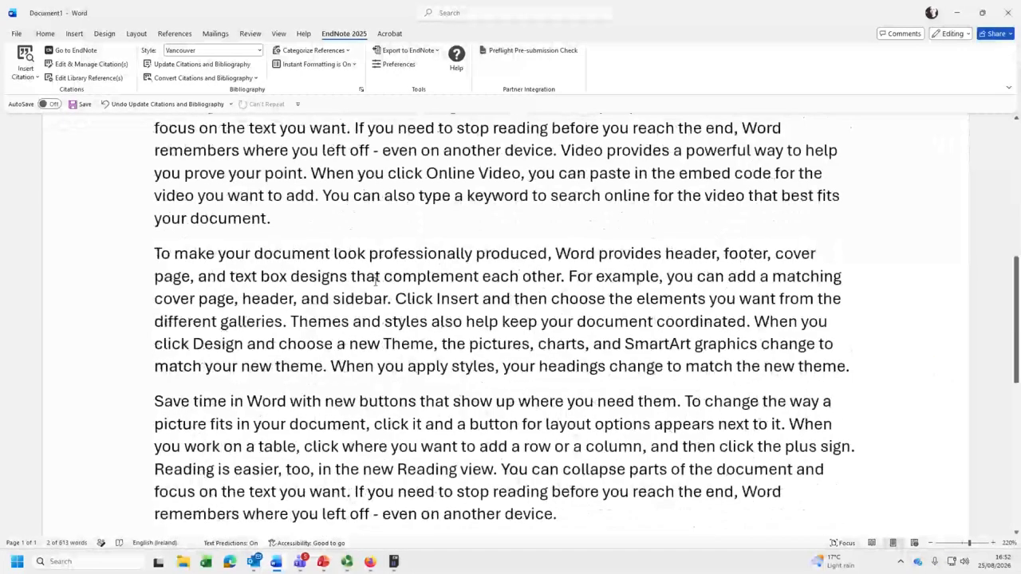
pyautogui.scroll(-6, 375, 281)
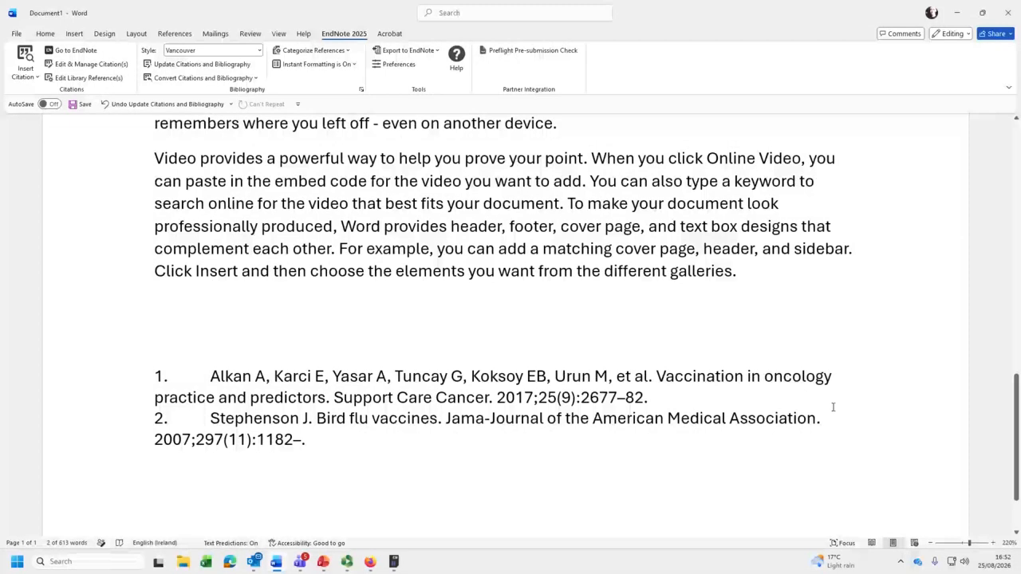
pyautogui.click(255, 376)
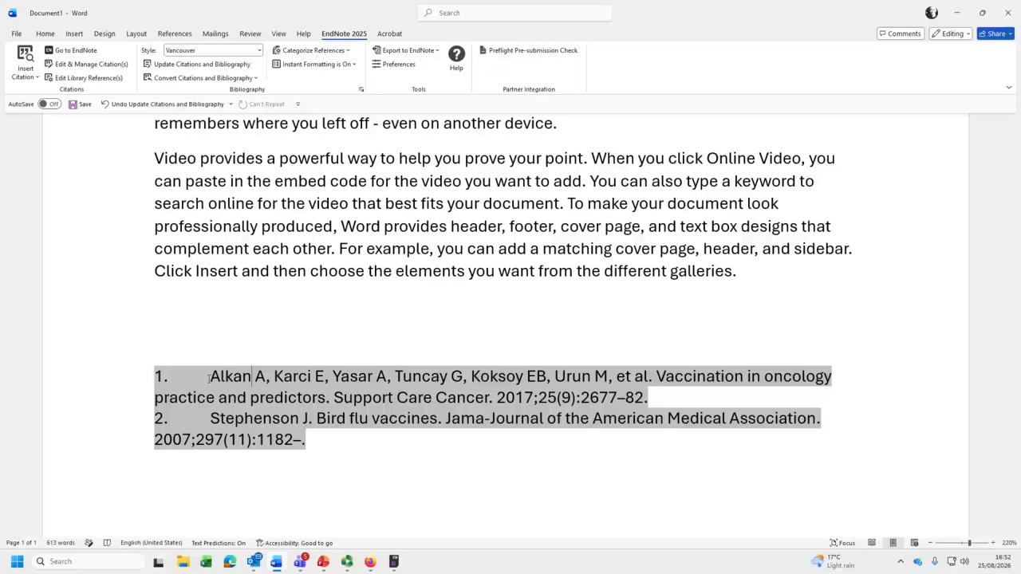
pyautogui.click(209, 379)
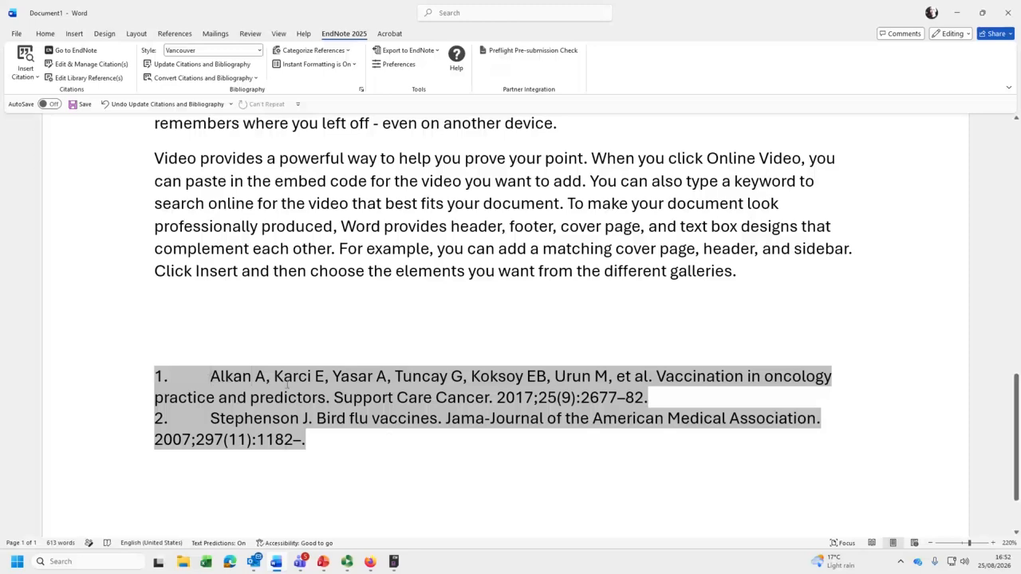
# In EndNote, edit the 2017 article "Vaccination in oncology practice and predictors", replacing the initial letter of the first author's surname with "Ba", and save the record.
pyautogui.click(395, 563)
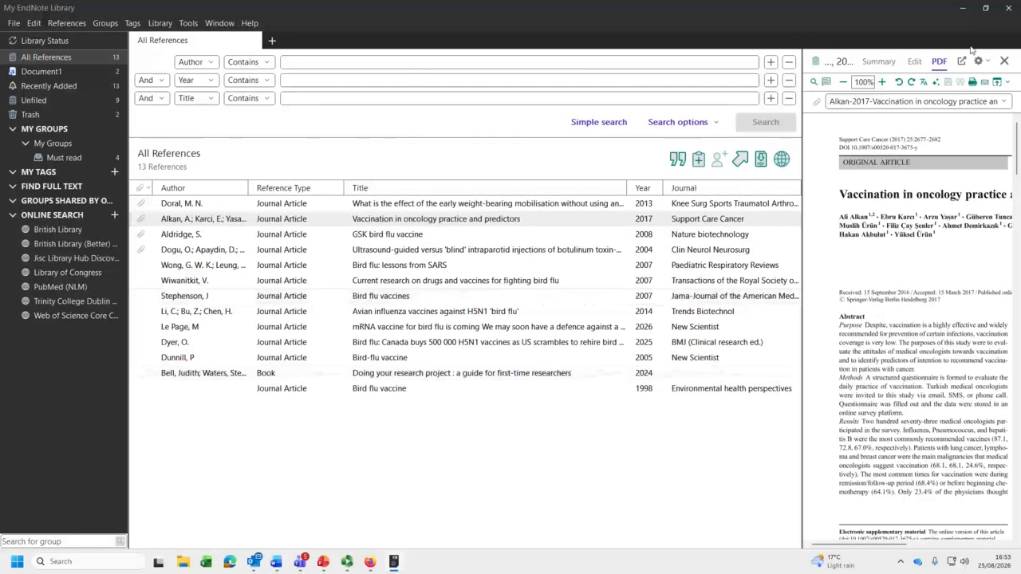
pyautogui.click(916, 62)
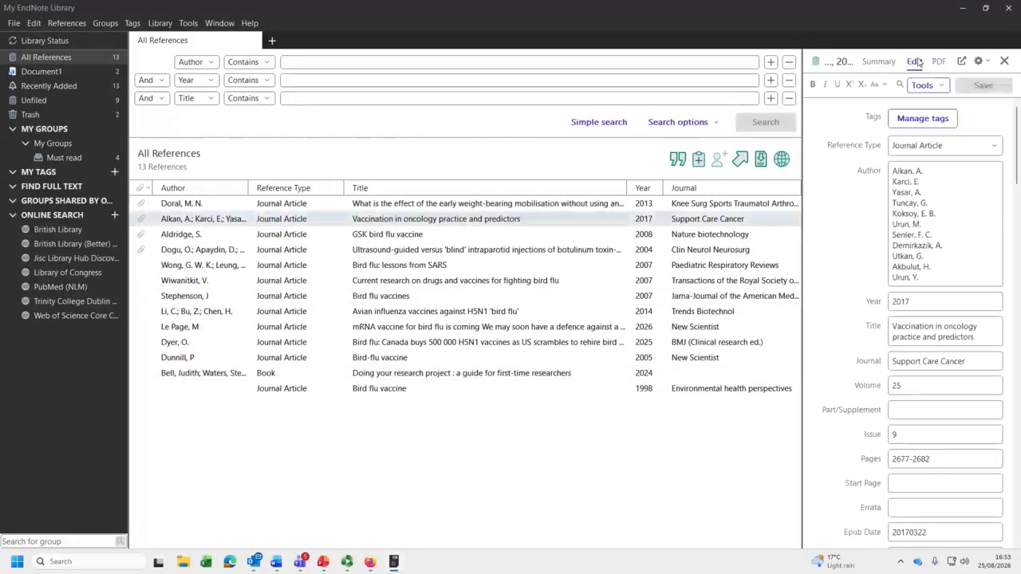
pyautogui.click(901, 169)
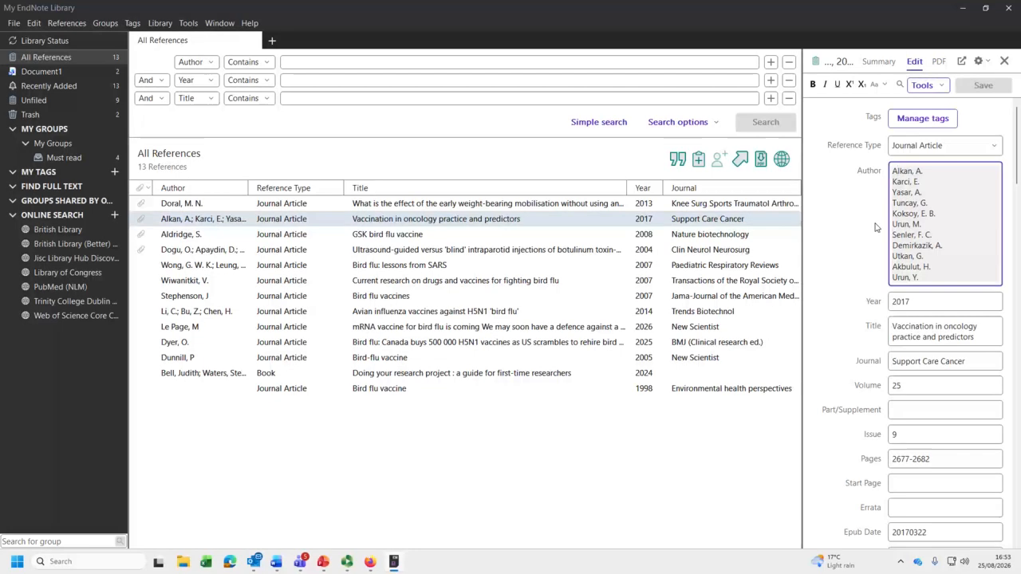
pyautogui.press('BackSpace')
pyautogui.write('Ba')
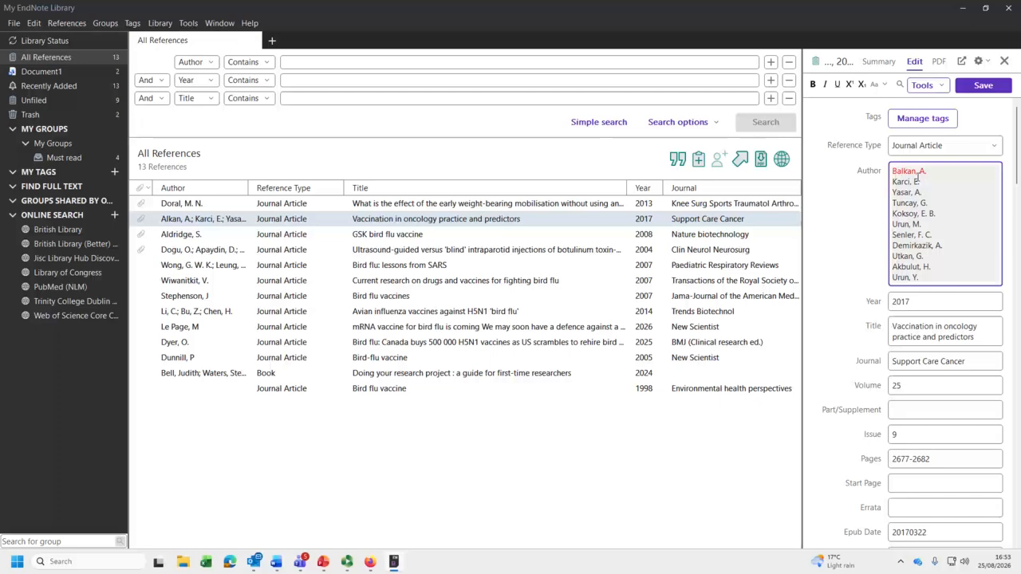
pyautogui.click(992, 88)
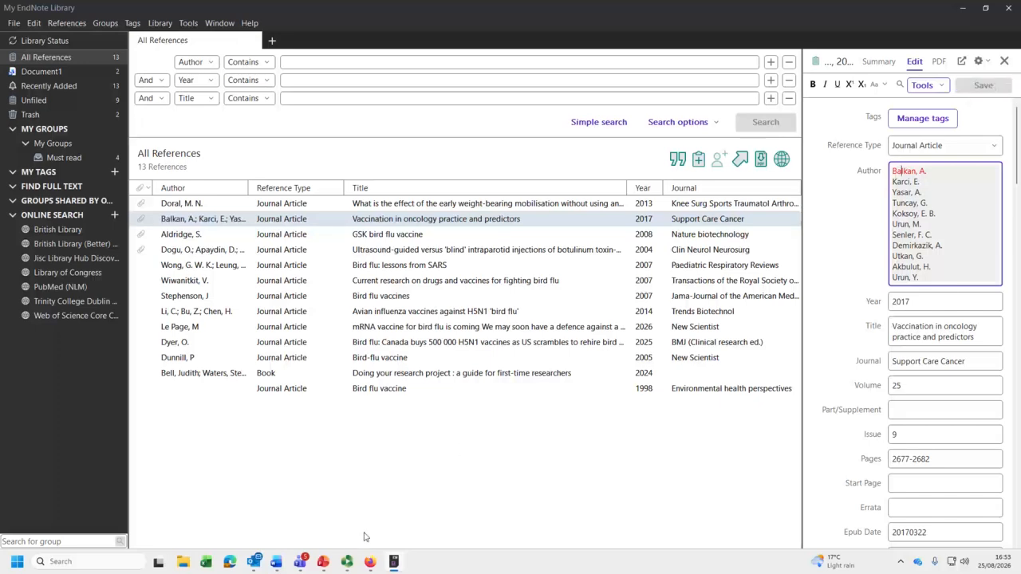
# Return to the Word document and update its citations and bibliography from the edited EndNote record.
pyautogui.moveTo(276, 561)
pyautogui.click(283, 516)
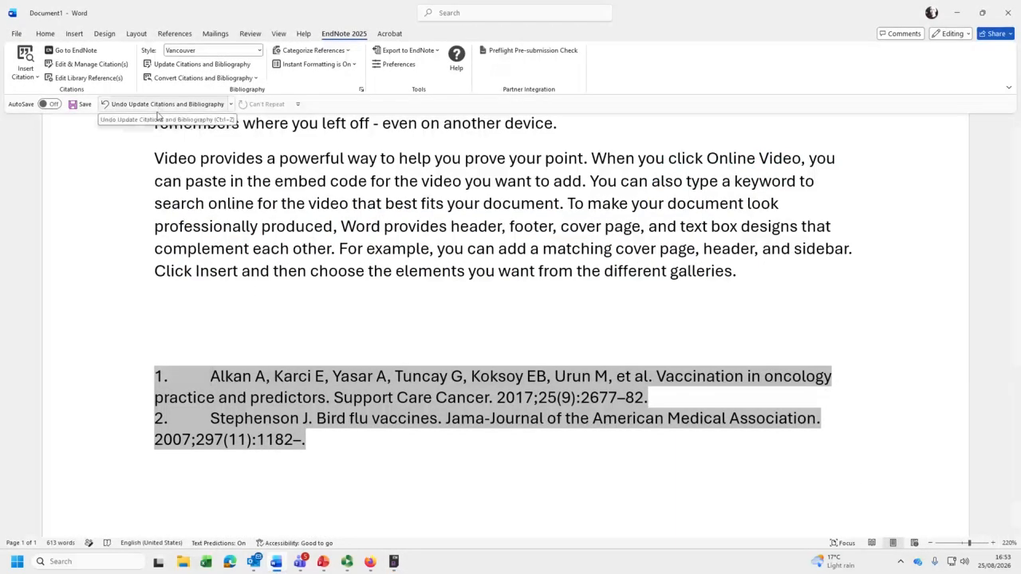
pyautogui.click(238, 66)
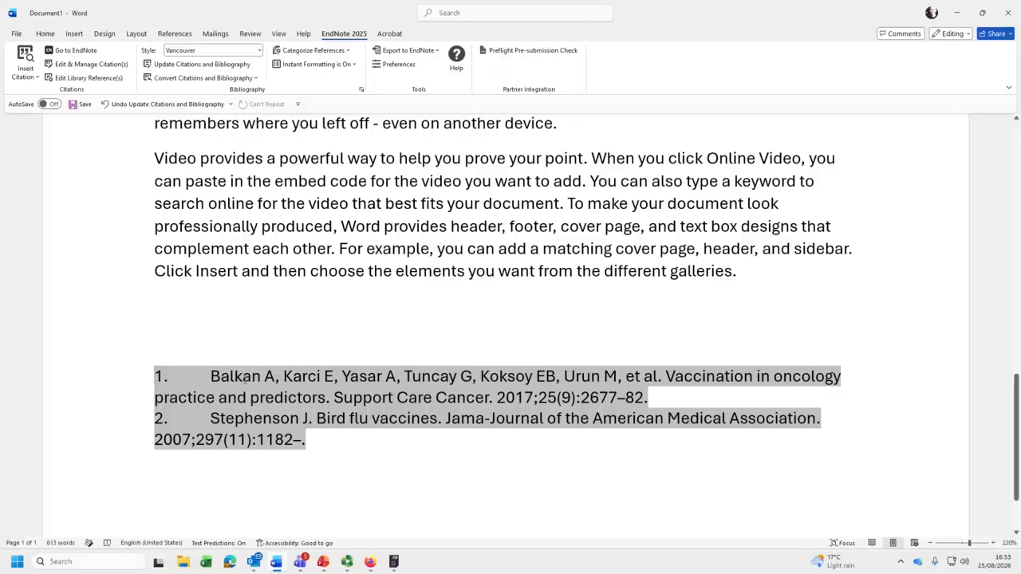
pyautogui.click(393, 561)
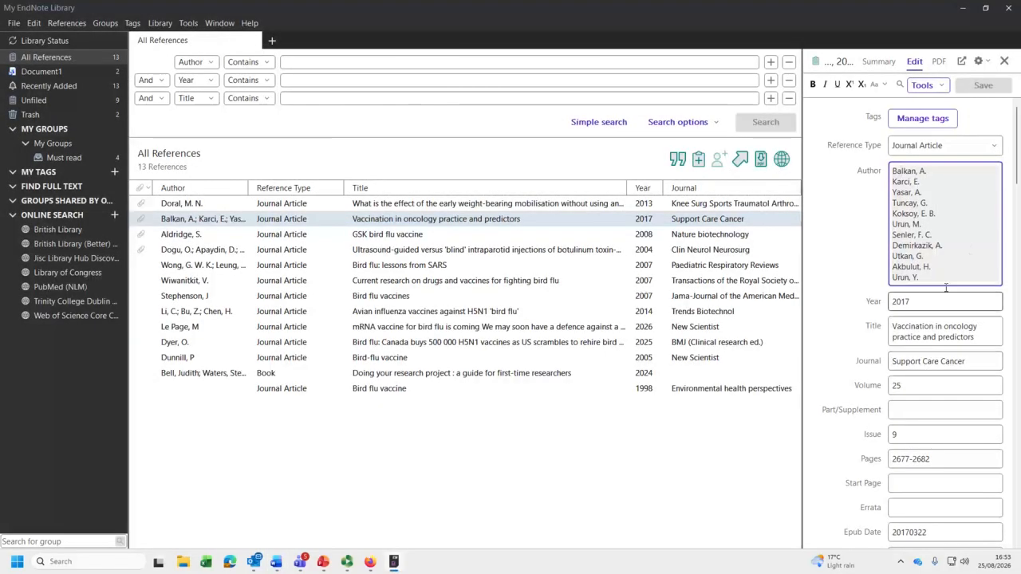
pyautogui.click(276, 561)
pyautogui.click(185, 64)
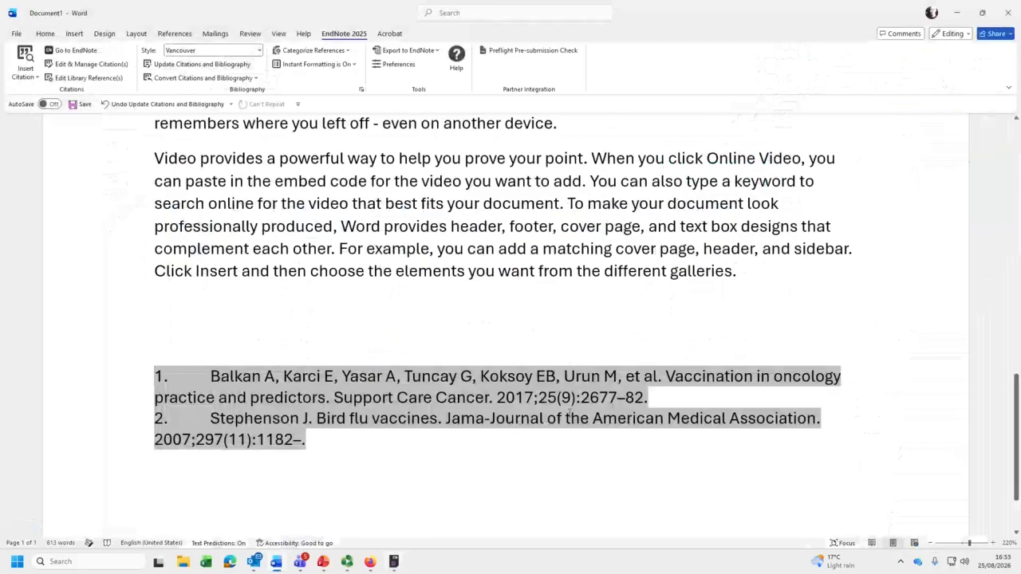
# Check the grouped citation in the first paragraph against the updated bibliography at the end of the document.
pyautogui.scroll(3, 547, 474)
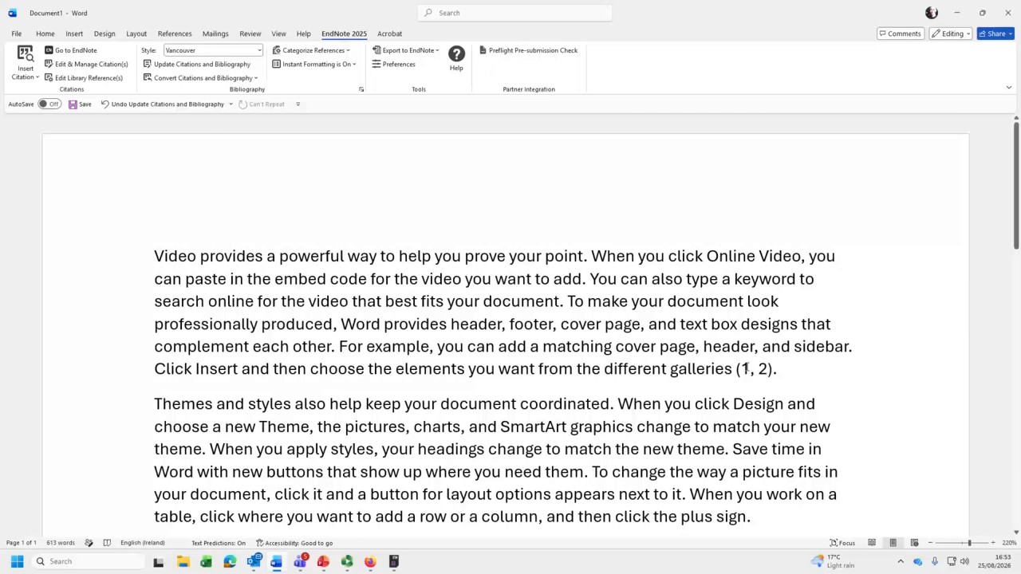
pyautogui.click(748, 369)
pyautogui.scroll(-15, 632, 360)
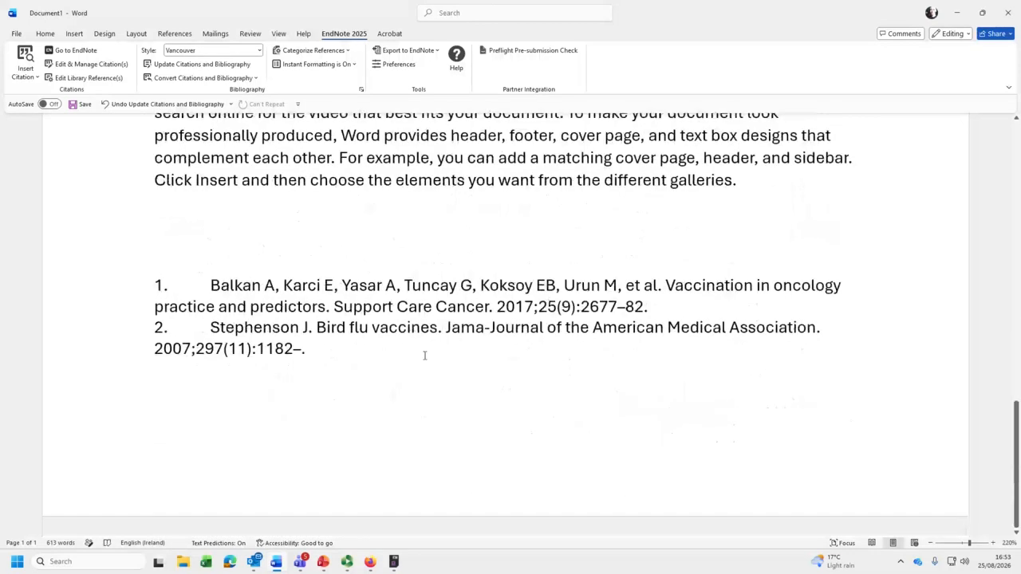
pyautogui.scroll(15, 422, 329)
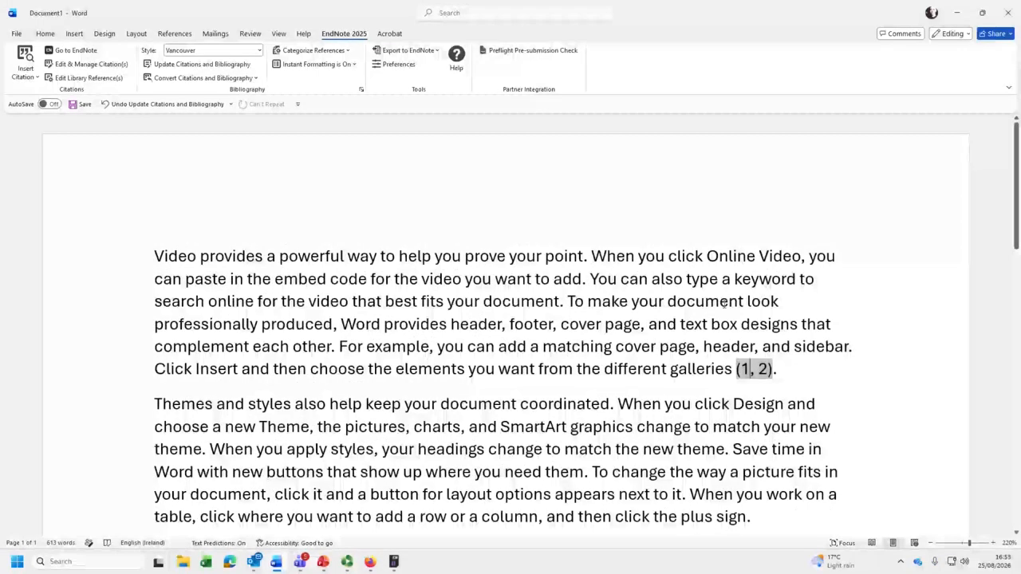
pyautogui.scroll(-1, 586, 344)
pyautogui.scroll(-10, 585, 344)
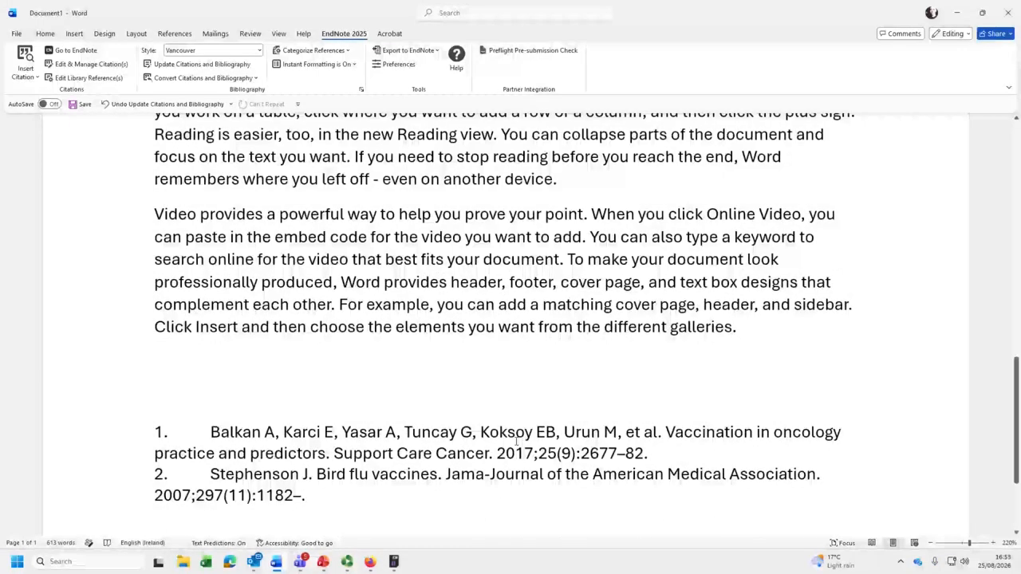
pyautogui.scroll(10, 516, 441)
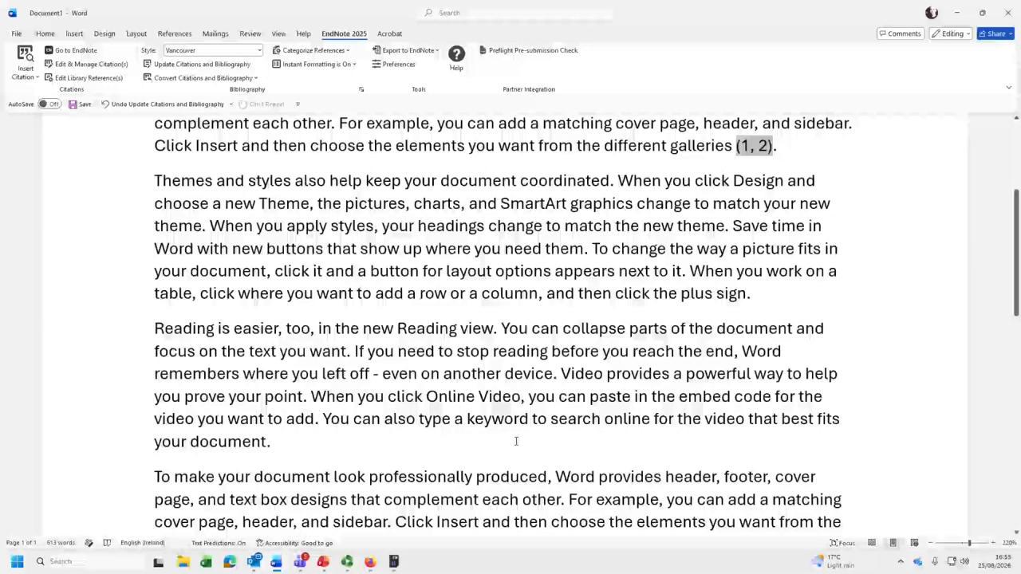
pyautogui.scroll(3, 516, 441)
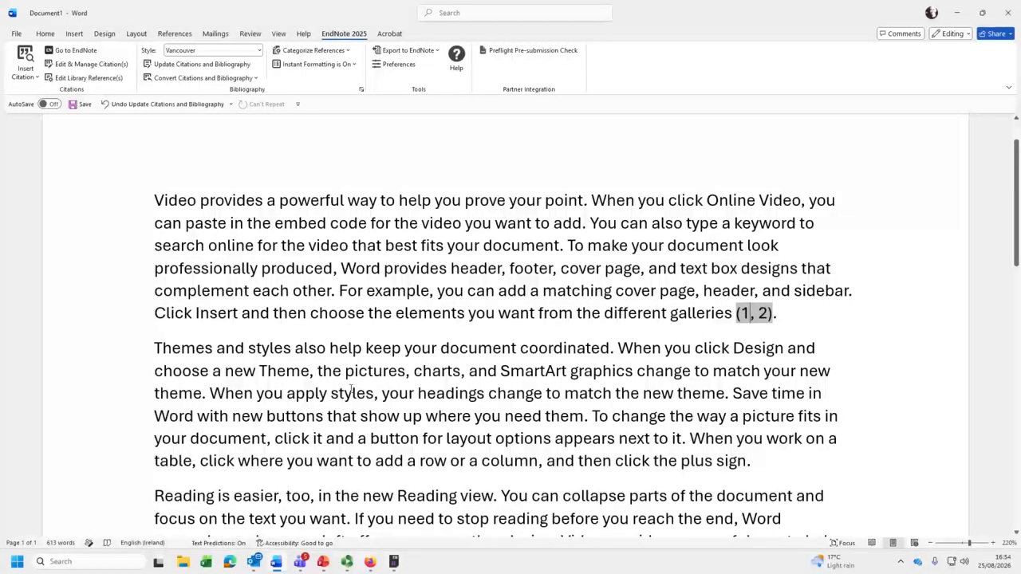
pyautogui.scroll(-7, 351, 389)
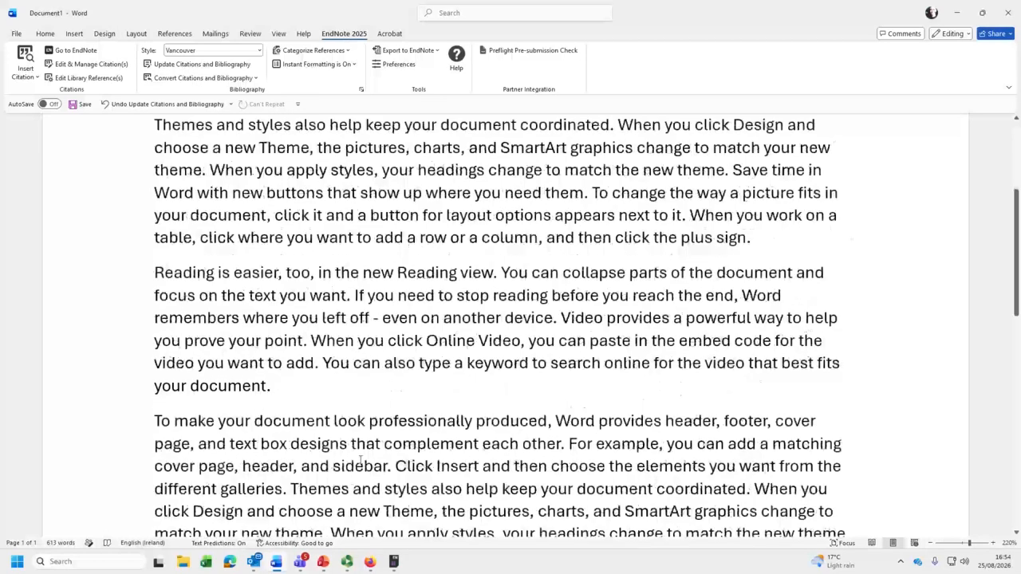
pyautogui.scroll(8, 364, 461)
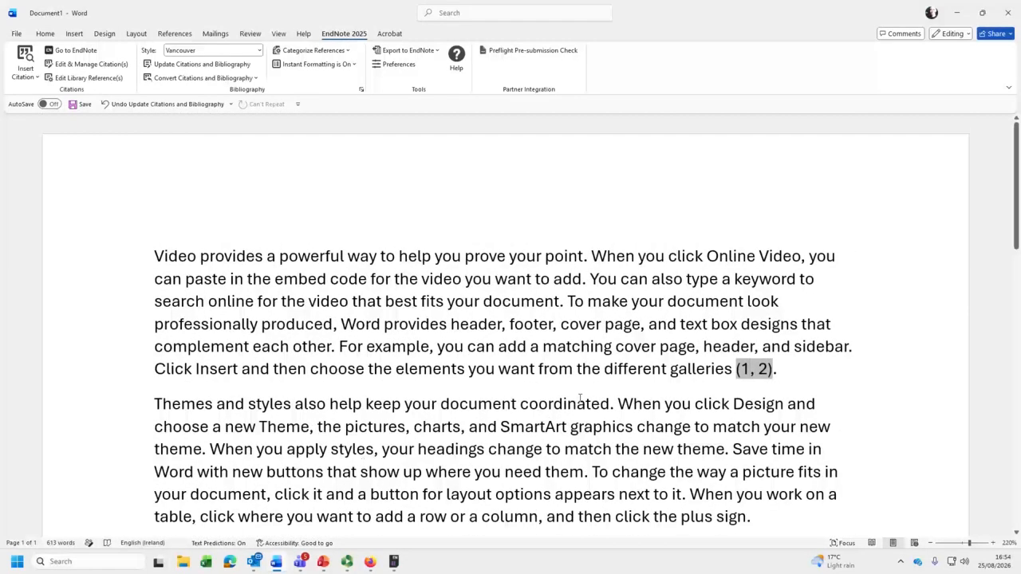
# Save the document to the Desktop as a Word document named Video.
pyautogui.click(18, 34)
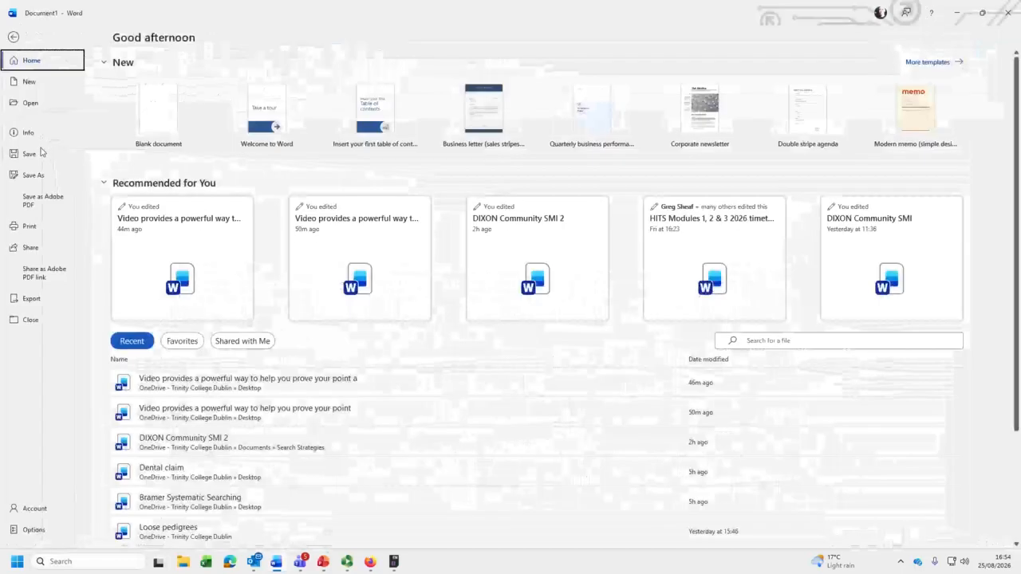
pyautogui.click(44, 177)
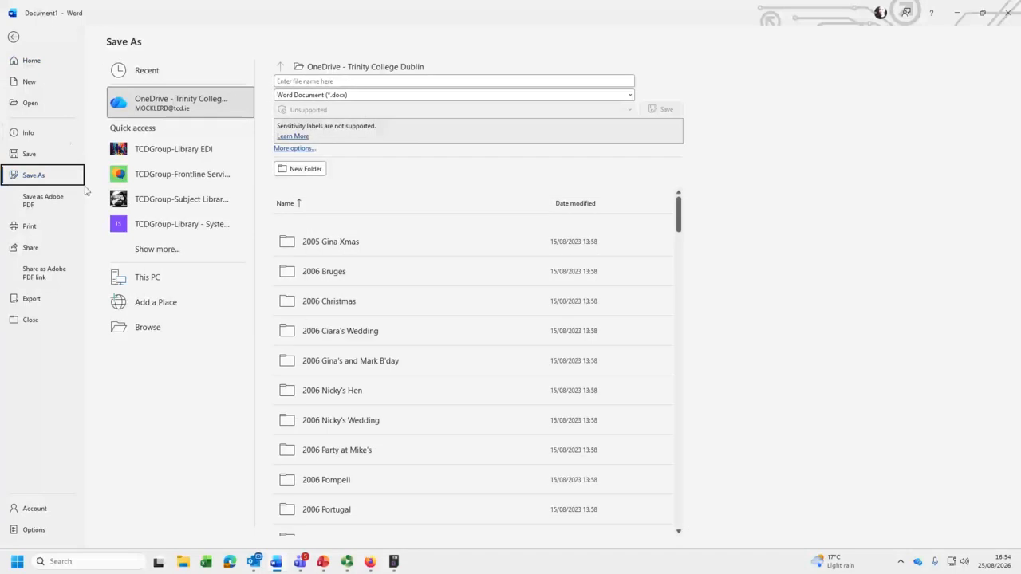
pyautogui.click(154, 328)
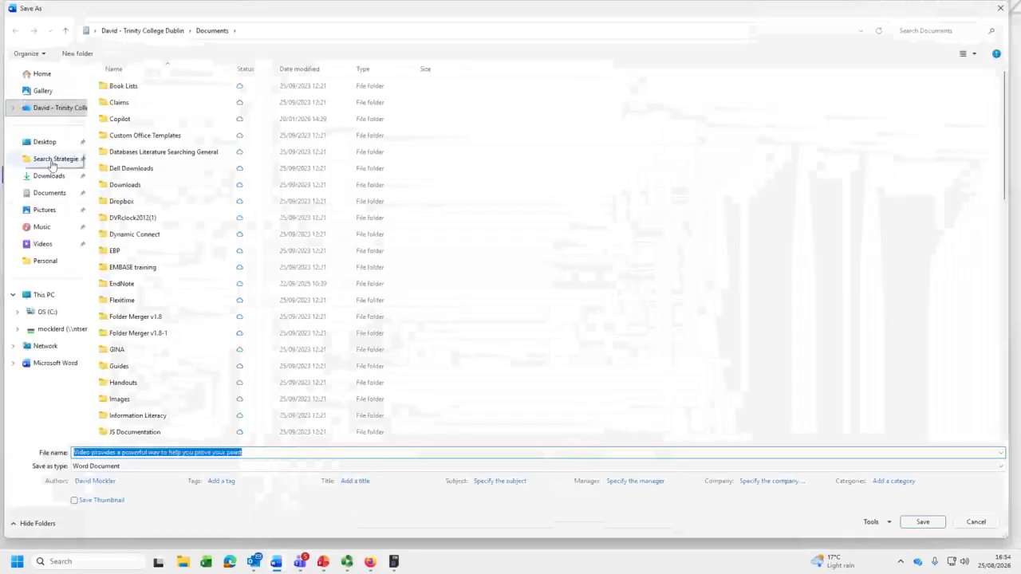
pyautogui.click(44, 142)
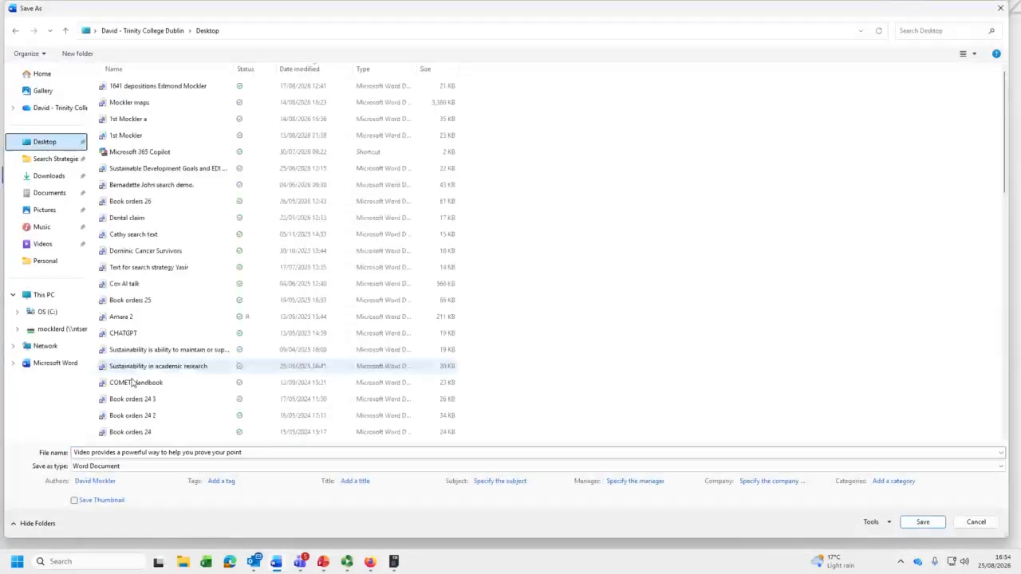
pyautogui.click(252, 454)
pyautogui.click(257, 454)
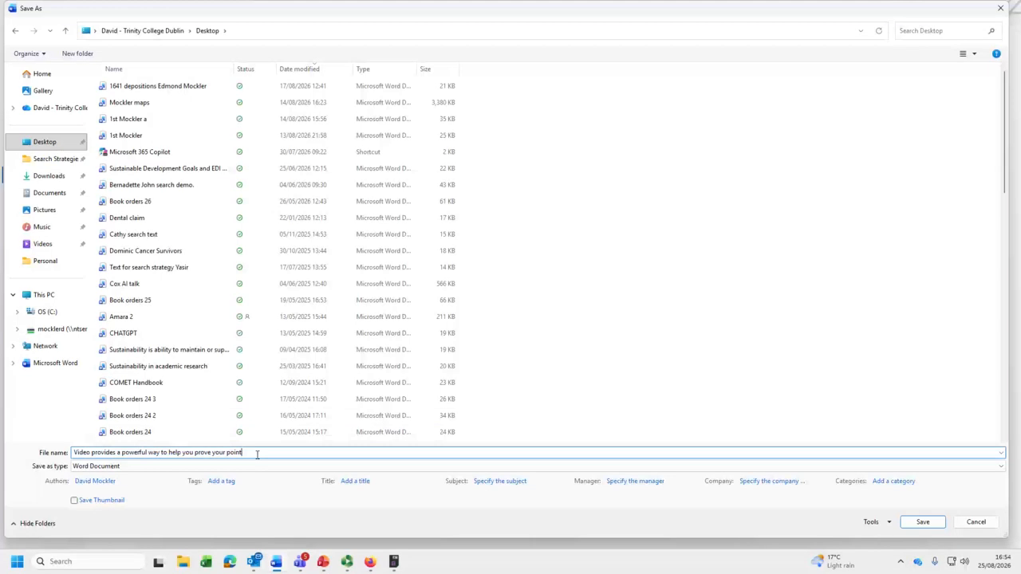
pyautogui.press('BackSpace')
pyautogui.press('BackSpace')
pyautogui.press('BackSpace')
pyautogui.press('BackSpace')
pyautogui.press('BackSpace')
pyautogui.press('BackSpace')
pyautogui.press('BackSpace')
pyautogui.press('BackSpace')
pyautogui.press('BackSpace')
pyautogui.press('BackSpace')
pyautogui.press('BackSpace')
pyautogui.press('BackSpace')
pyautogui.press('BackSpace')
pyautogui.press('BackSpace')
pyautogui.press('BackSpace')
pyautogui.press('BackSpace')
pyautogui.press('BackSpace')
pyautogui.press('BackSpace')
pyautogui.press('BackSpace')
pyautogui.press('BackSpace')
pyautogui.press('BackSpace')
pyautogui.press('BackSpace')
pyautogui.press('BackSpace')
pyautogui.press('BackSpace')
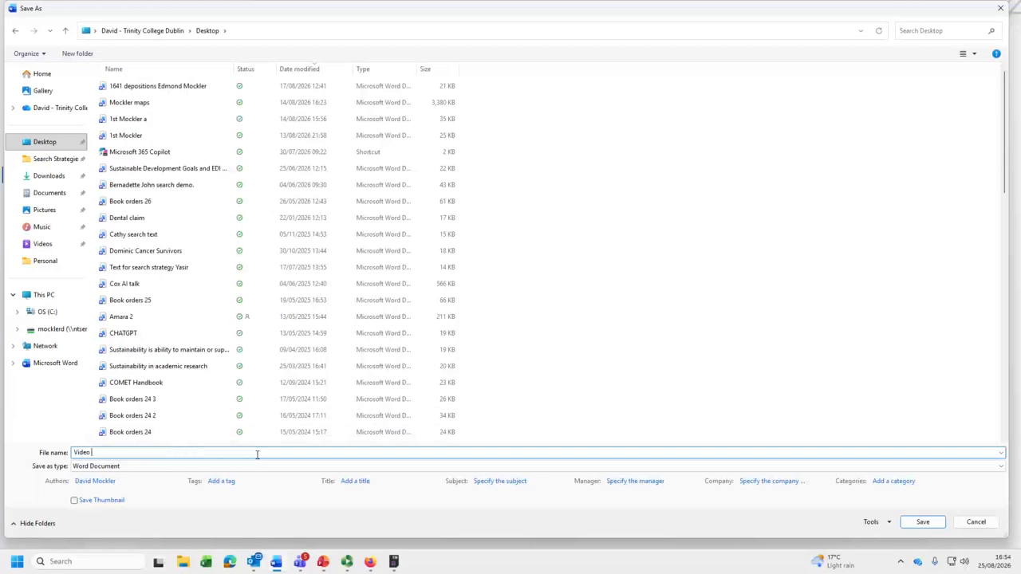
pyautogui.click(923, 523)
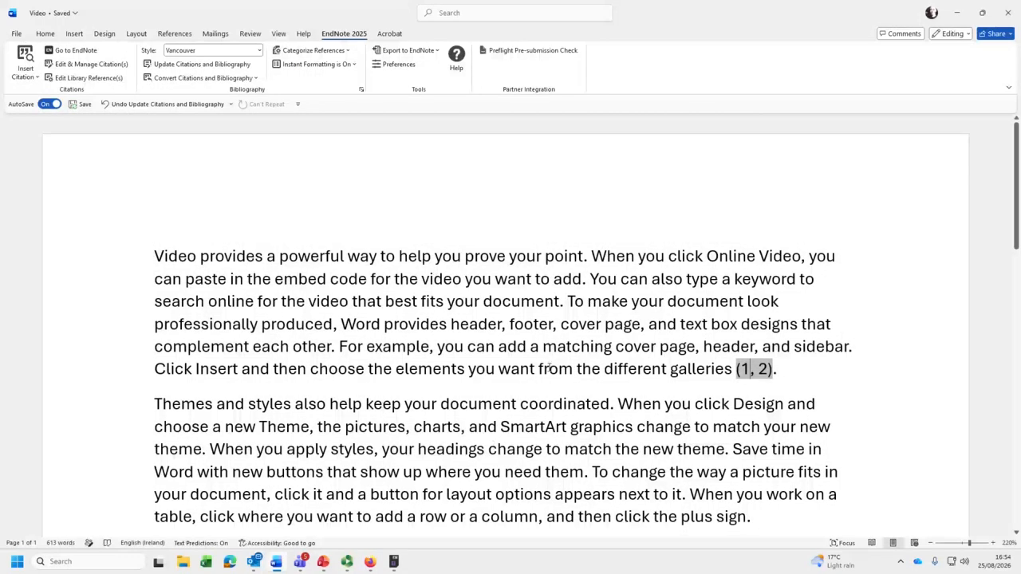
# Save a copy of the document to the Desktop as a Word document named Video 2.
pyautogui.click(16, 35)
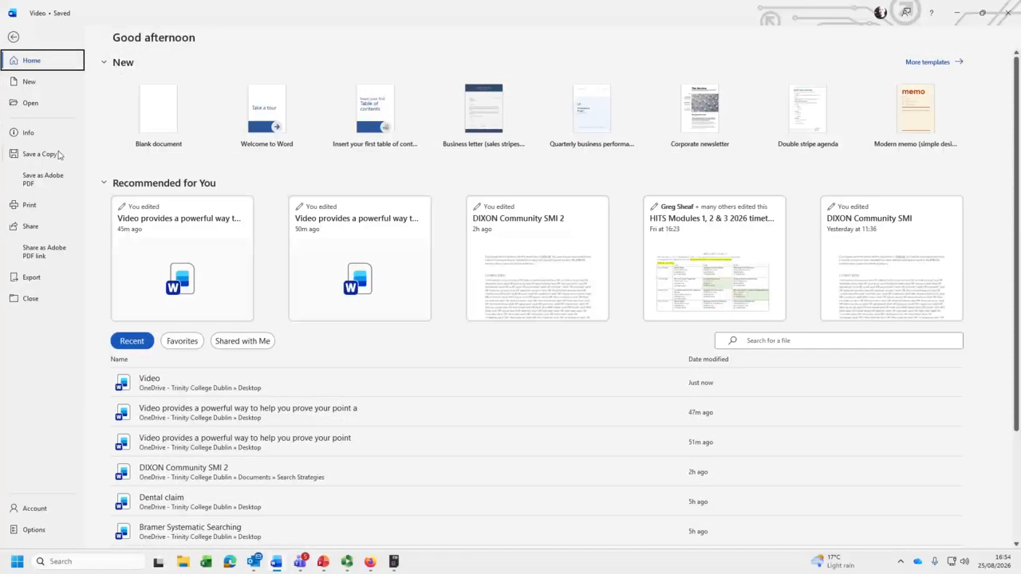
pyautogui.click(39, 154)
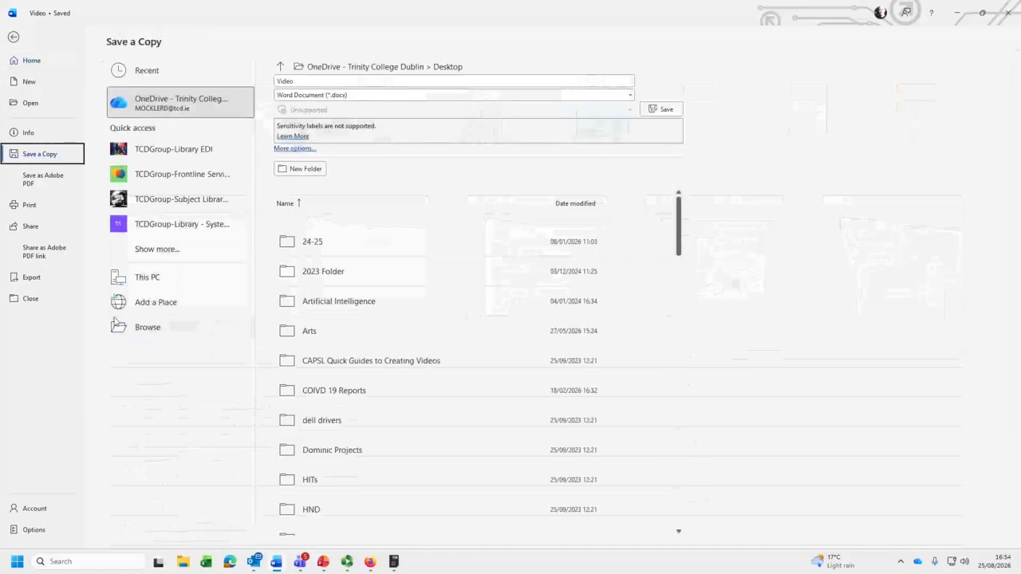
pyautogui.click(145, 327)
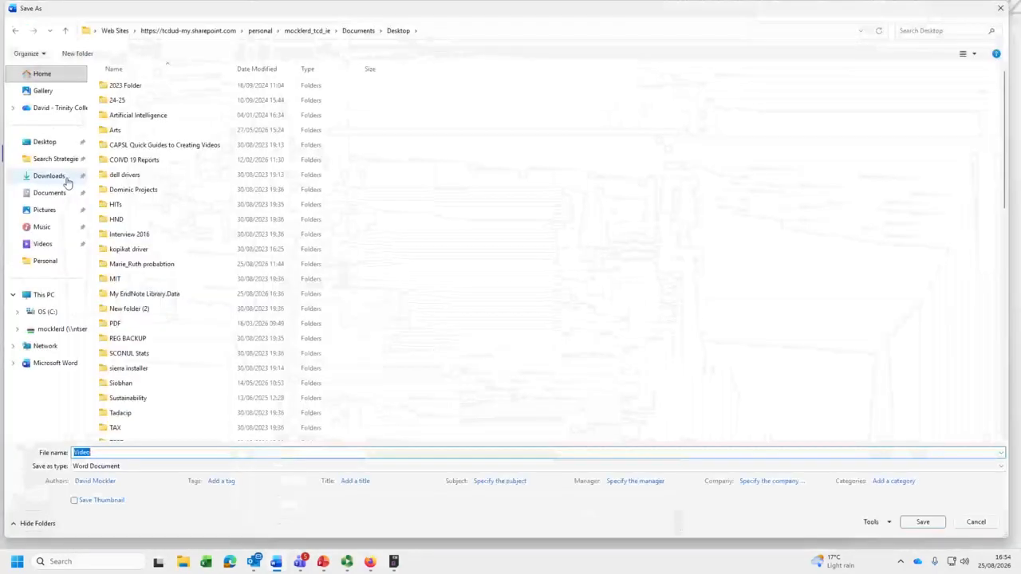
pyautogui.click(40, 141)
pyautogui.doubleClick(139, 451)
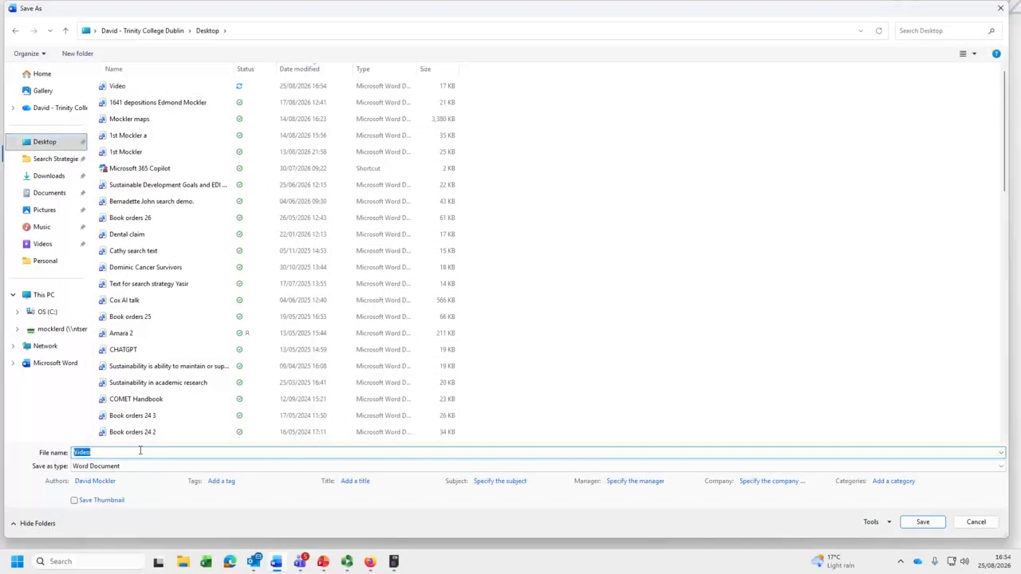
pyautogui.click(139, 451)
pyautogui.write('2')
pyautogui.click(937, 528)
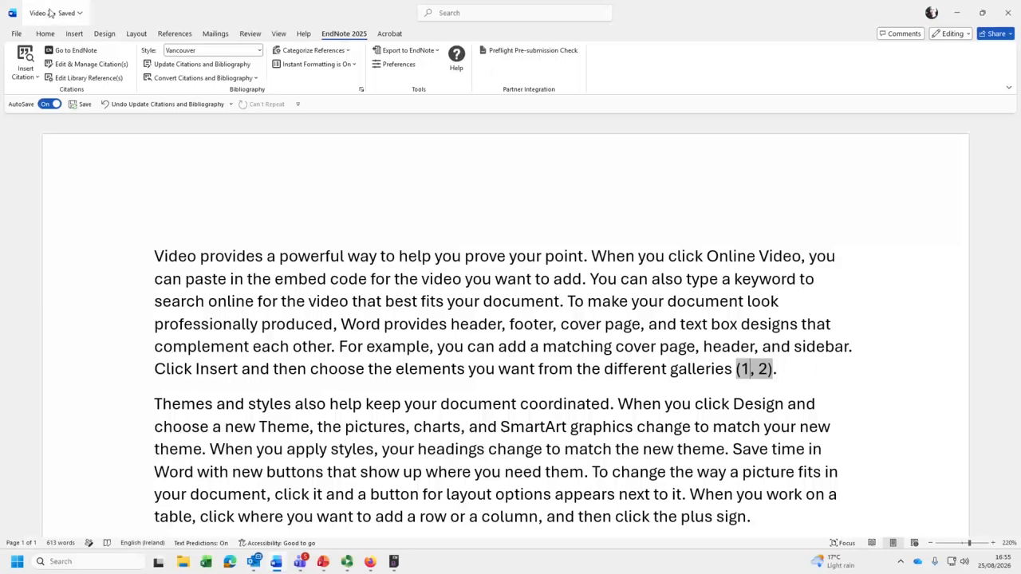
# Inspect the bibliography and the grouped citation in the first paragraph of the copy for linked field shading.
pyautogui.scroll(-4, 794, 365)
pyautogui.scroll(4, 749, 319)
pyautogui.scroll(-8, 734, 278)
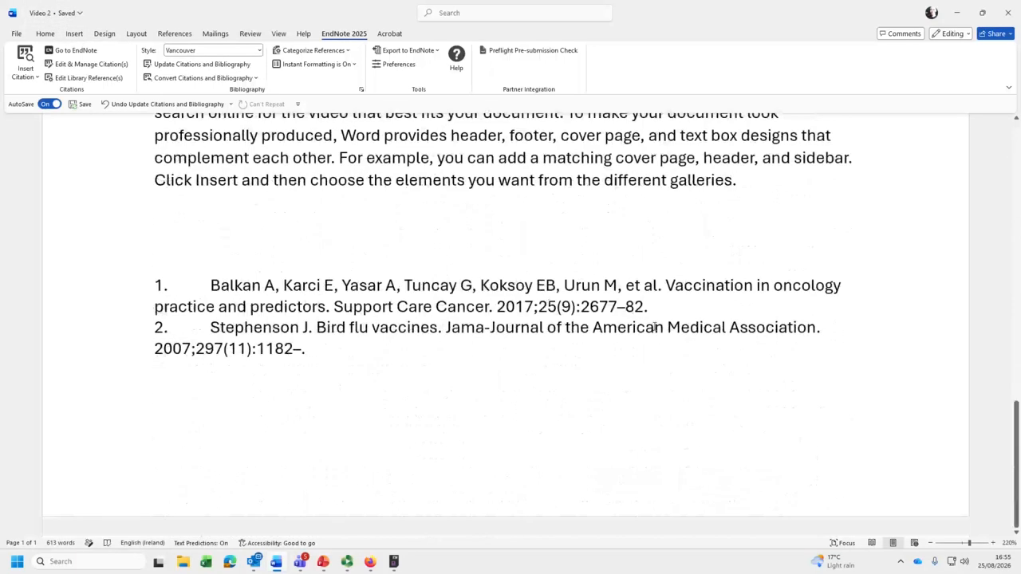
pyautogui.click(387, 292)
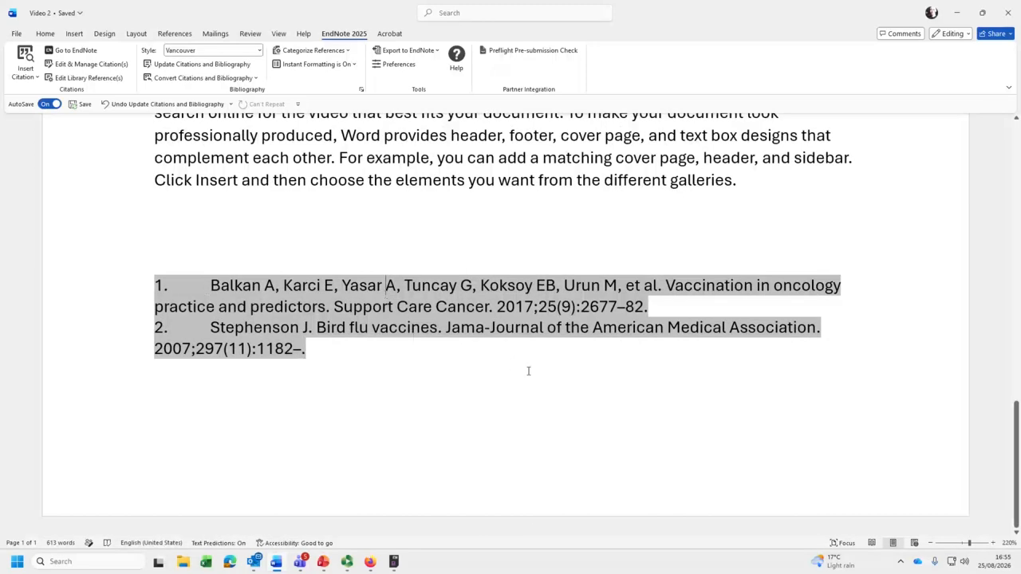
pyautogui.scroll(10, 528, 371)
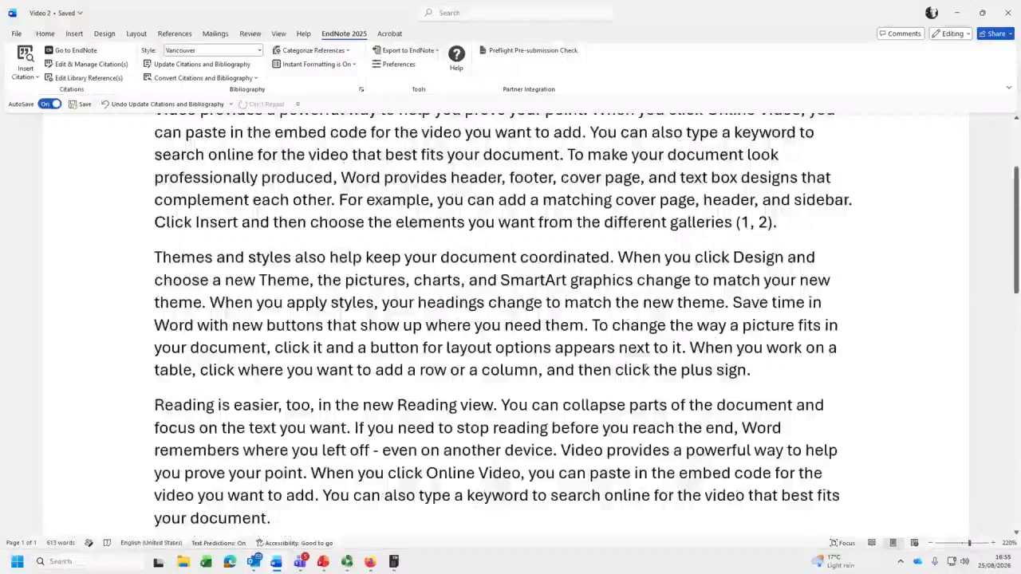
pyautogui.click(750, 221)
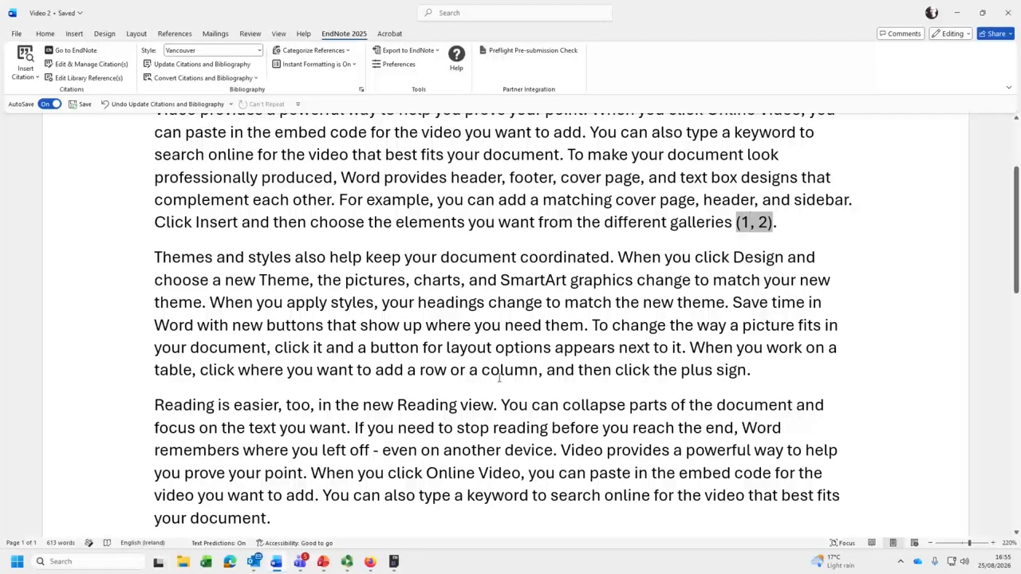
pyautogui.scroll(-7, 542, 354)
pyautogui.scroll(4, 556, 352)
pyautogui.scroll(5, 556, 351)
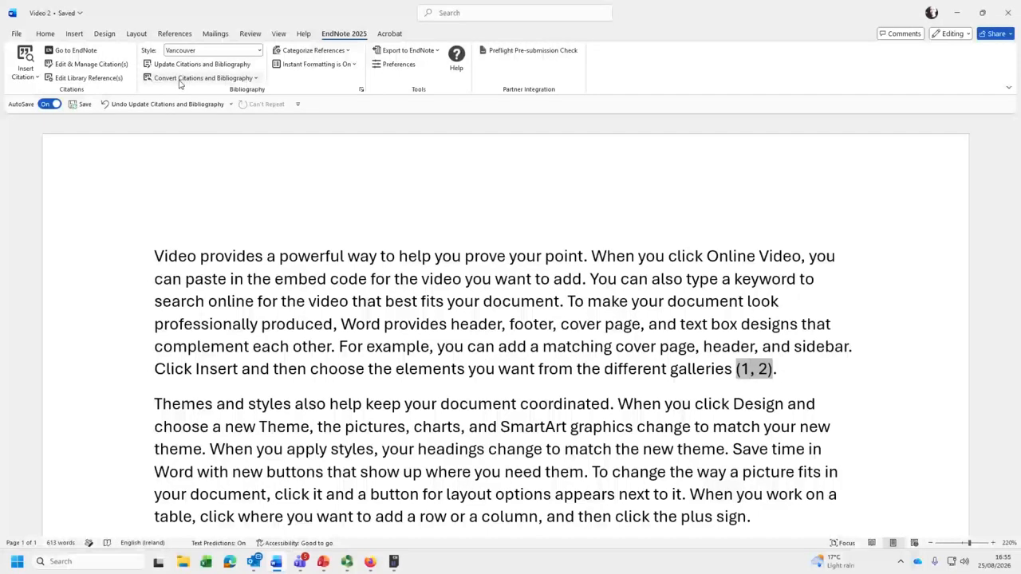
# Convert the citations and bibliography in Video 2 to plain text, continuing without another backup copy.
pyautogui.click(255, 79)
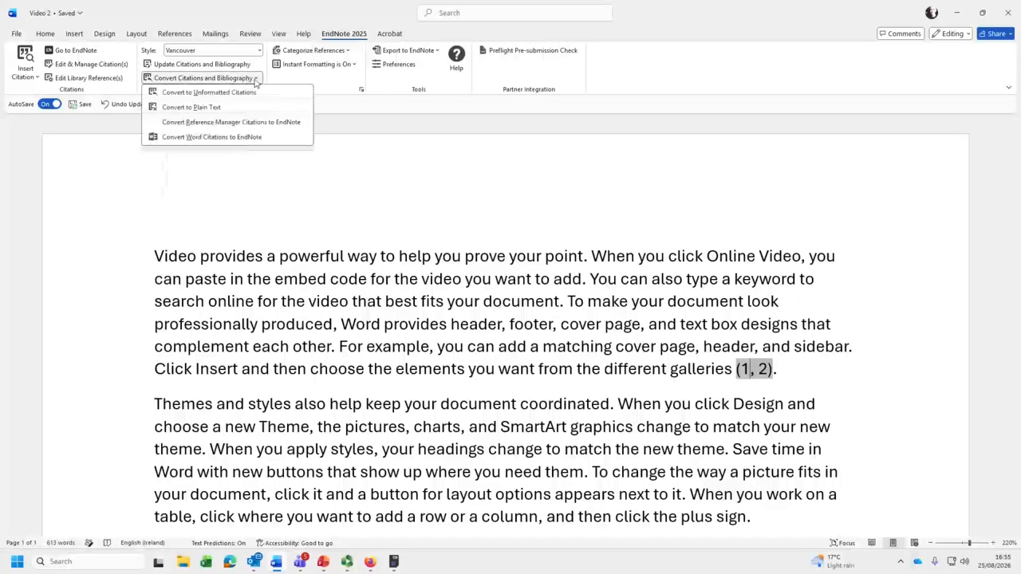
pyautogui.click(191, 107)
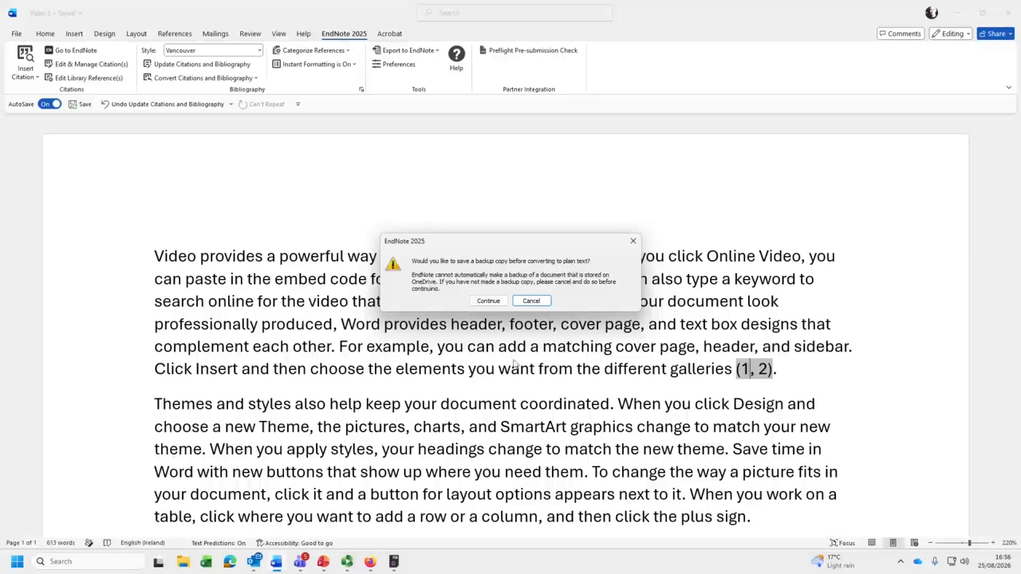
pyautogui.click(488, 301)
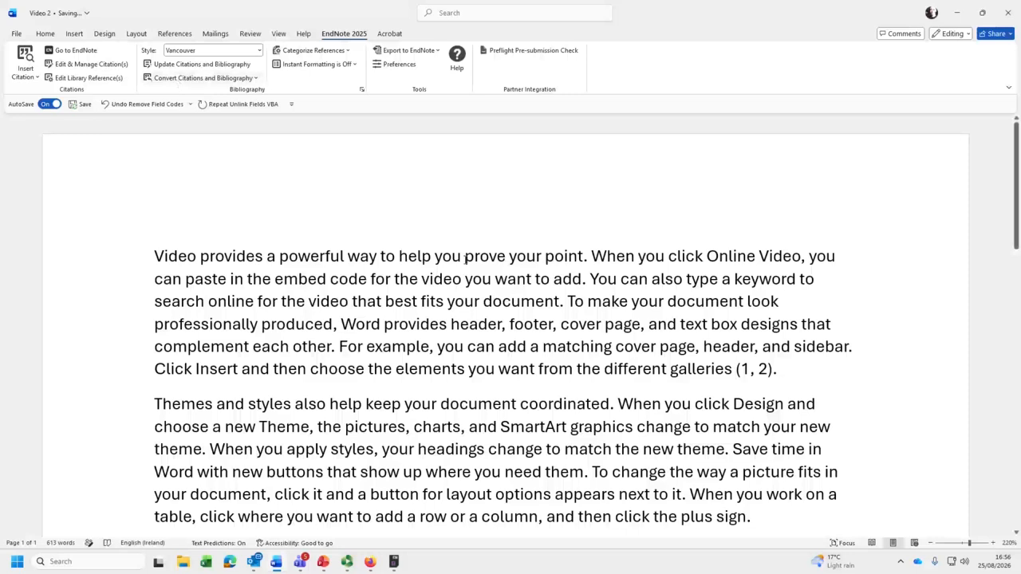
# Check the converted first-paragraph citation and the reference list at the document's end, and switch back to the EndNote library.
pyautogui.scroll(-3, 754, 200)
pyautogui.scroll(-3, 761, 275)
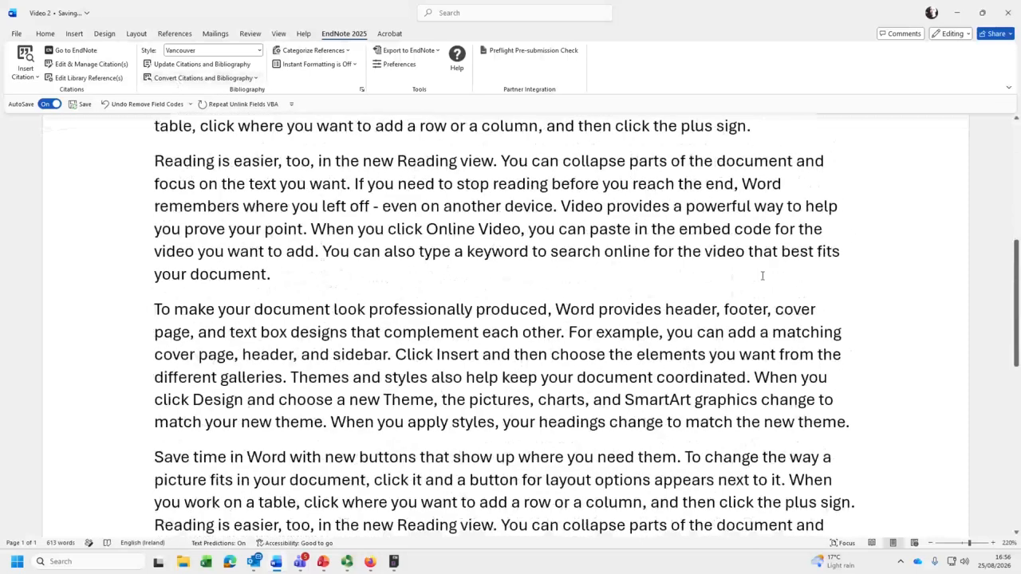
pyautogui.scroll(-9, 510, 307)
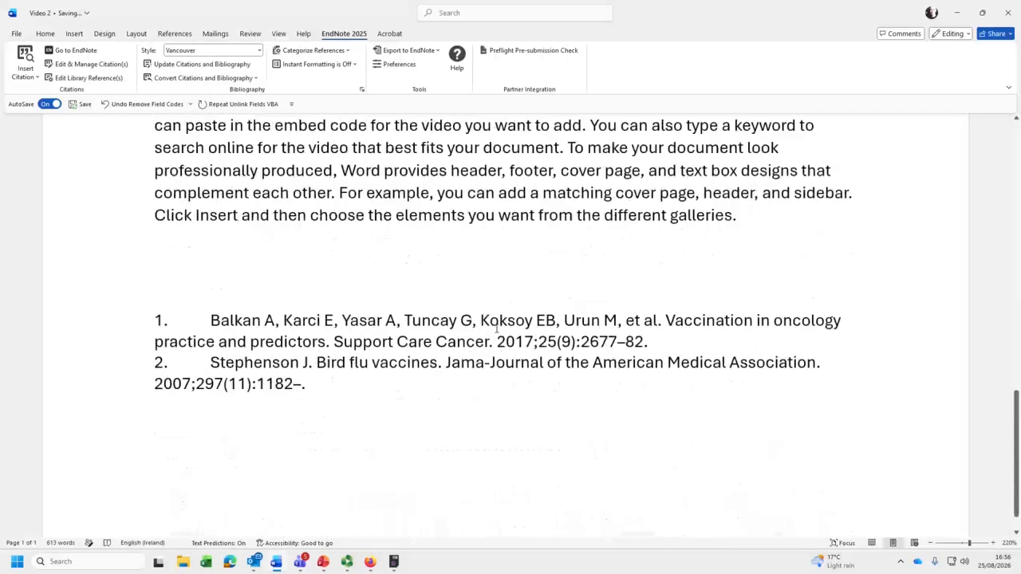
pyautogui.click(253, 384)
pyautogui.scroll(1, 613, 442)
pyautogui.scroll(15, 614, 441)
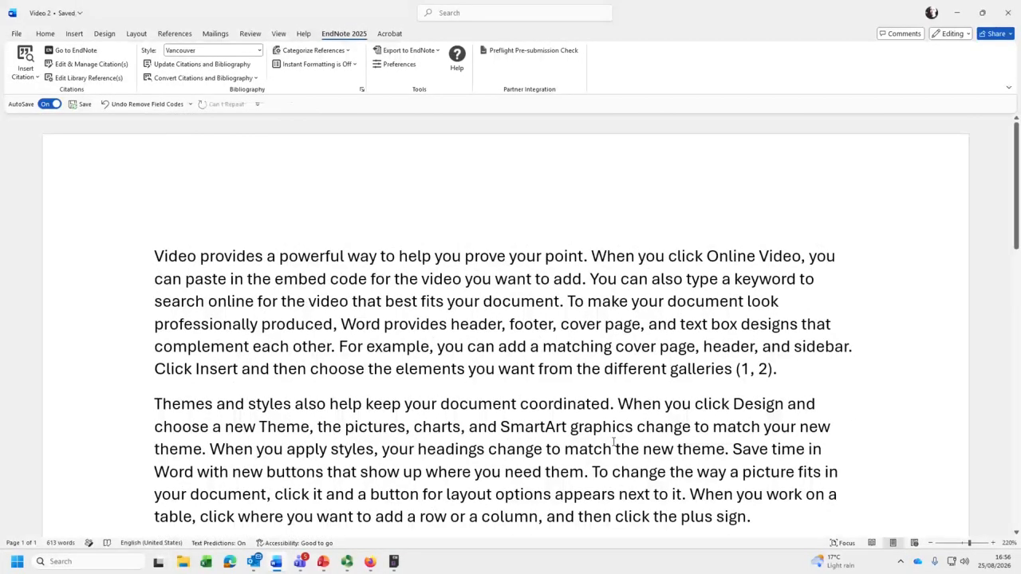
pyautogui.scroll(-4, 613, 441)
pyautogui.scroll(3, 613, 441)
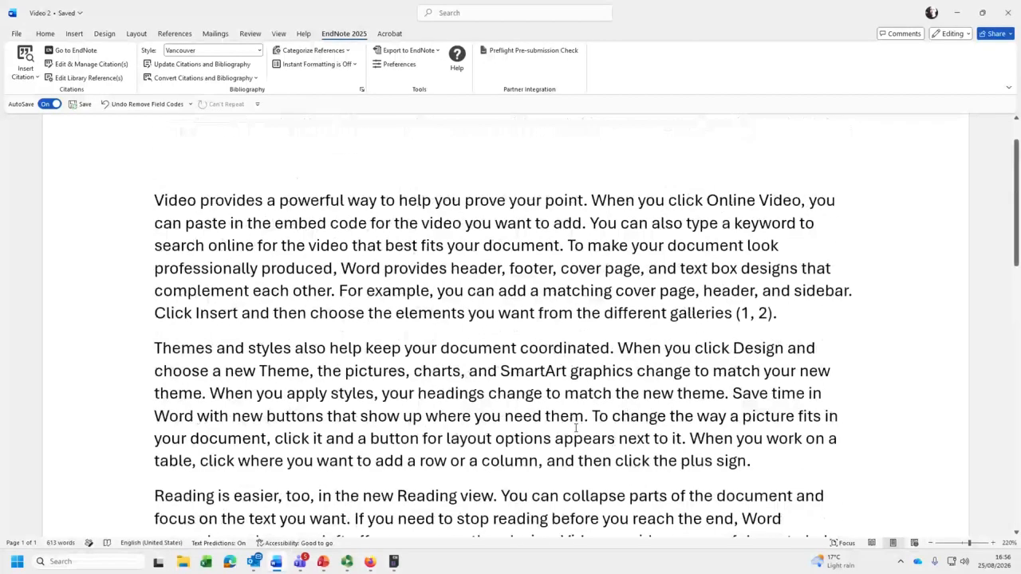
pyautogui.scroll(-4, 455, 408)
pyautogui.scroll(-6, 456, 409)
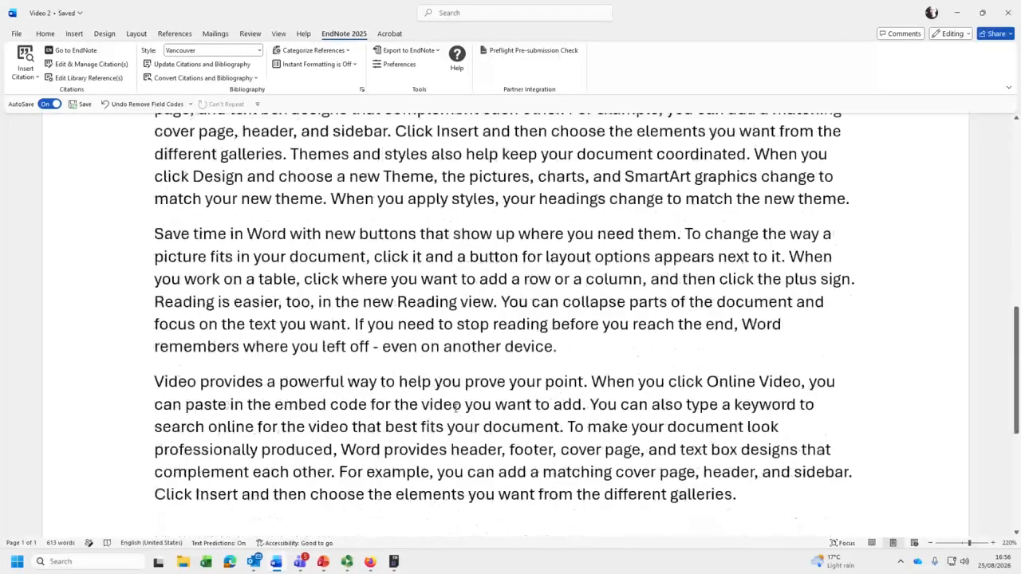
pyautogui.scroll(-2, 456, 409)
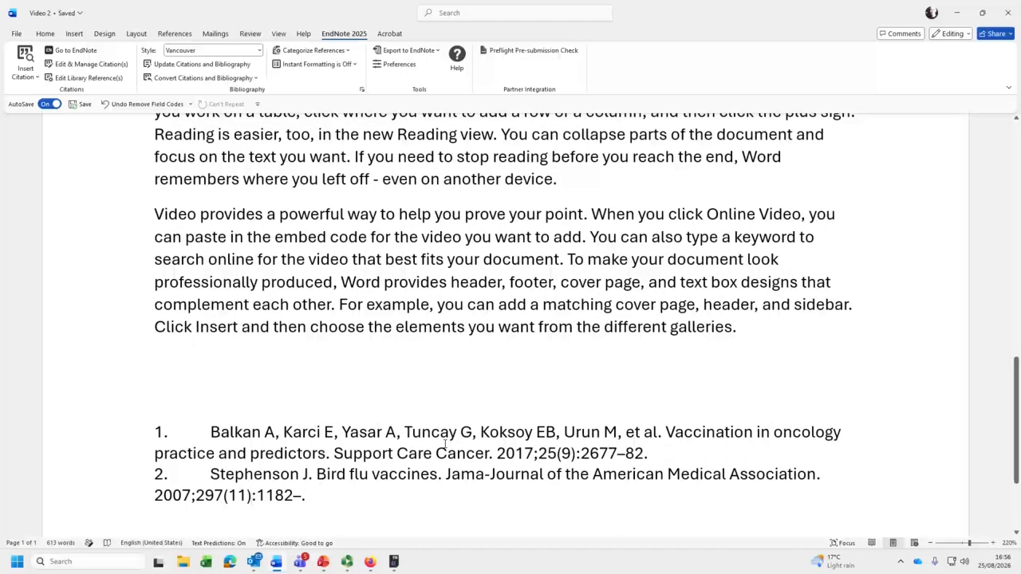
pyautogui.scroll(12, 445, 445)
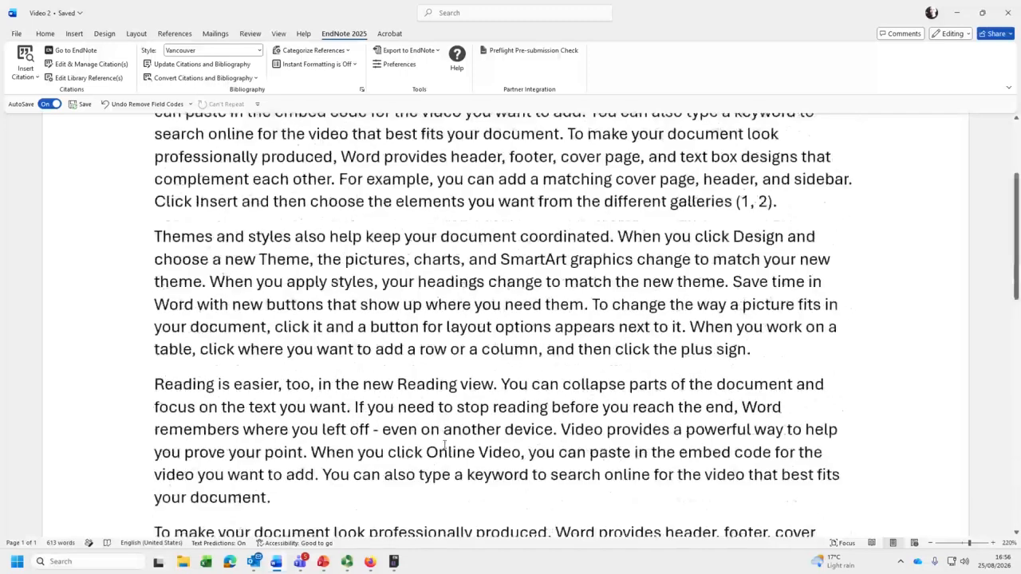
pyautogui.click(960, 13)
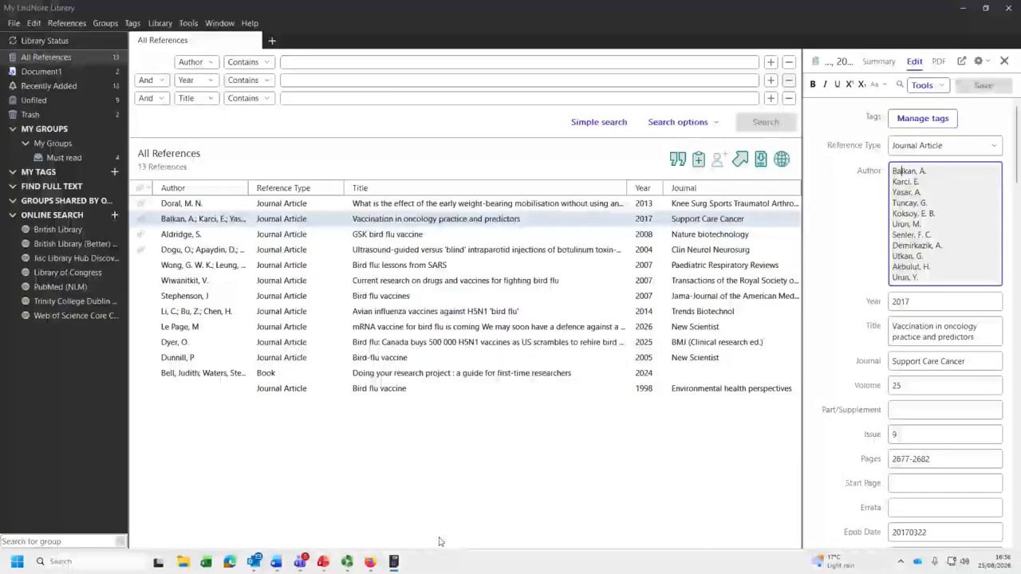